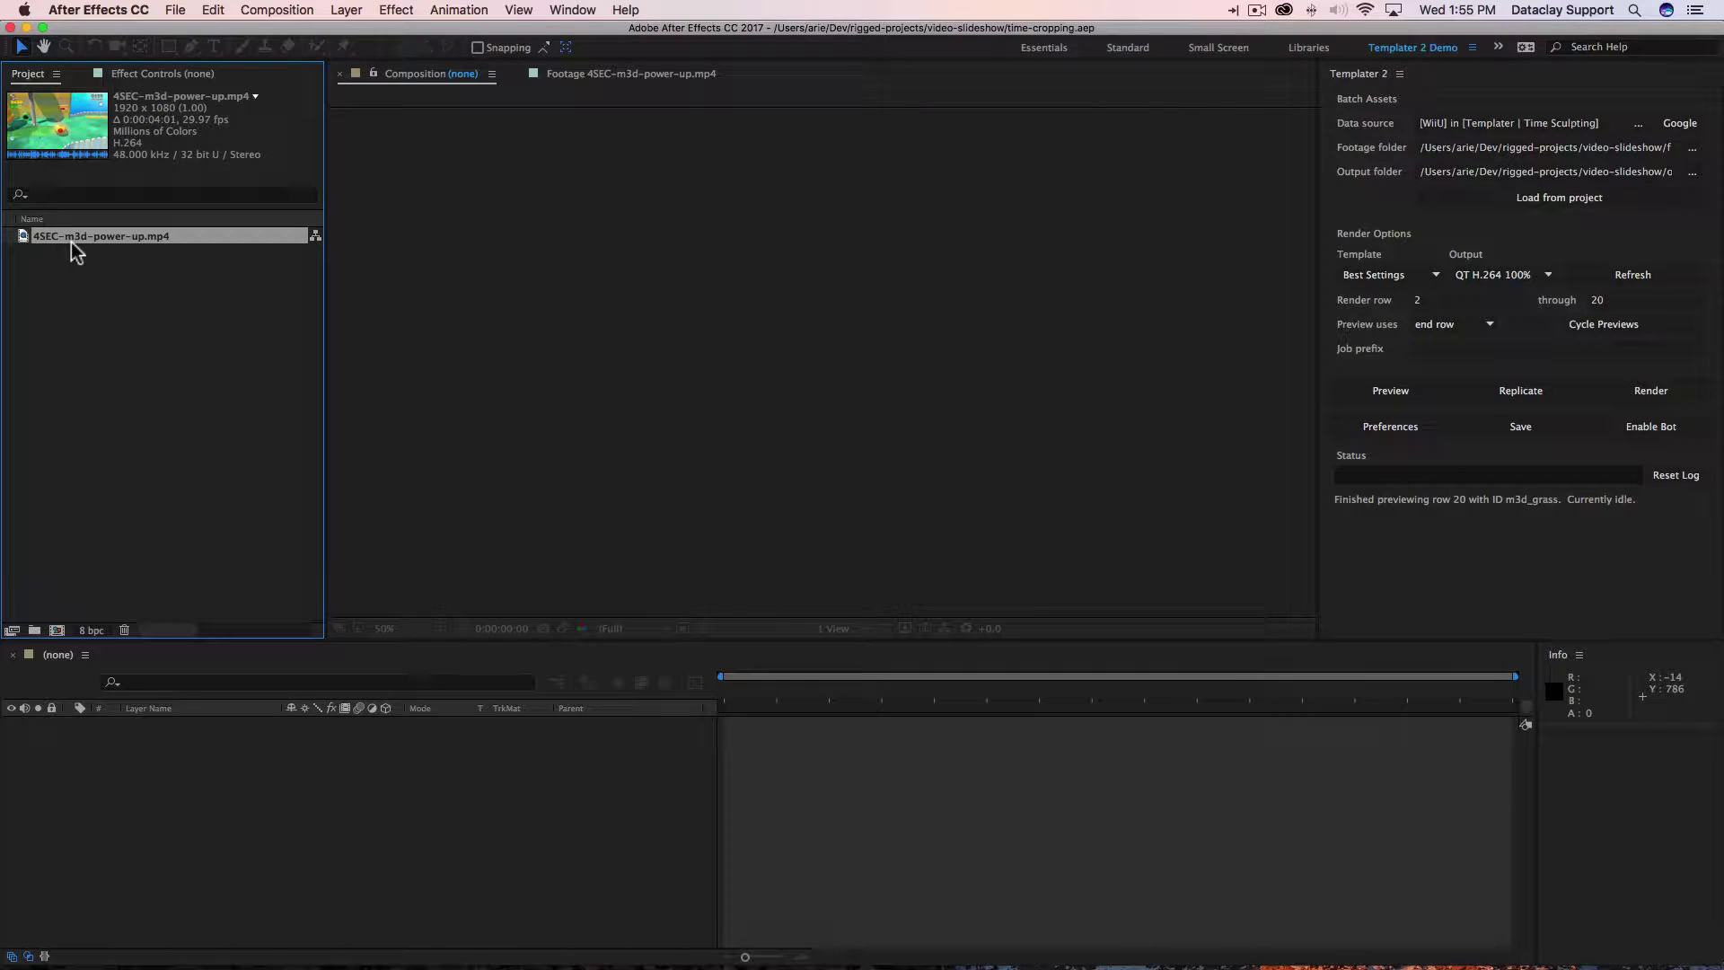
Step: Create a composition named RENDER using the HDTV 1080 29.97 preset and a 30-second duration
left_click(278, 15)
left_click(282, 38)
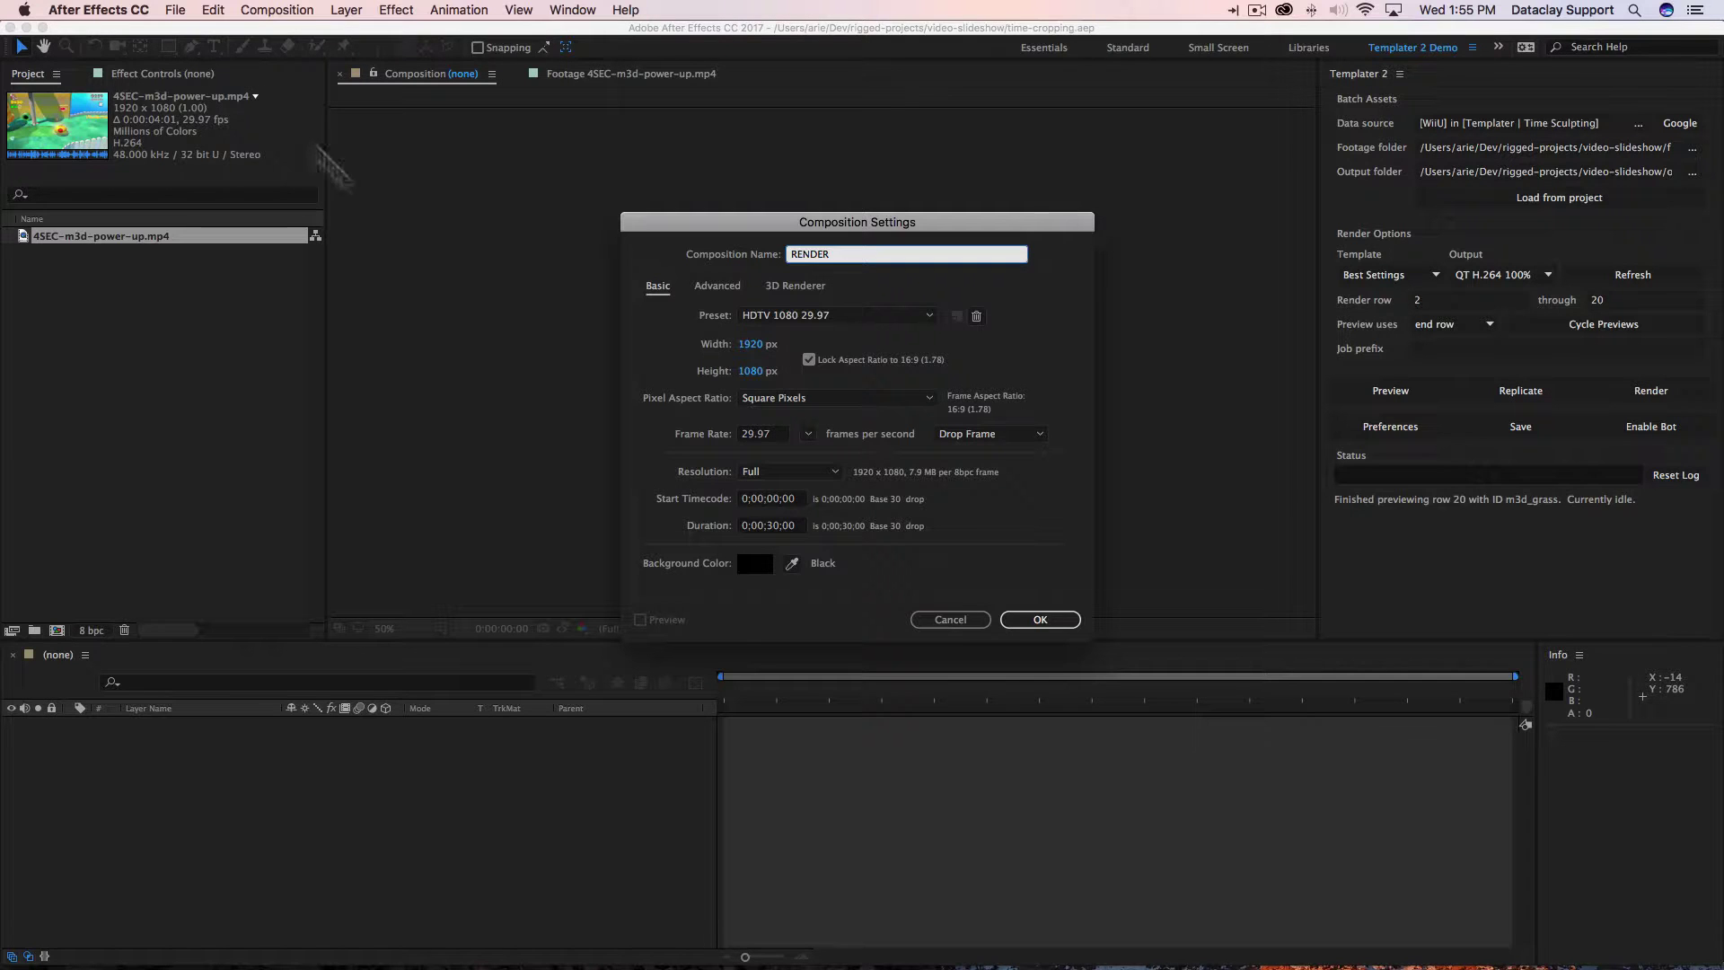
left_click(1021, 619)
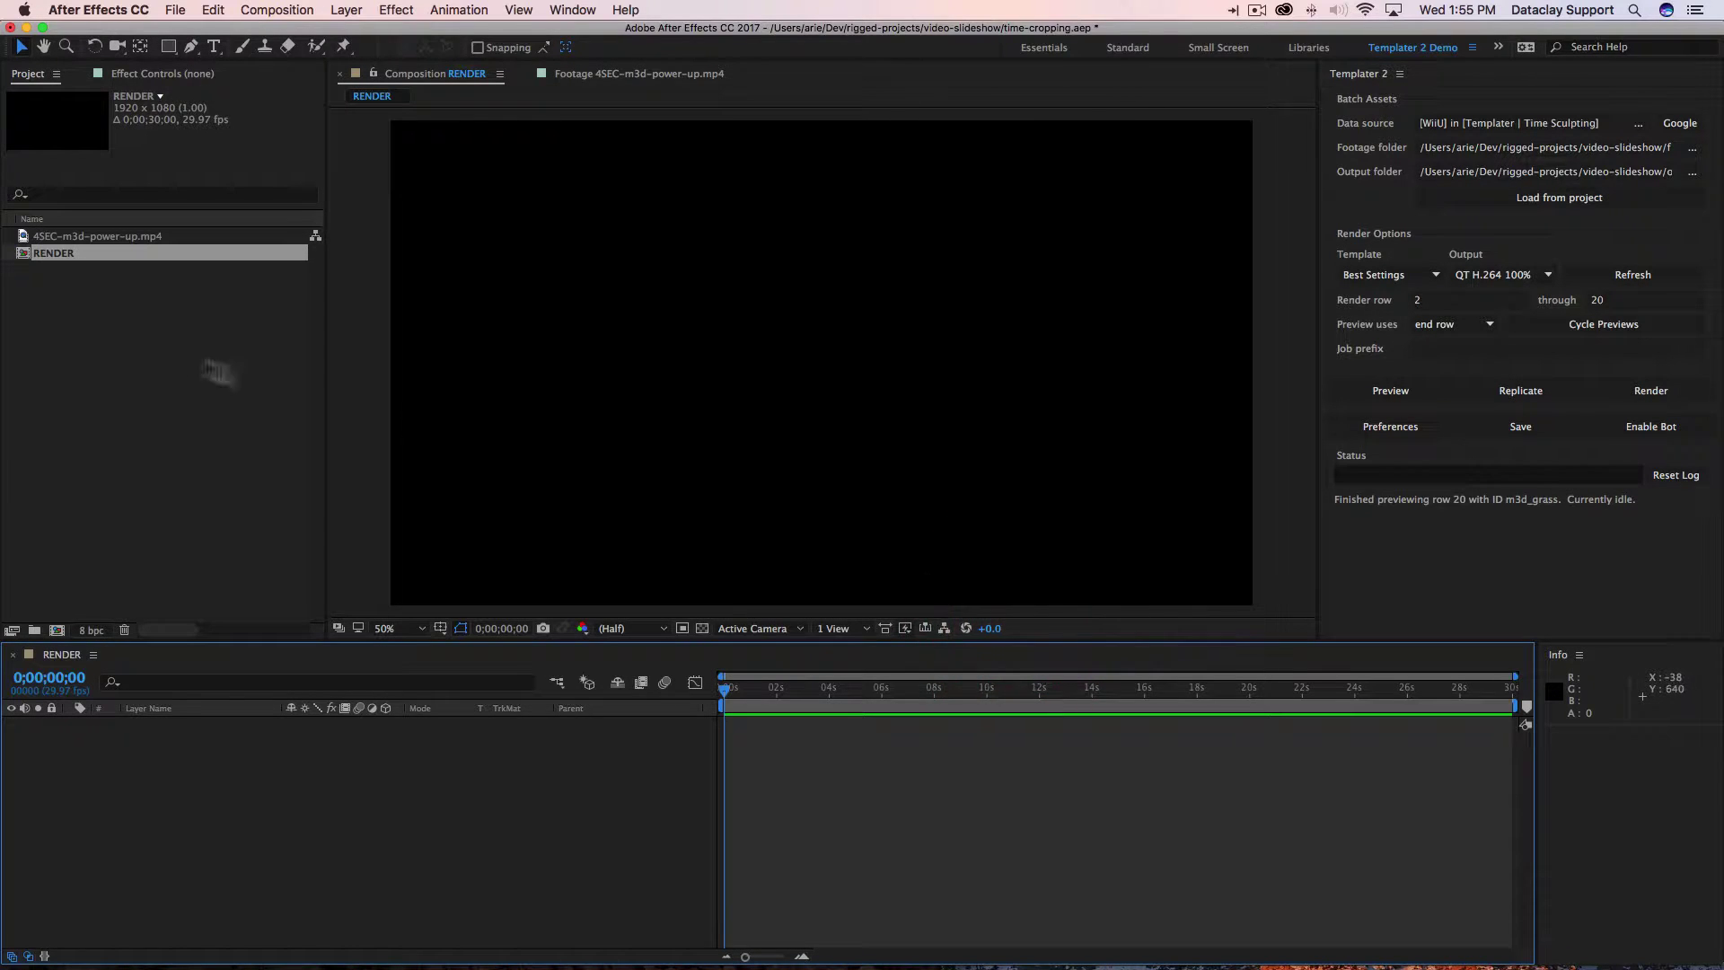
Step: Add the 4SEC-m3d-power-up.mp4 footage to the RENDER composition as a layer
left_click(130, 359)
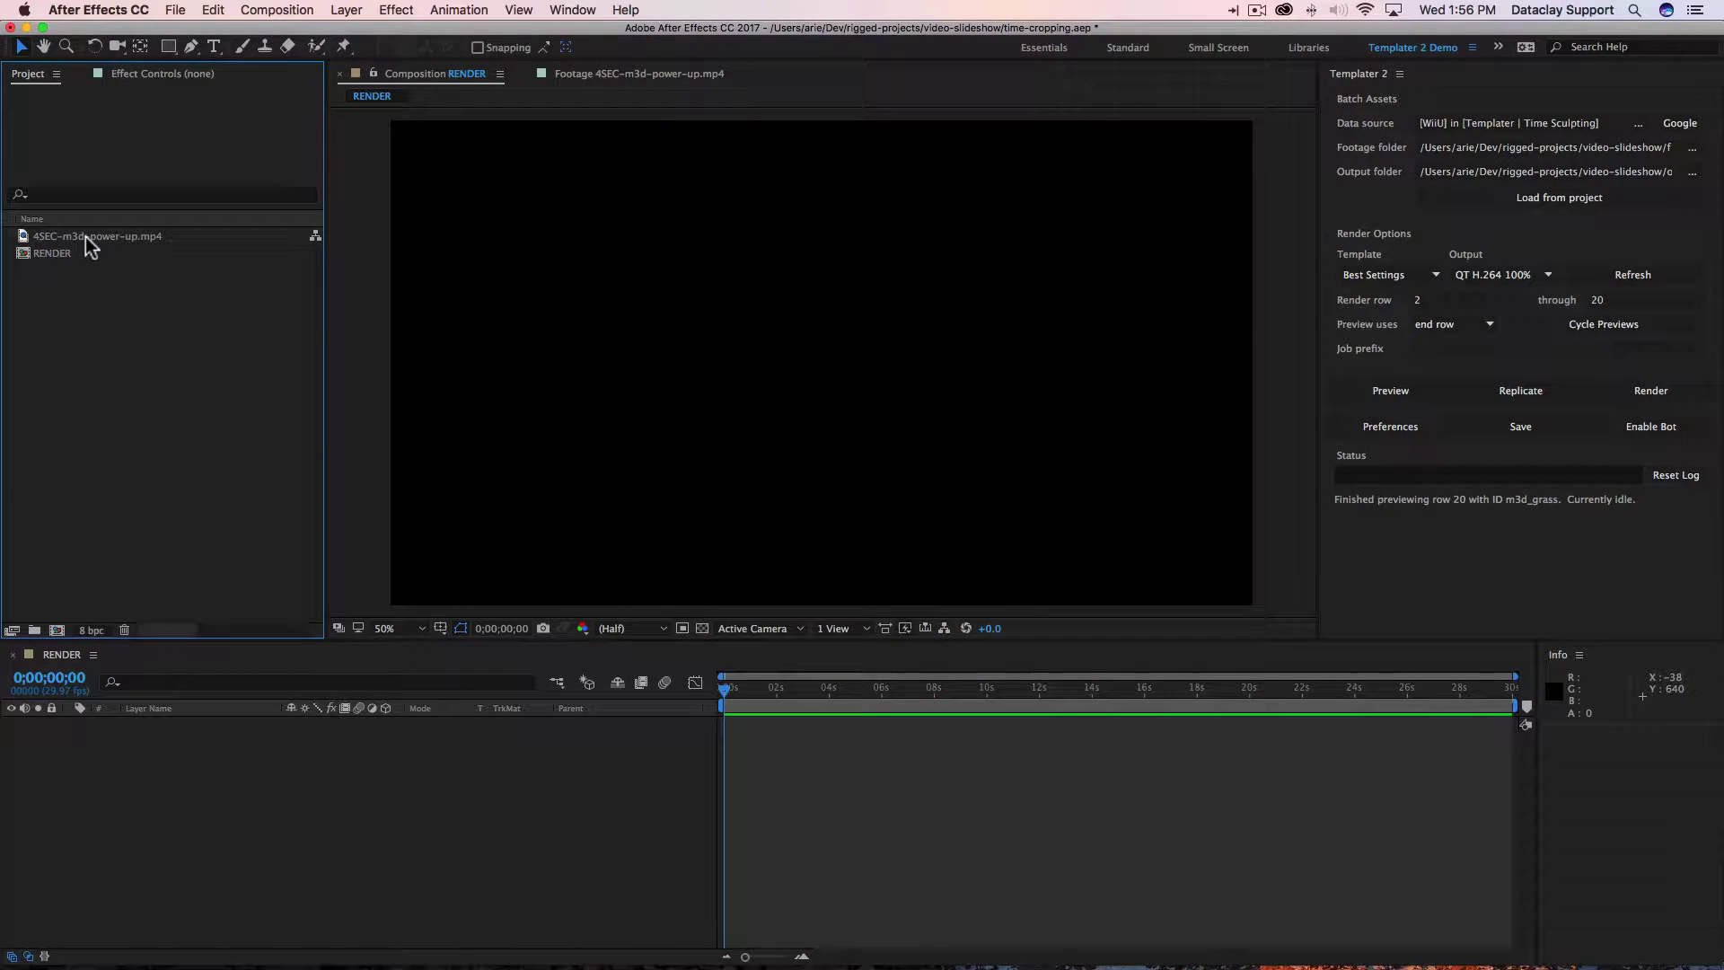
left_click_drag(87, 242, 181, 815)
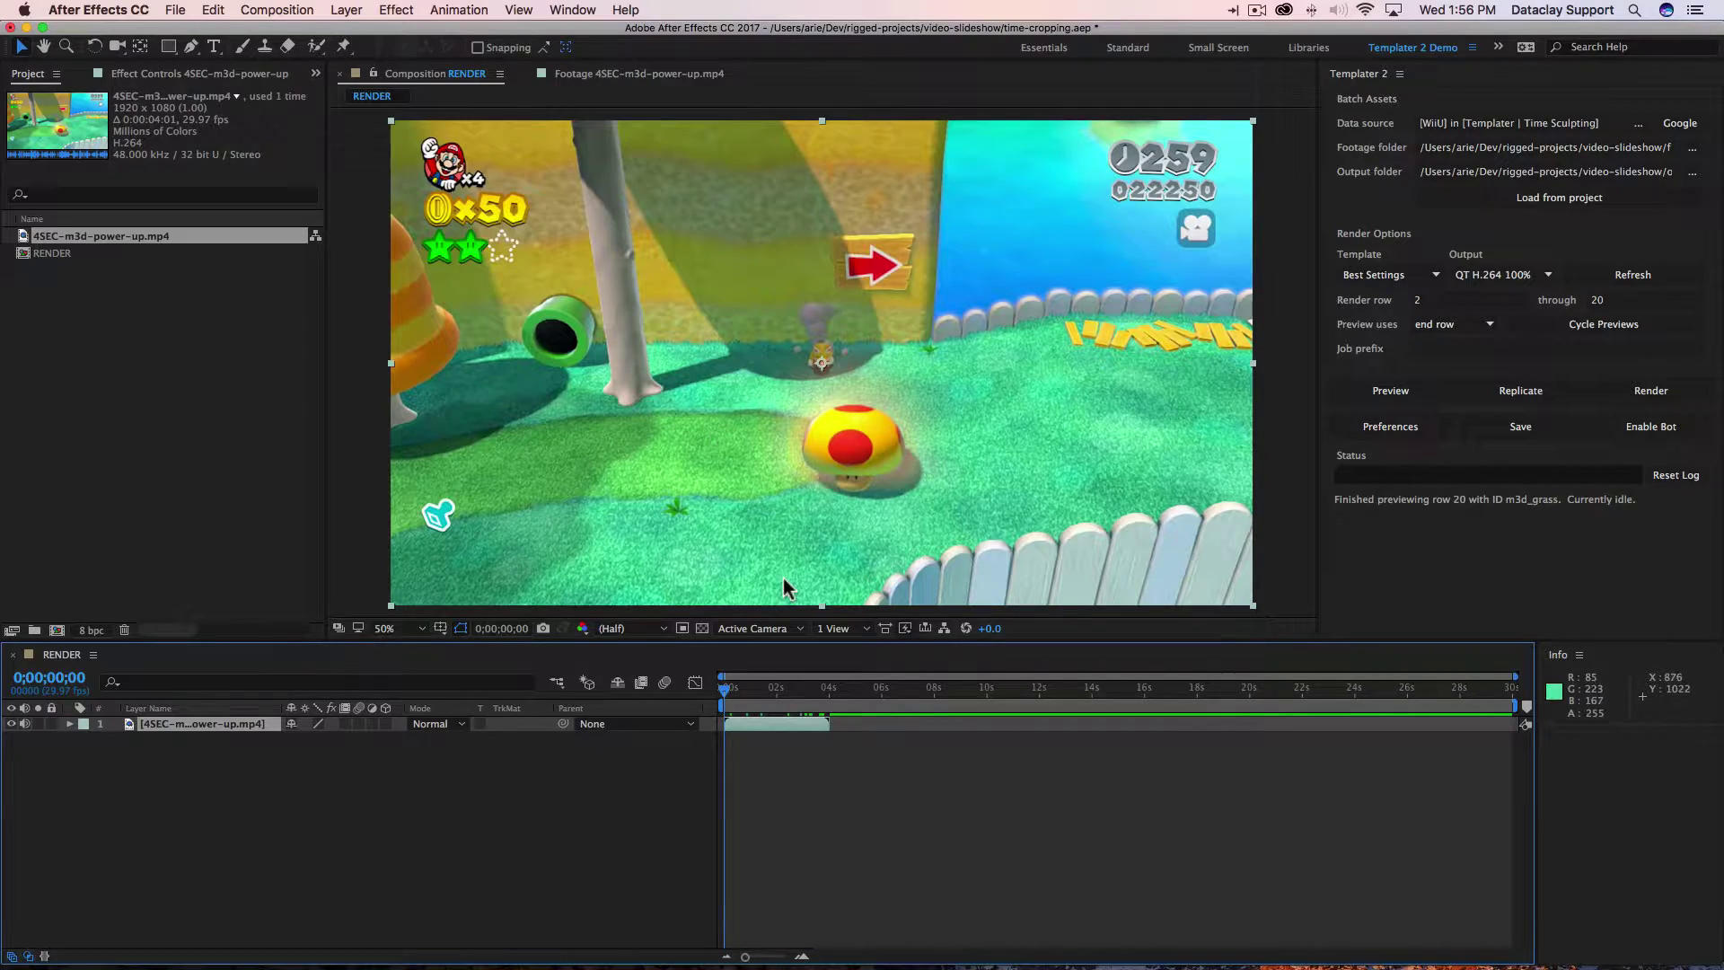
key("super+Tab")
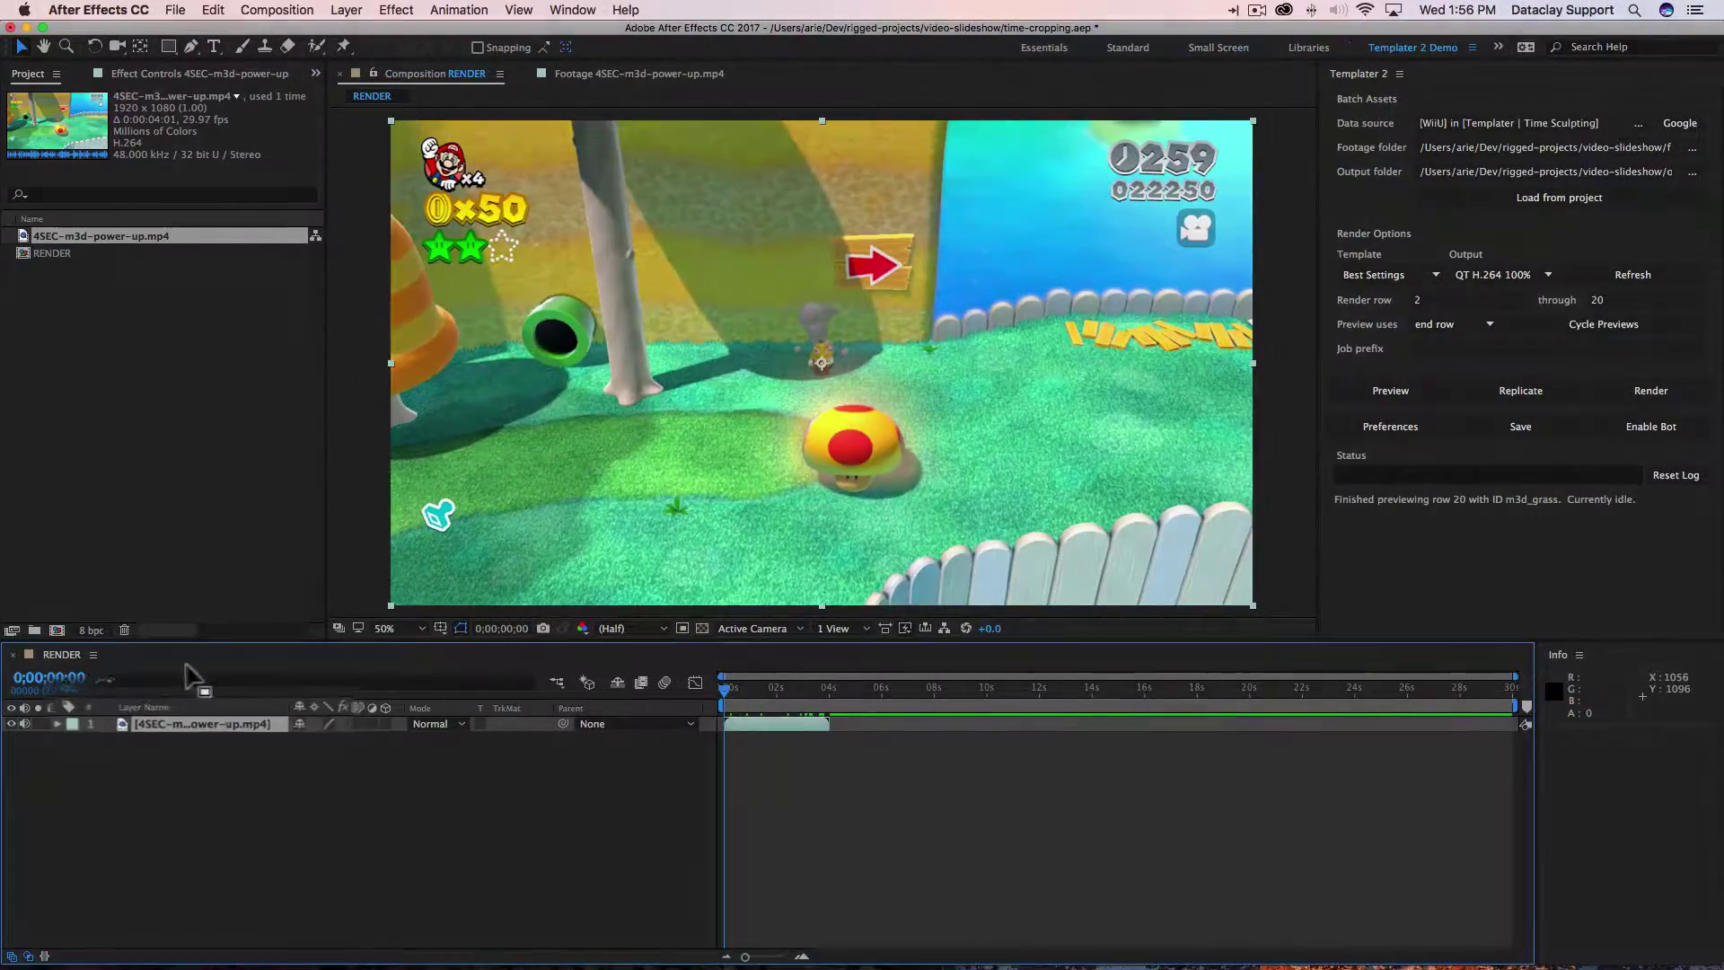
Step: Rename the footage layer in the RENDER composition as shot-1
left_click(224, 725)
key("Return")
type("shot-1")
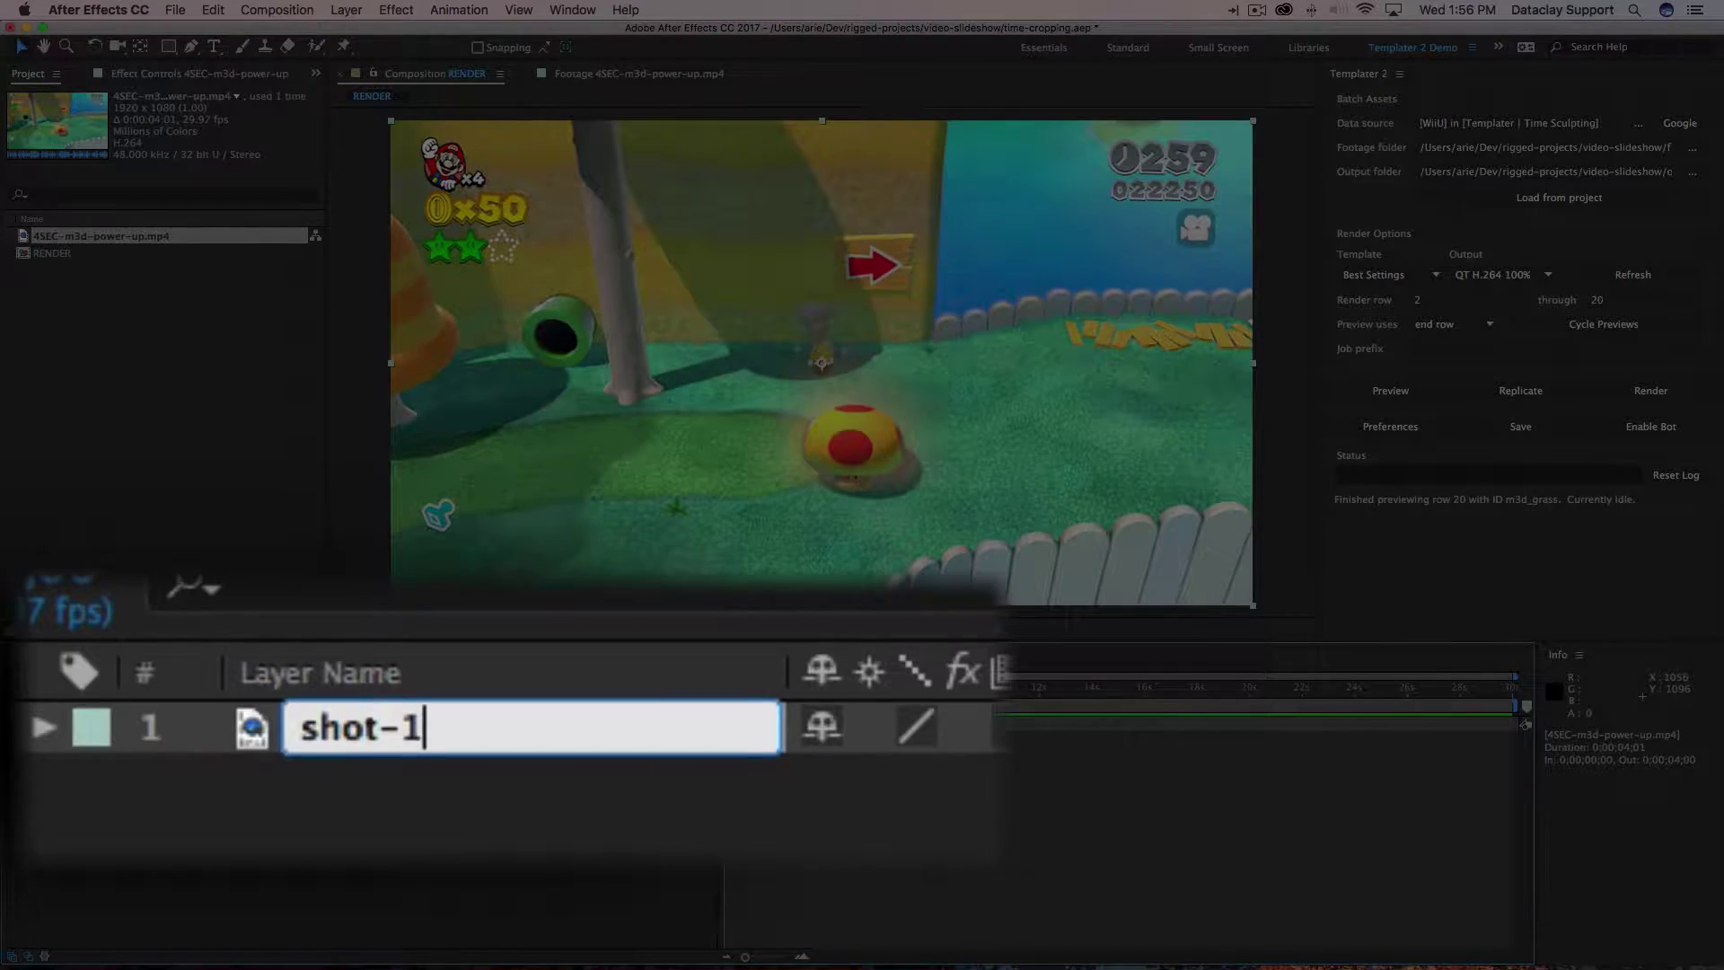
key("Return")
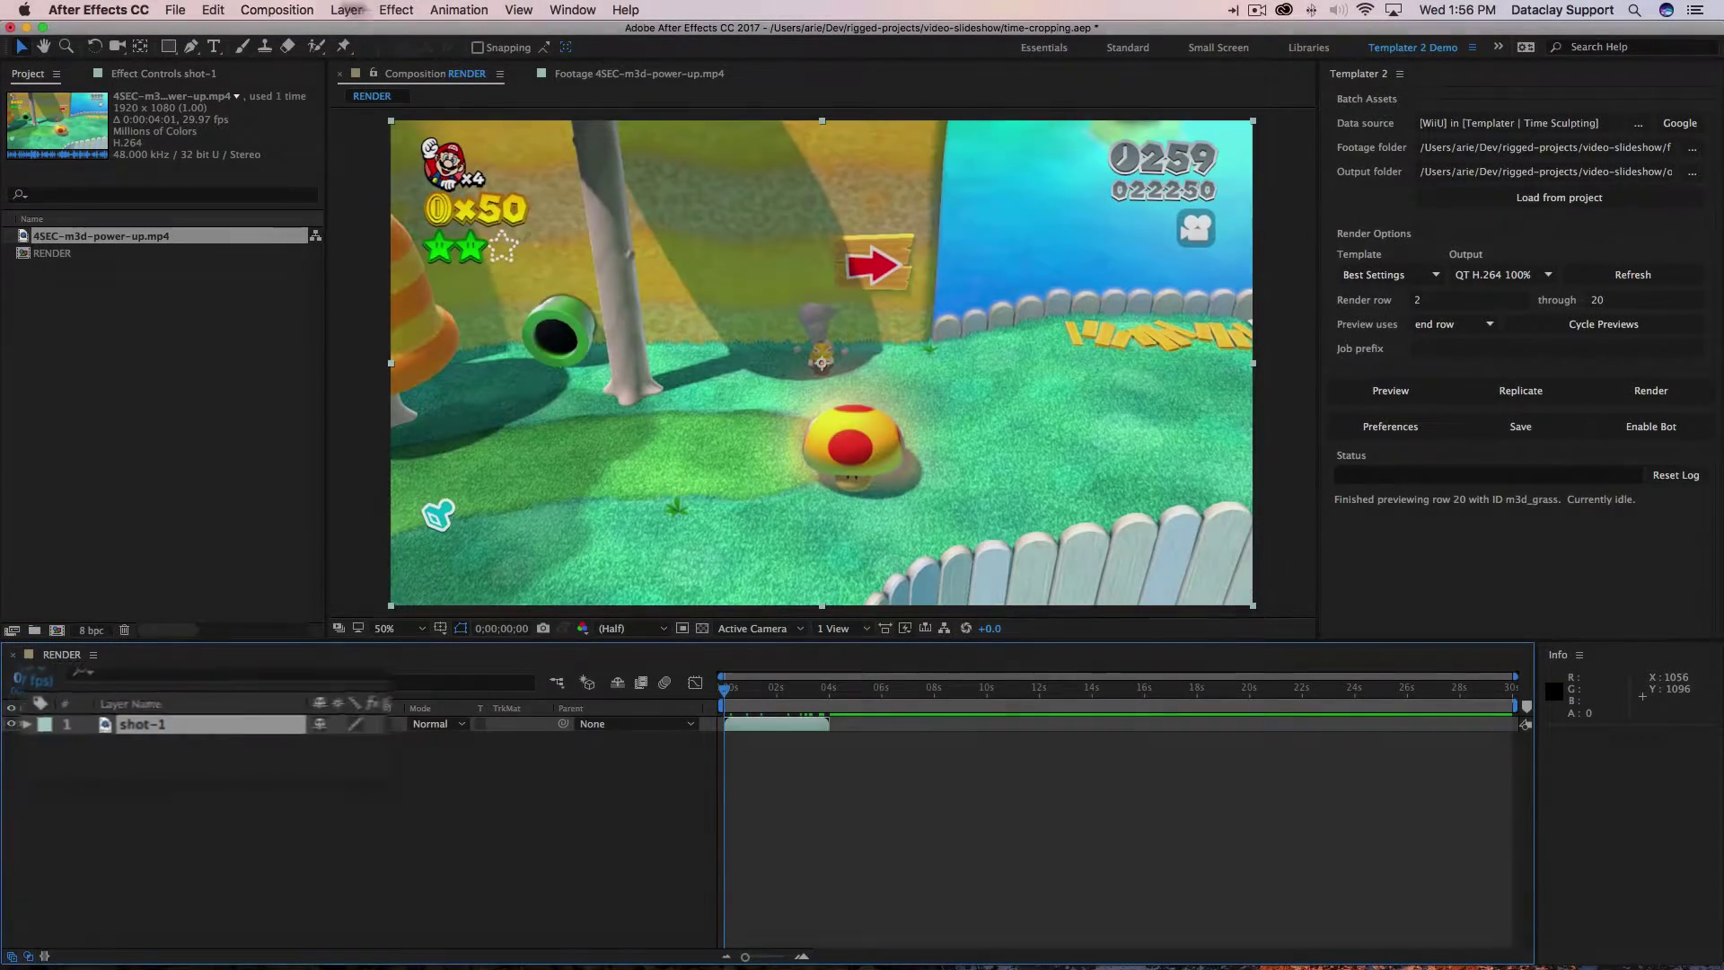
Step: Apply Dataclay's Templater Settings effect to the shot-1 layer
left_click(393, 10)
mouse_move(575, 196)
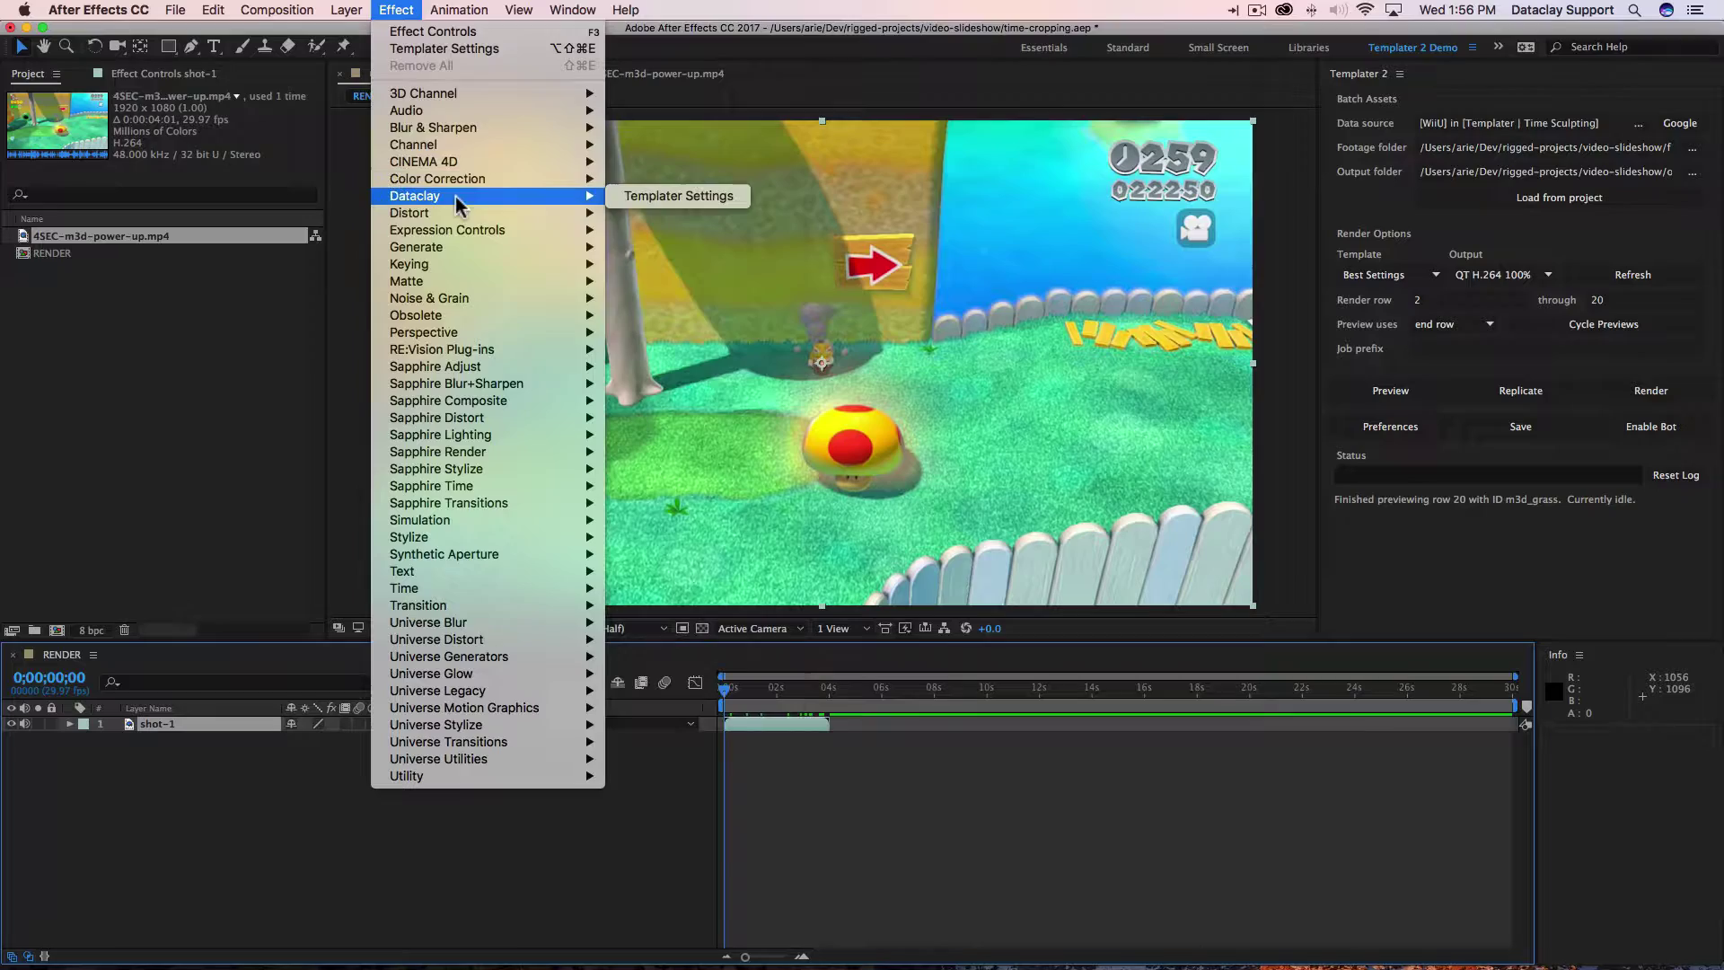
left_click(633, 197)
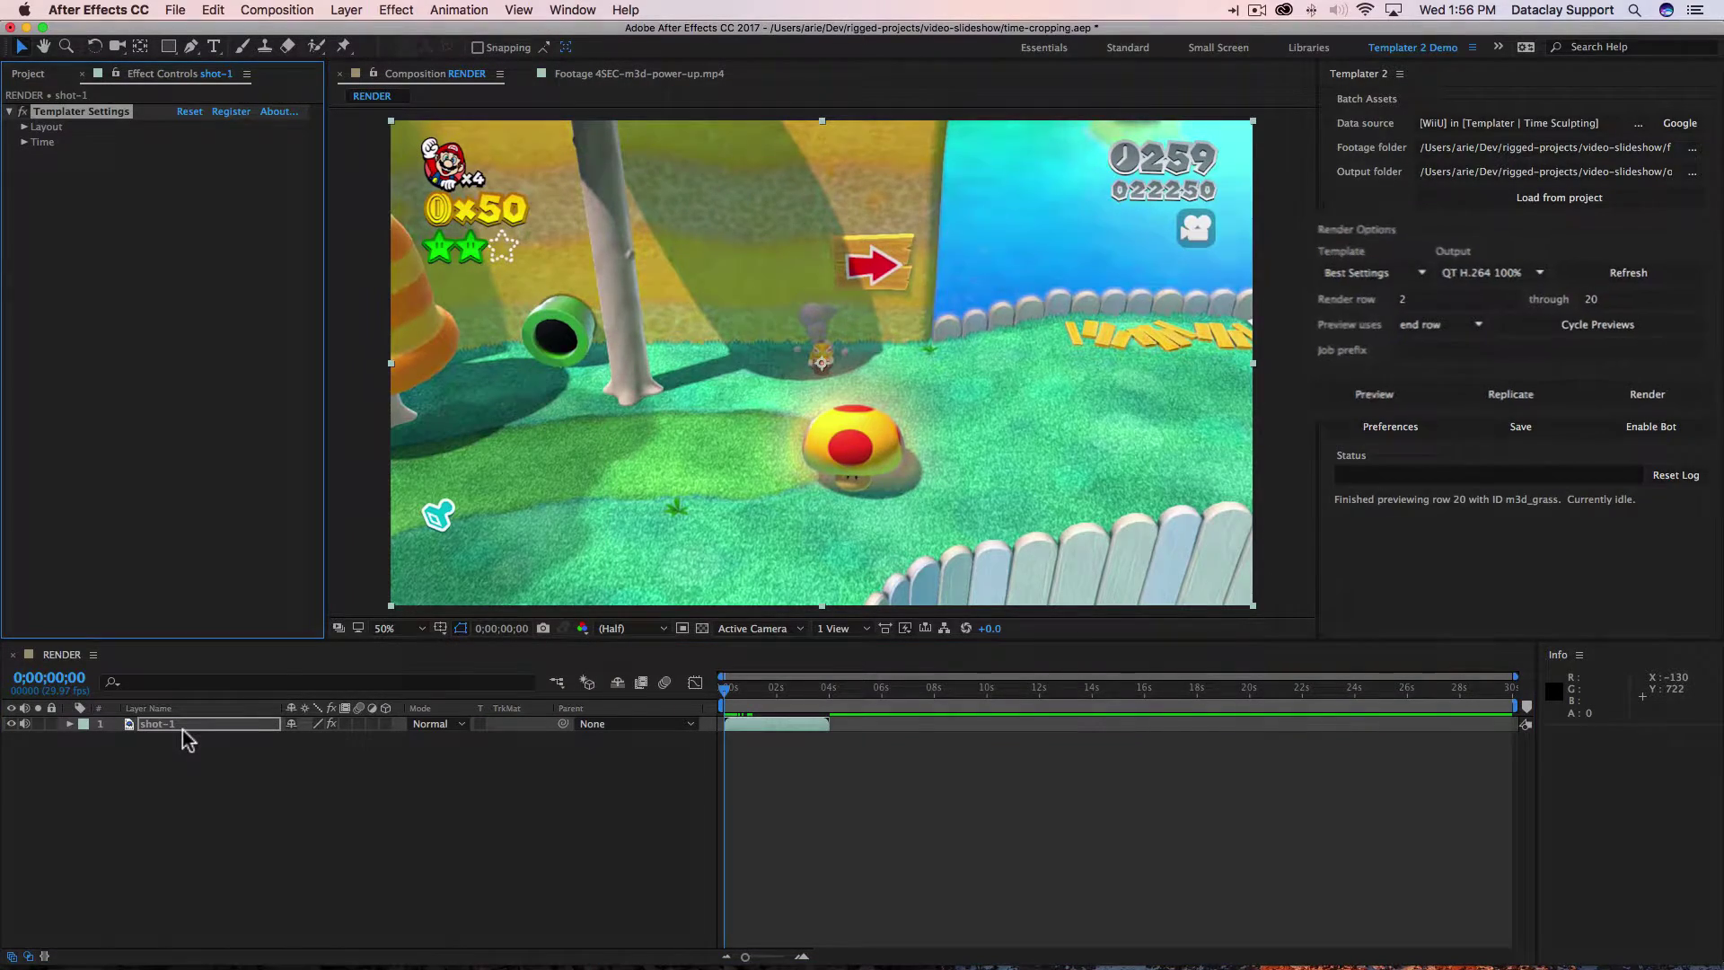
Step: Set Templater to preview the next row and extend the render row range through row 25
left_click(1247, 332)
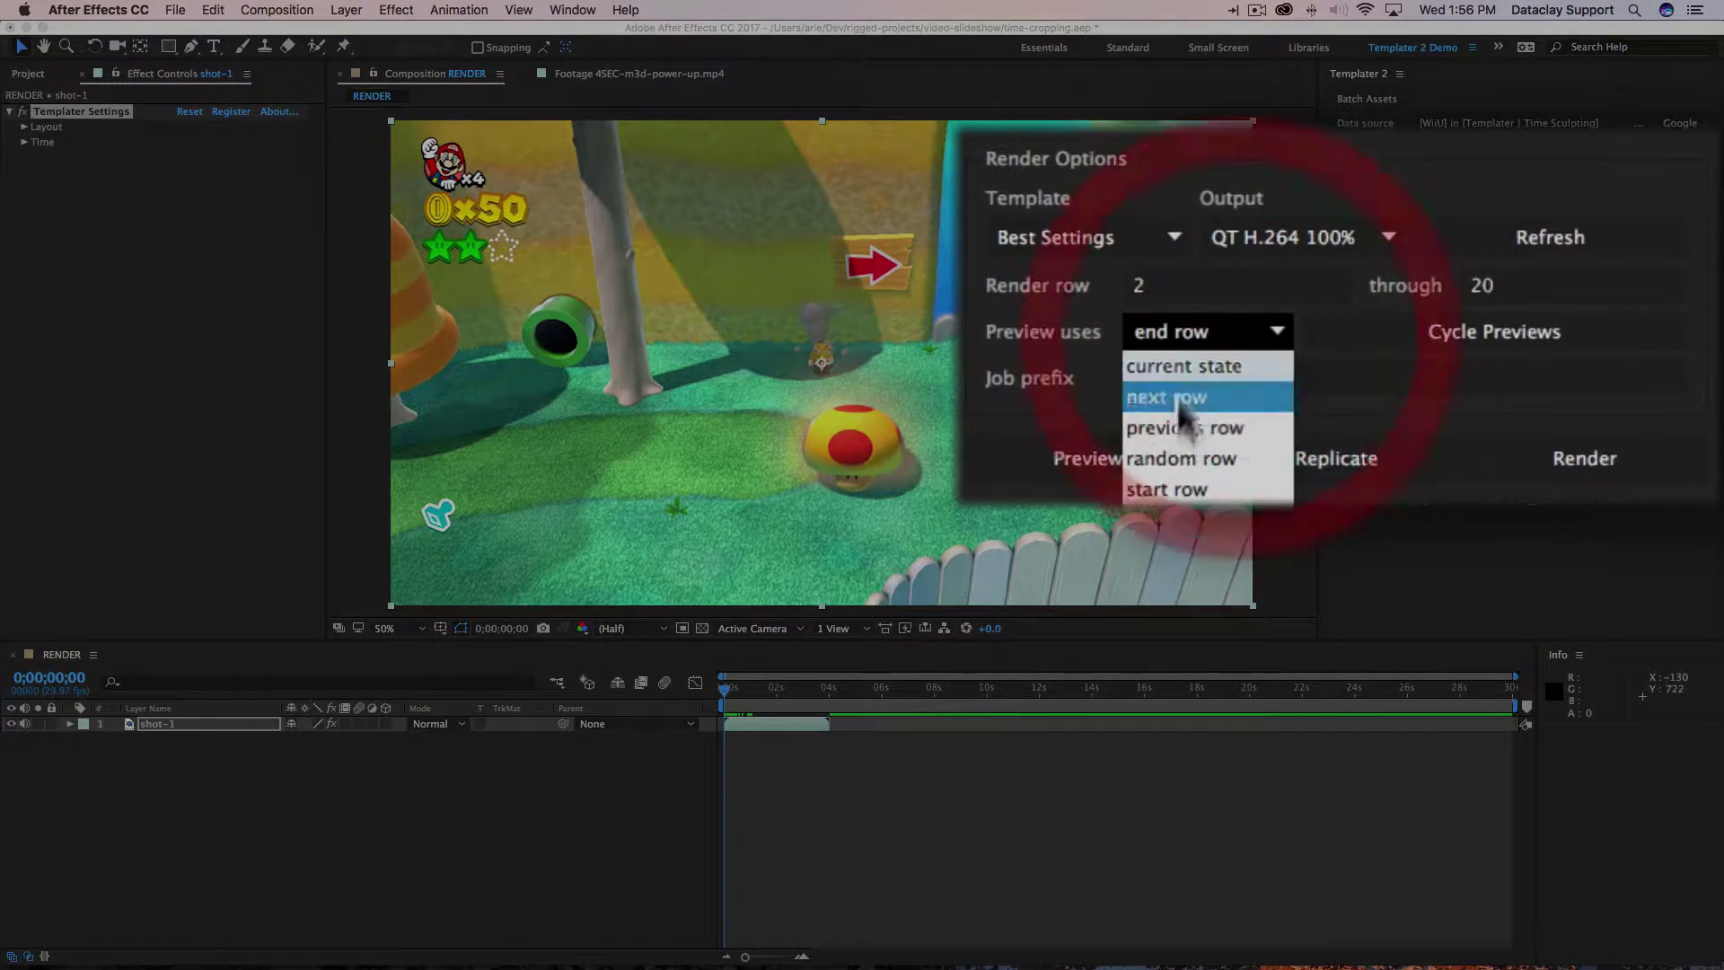
left_click(1178, 397)
left_click(1505, 283)
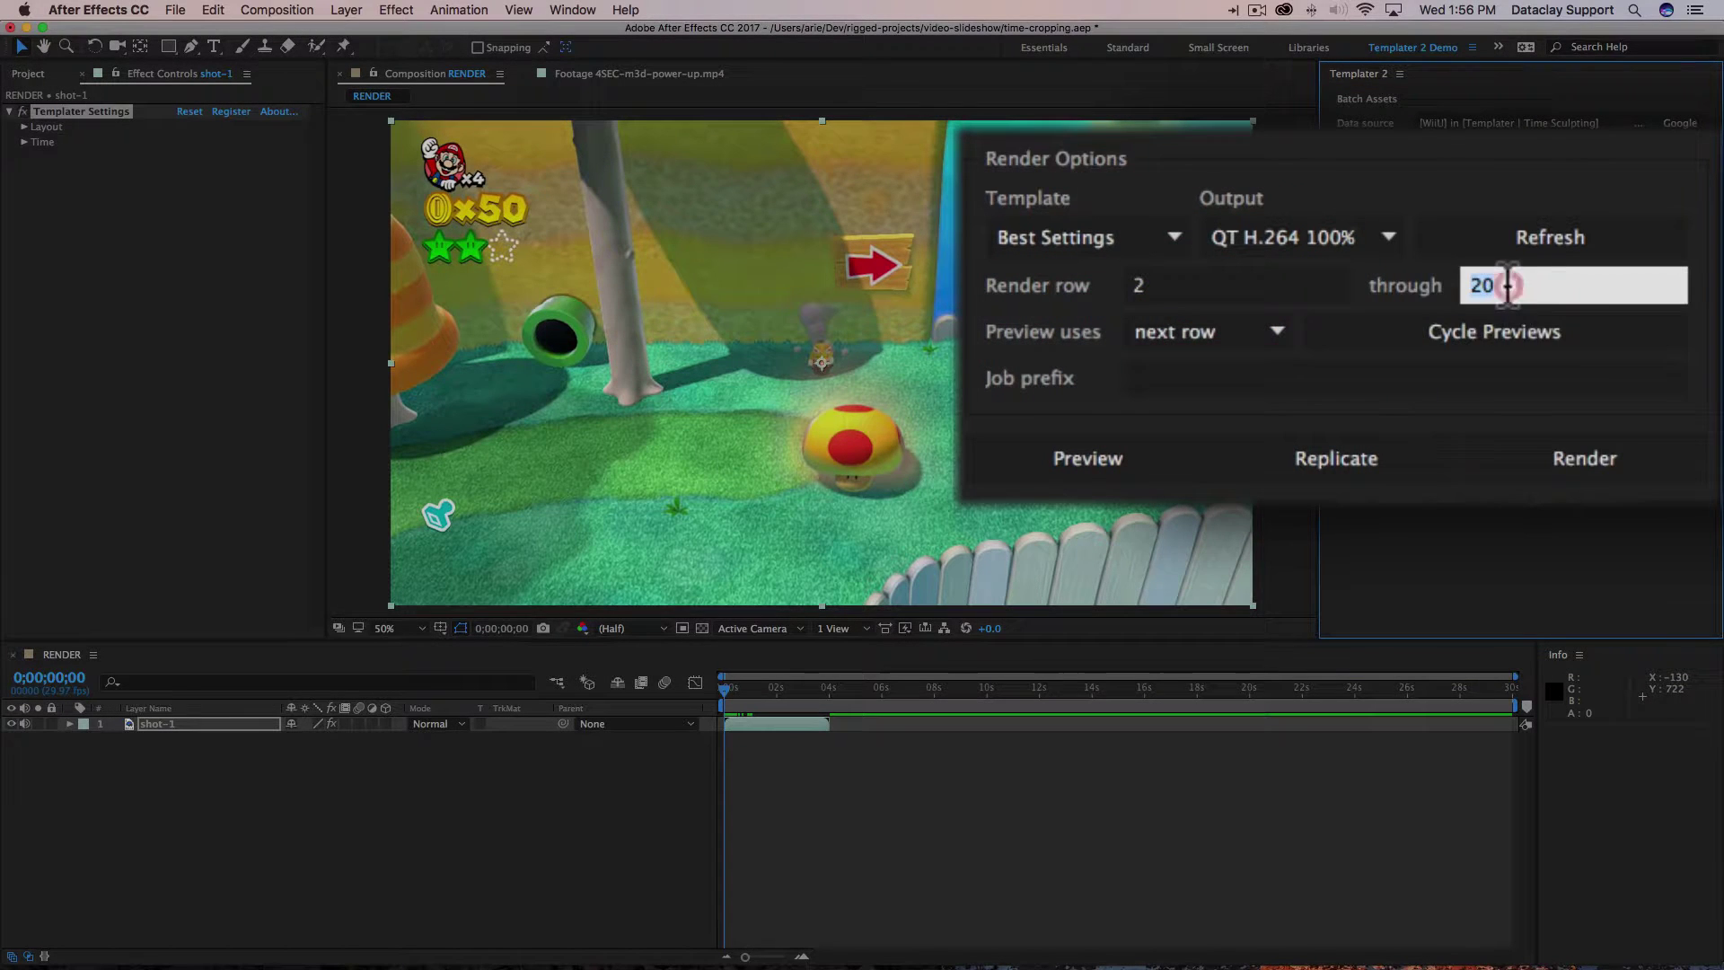
type("25")
left_click(1464, 571)
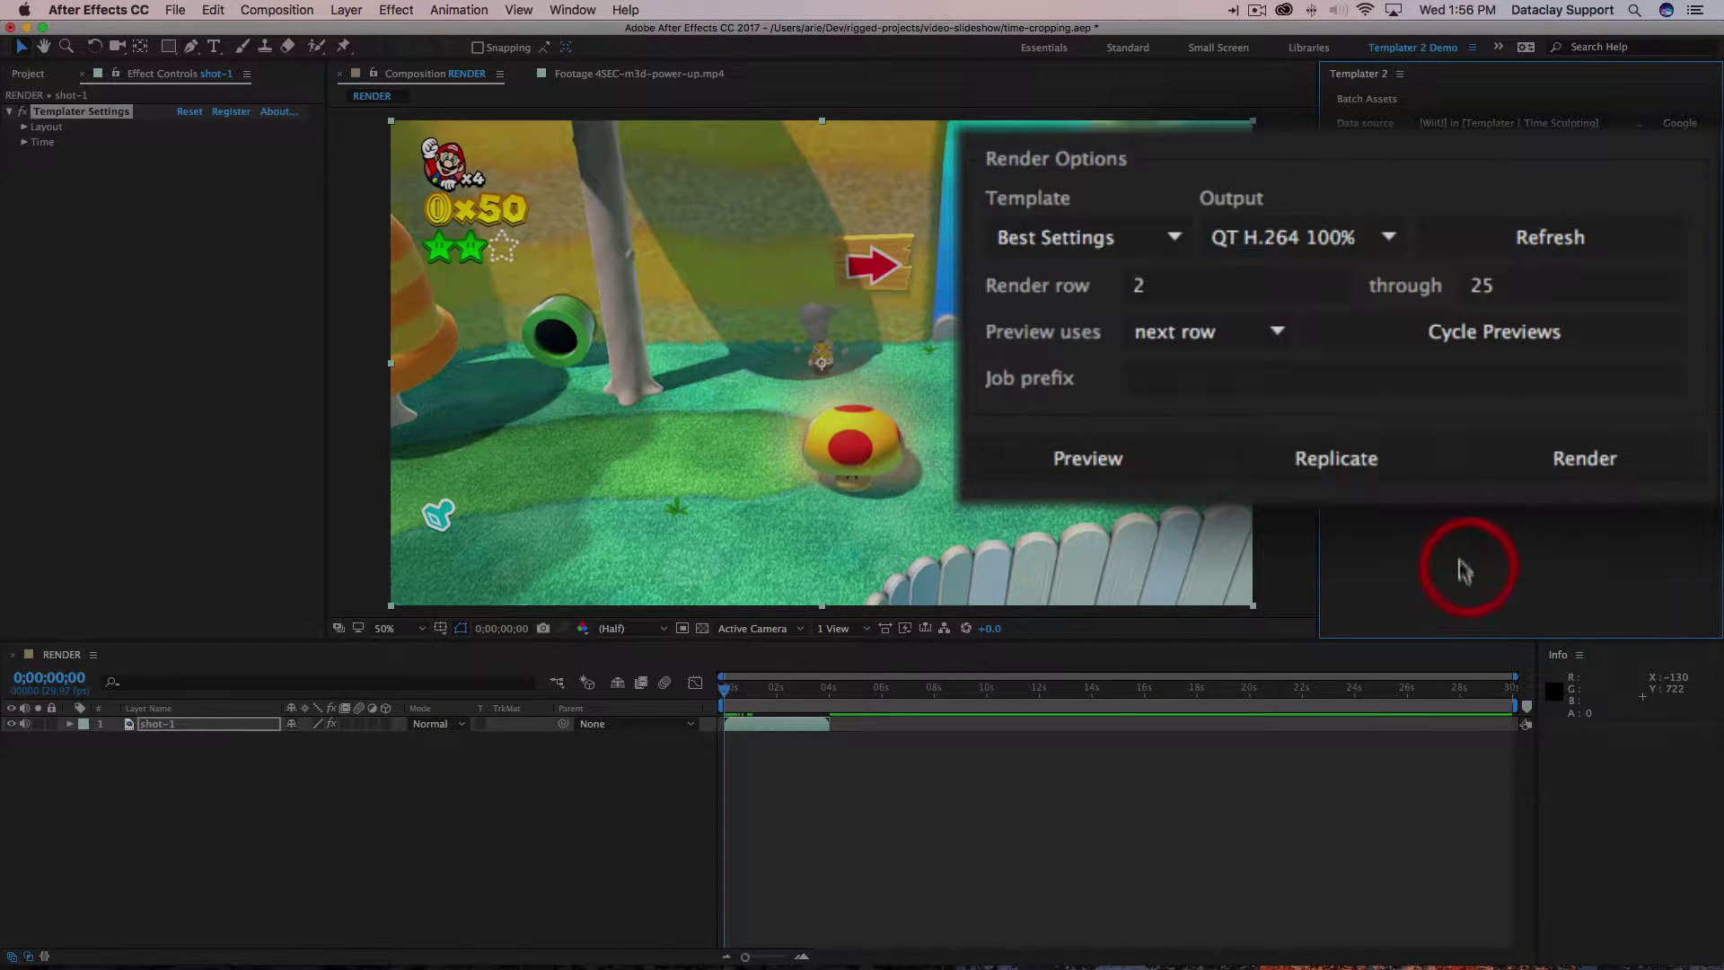
Step: Preview the next three data rows in Templater, scrubbing the timeline between previews to inspect how shot-1 is trimmed
left_click(1139, 465)
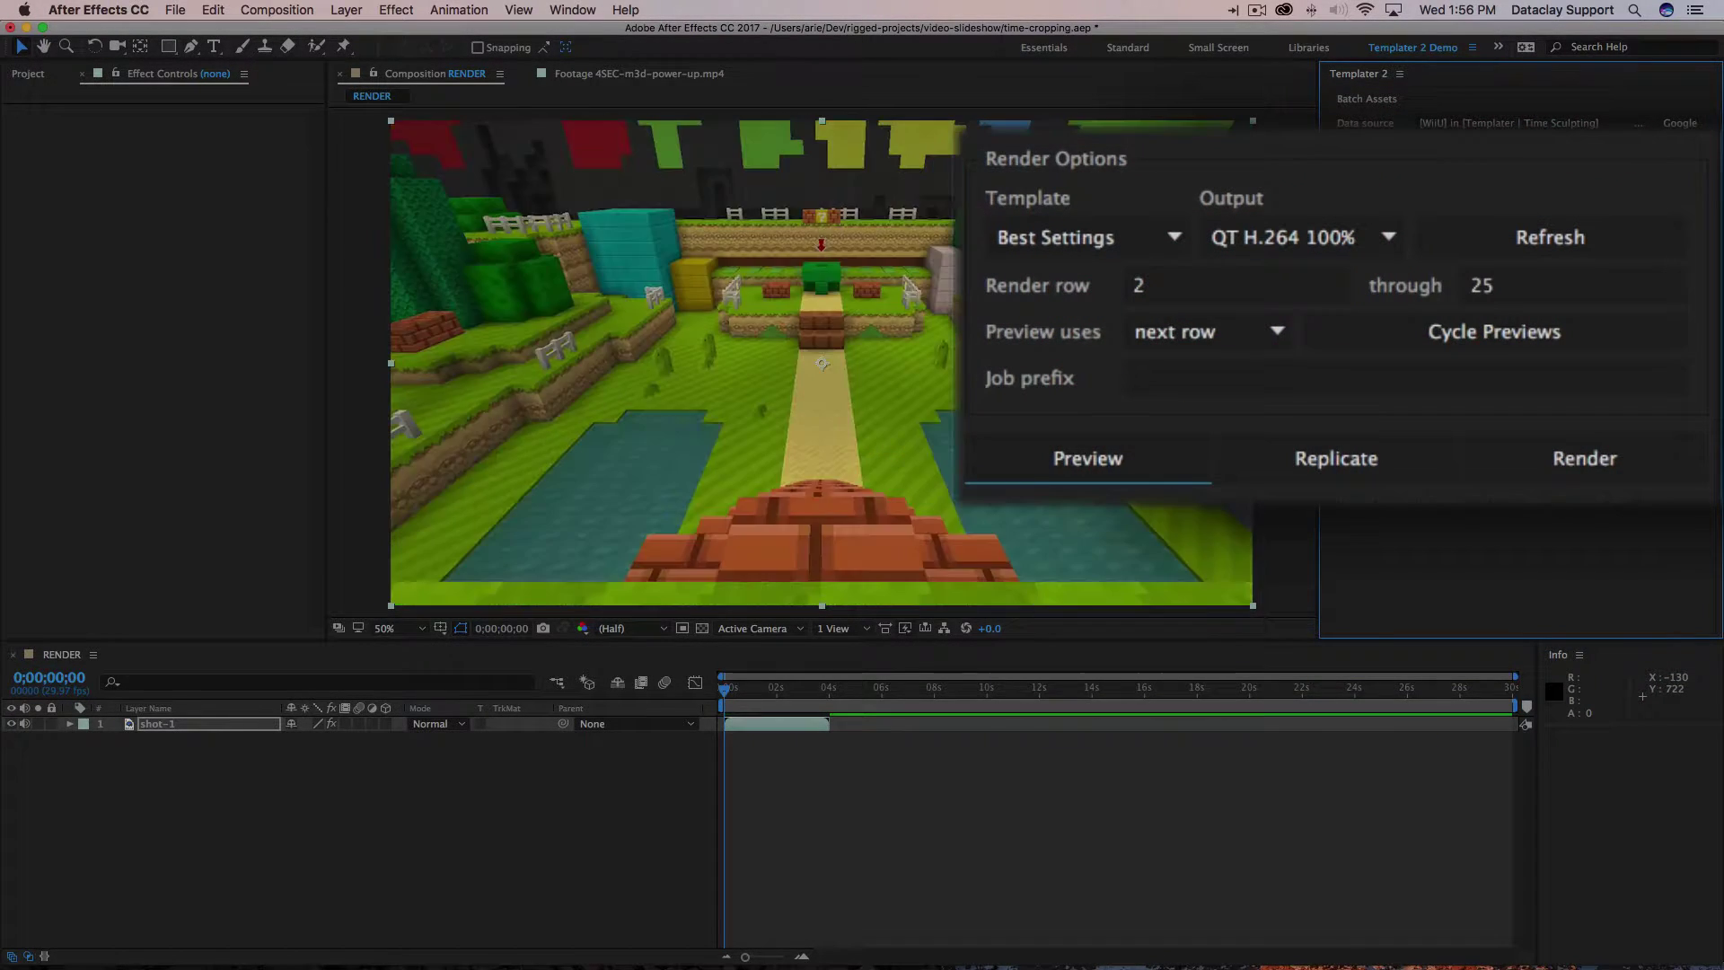
left_click_drag(752, 701, 793, 689)
left_click(1084, 446)
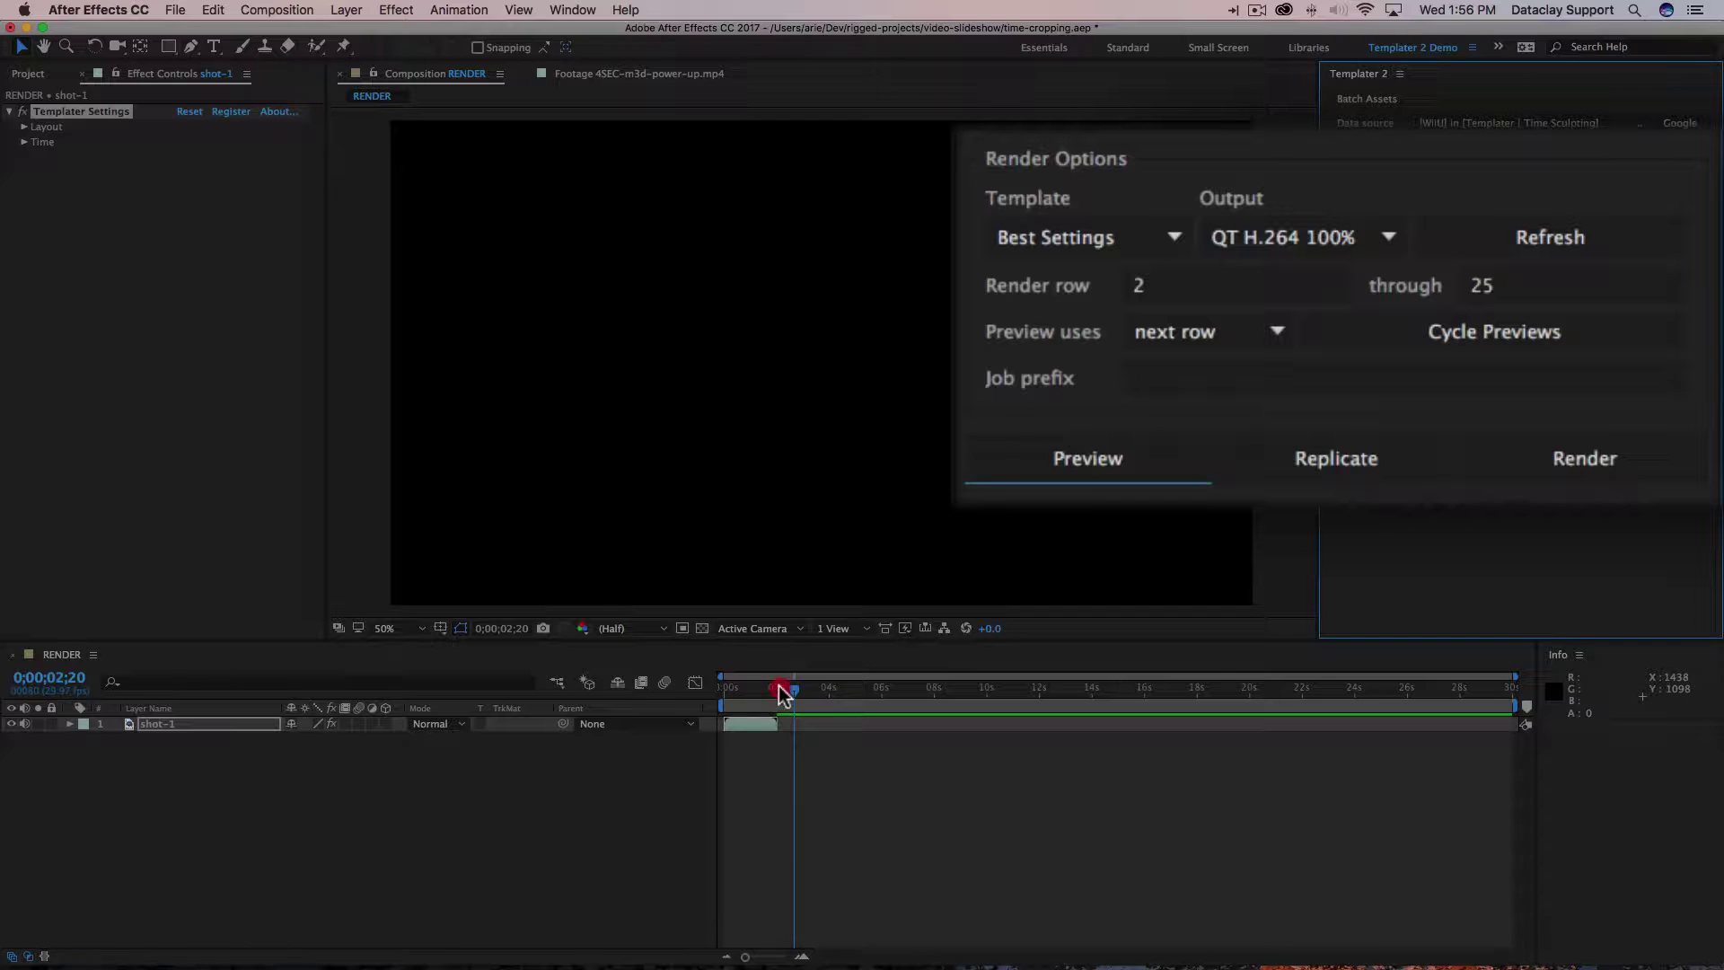
left_click_drag(781, 693, 745, 689)
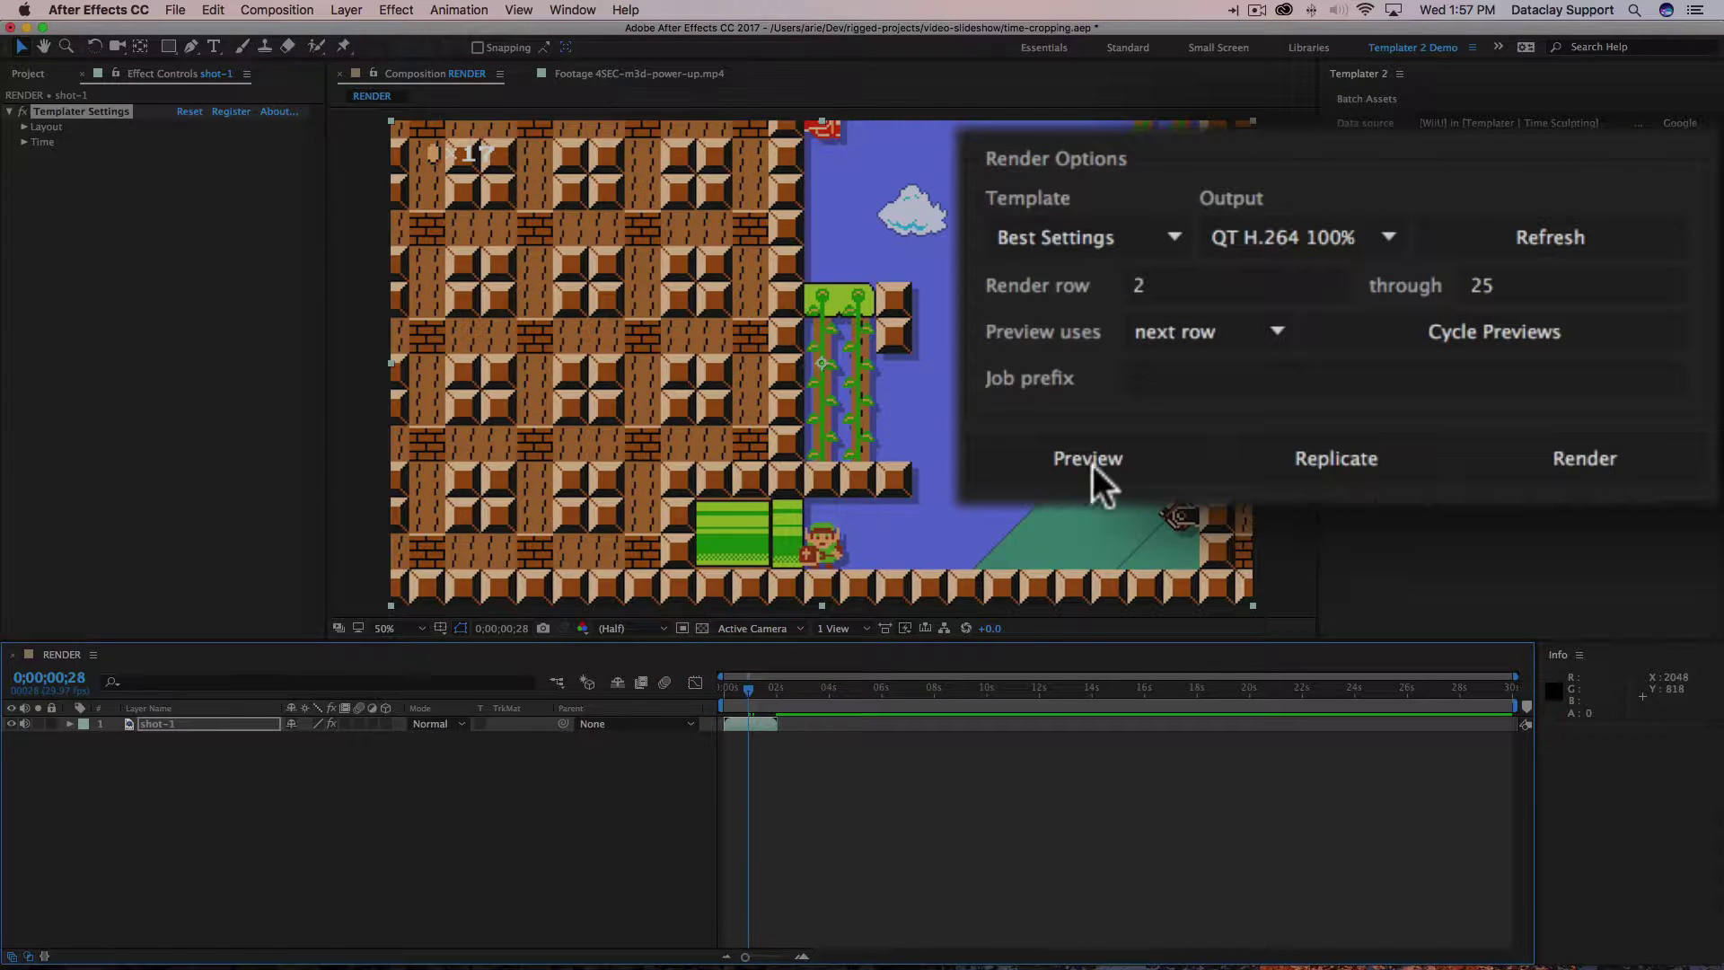
left_click(1285, 409)
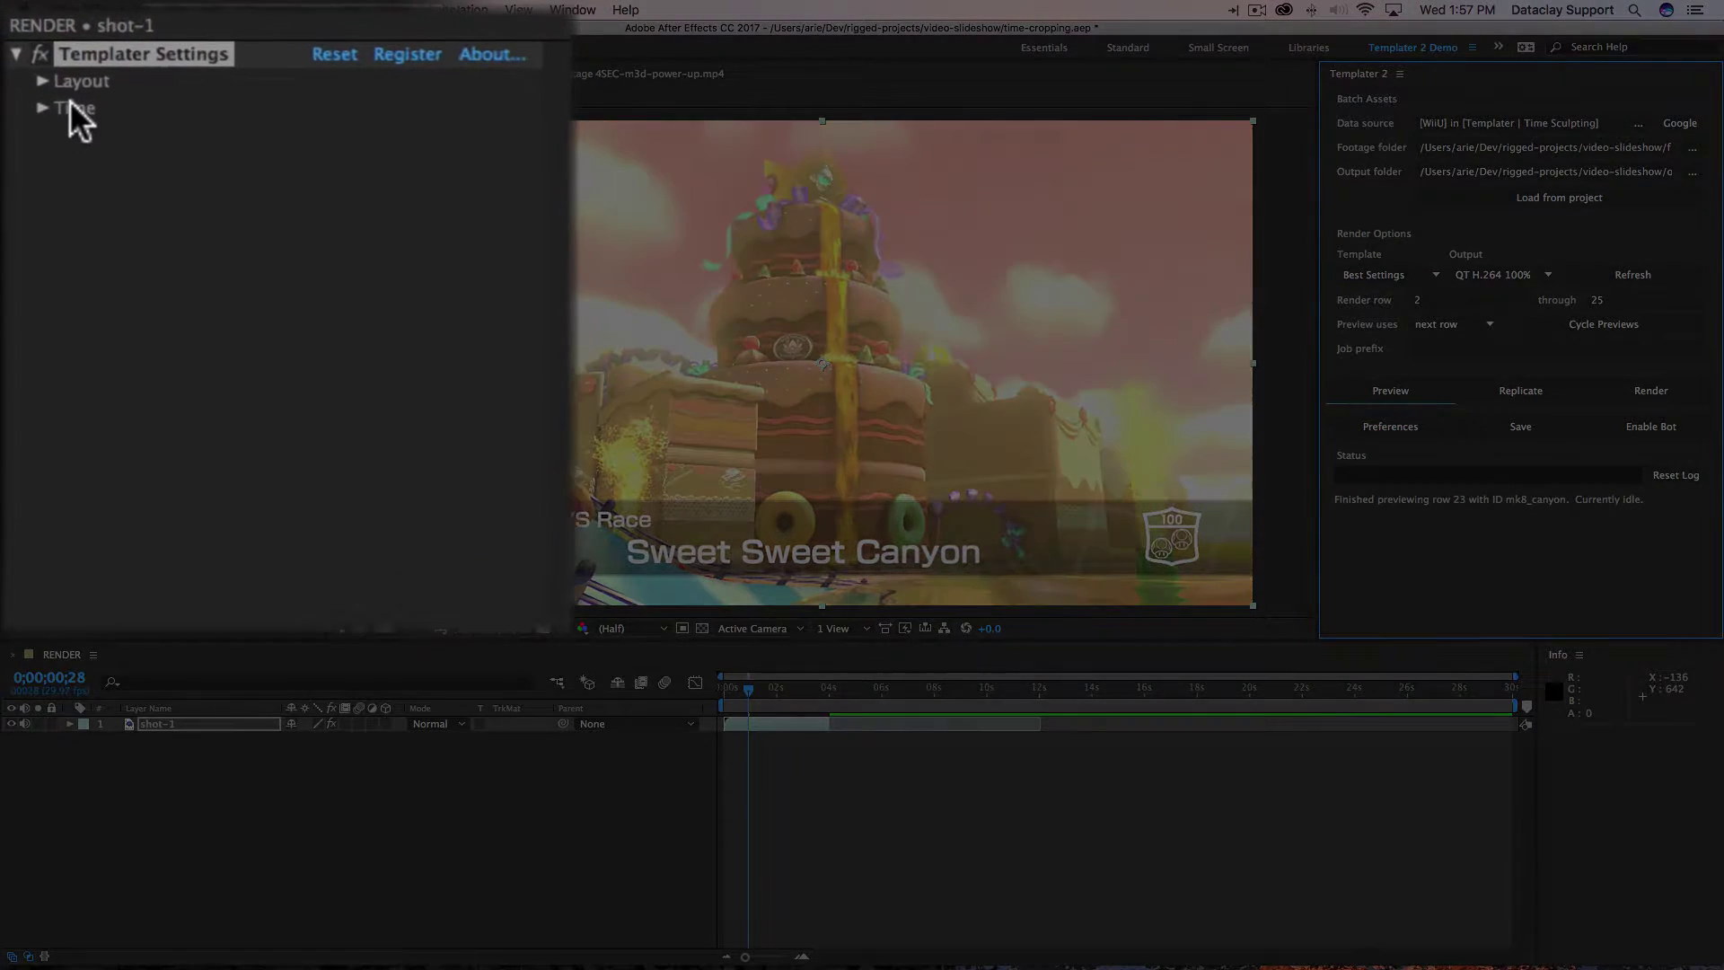
Step: Enable Preserve End in the Time Trim settings of shot-1 and preview the next two data rows
left_click(56, 120)
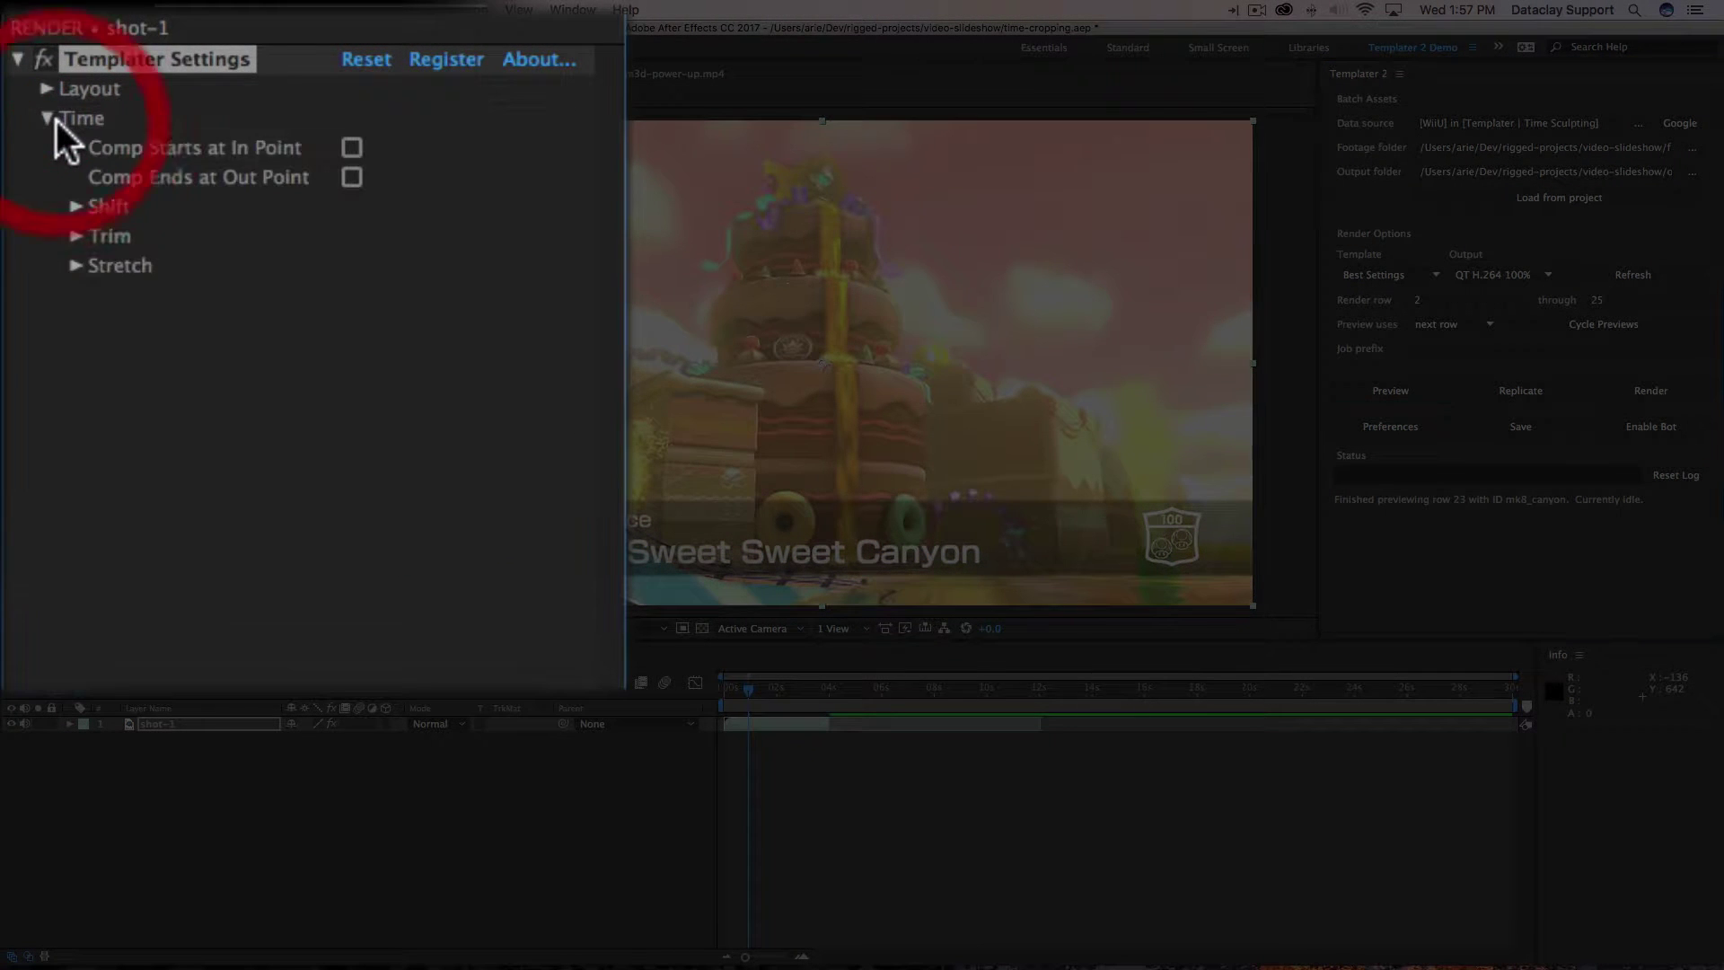
left_click(77, 236)
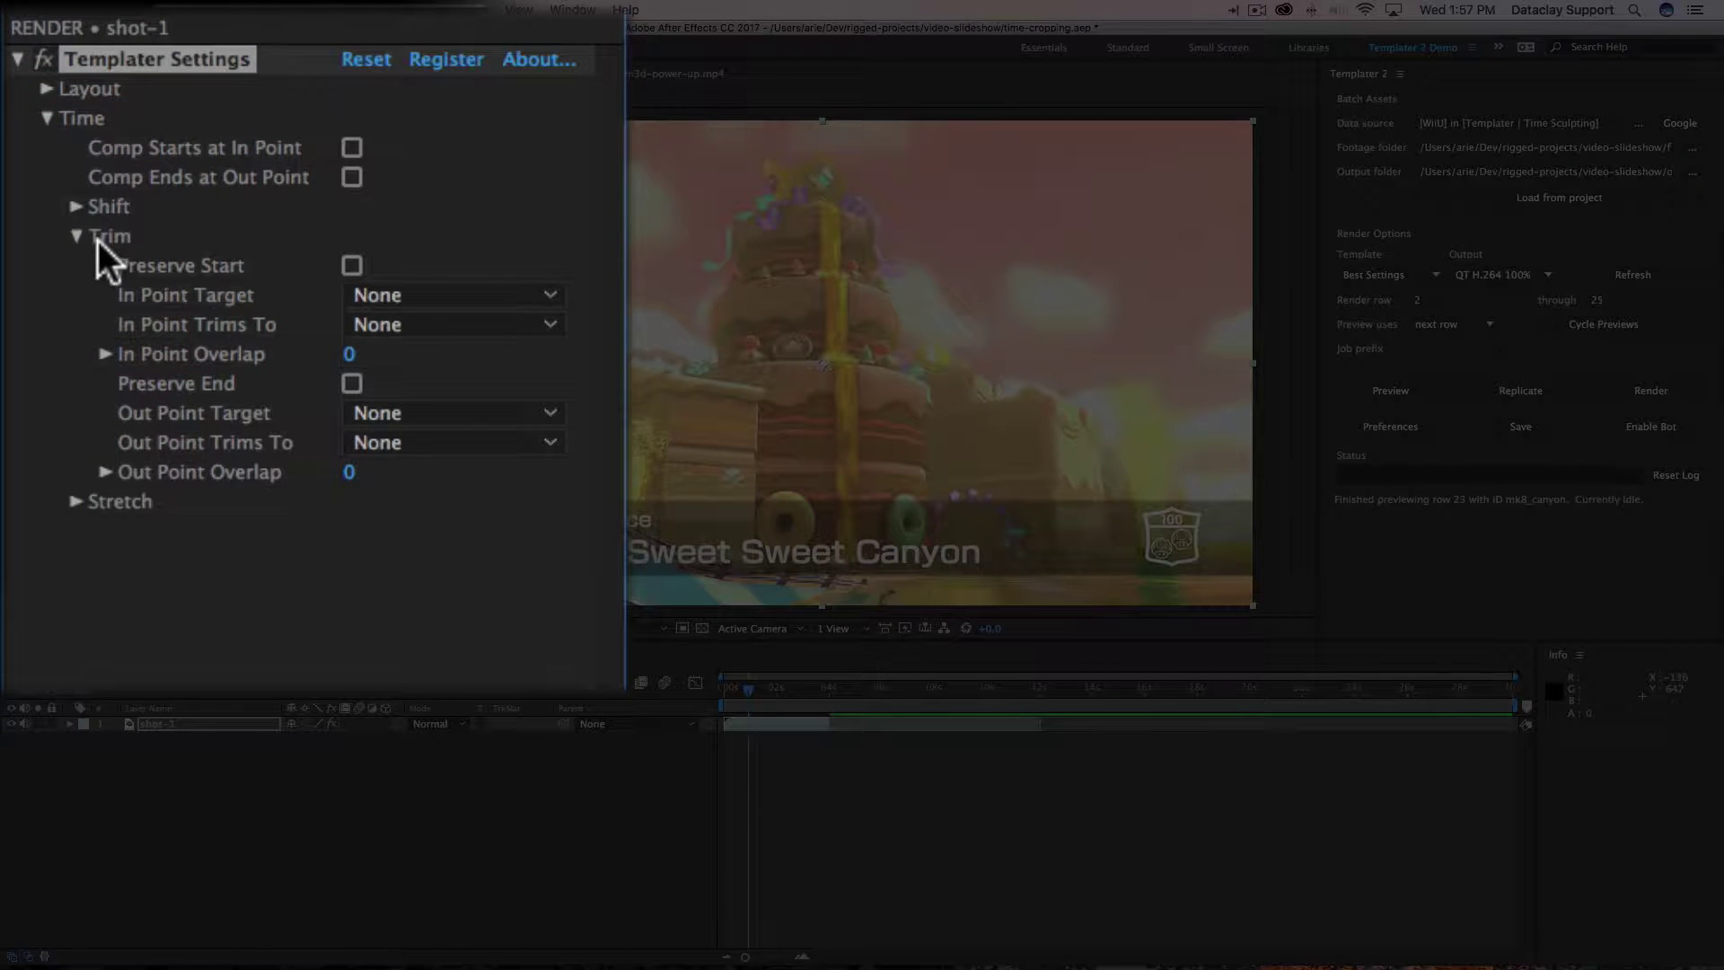
left_click(353, 384)
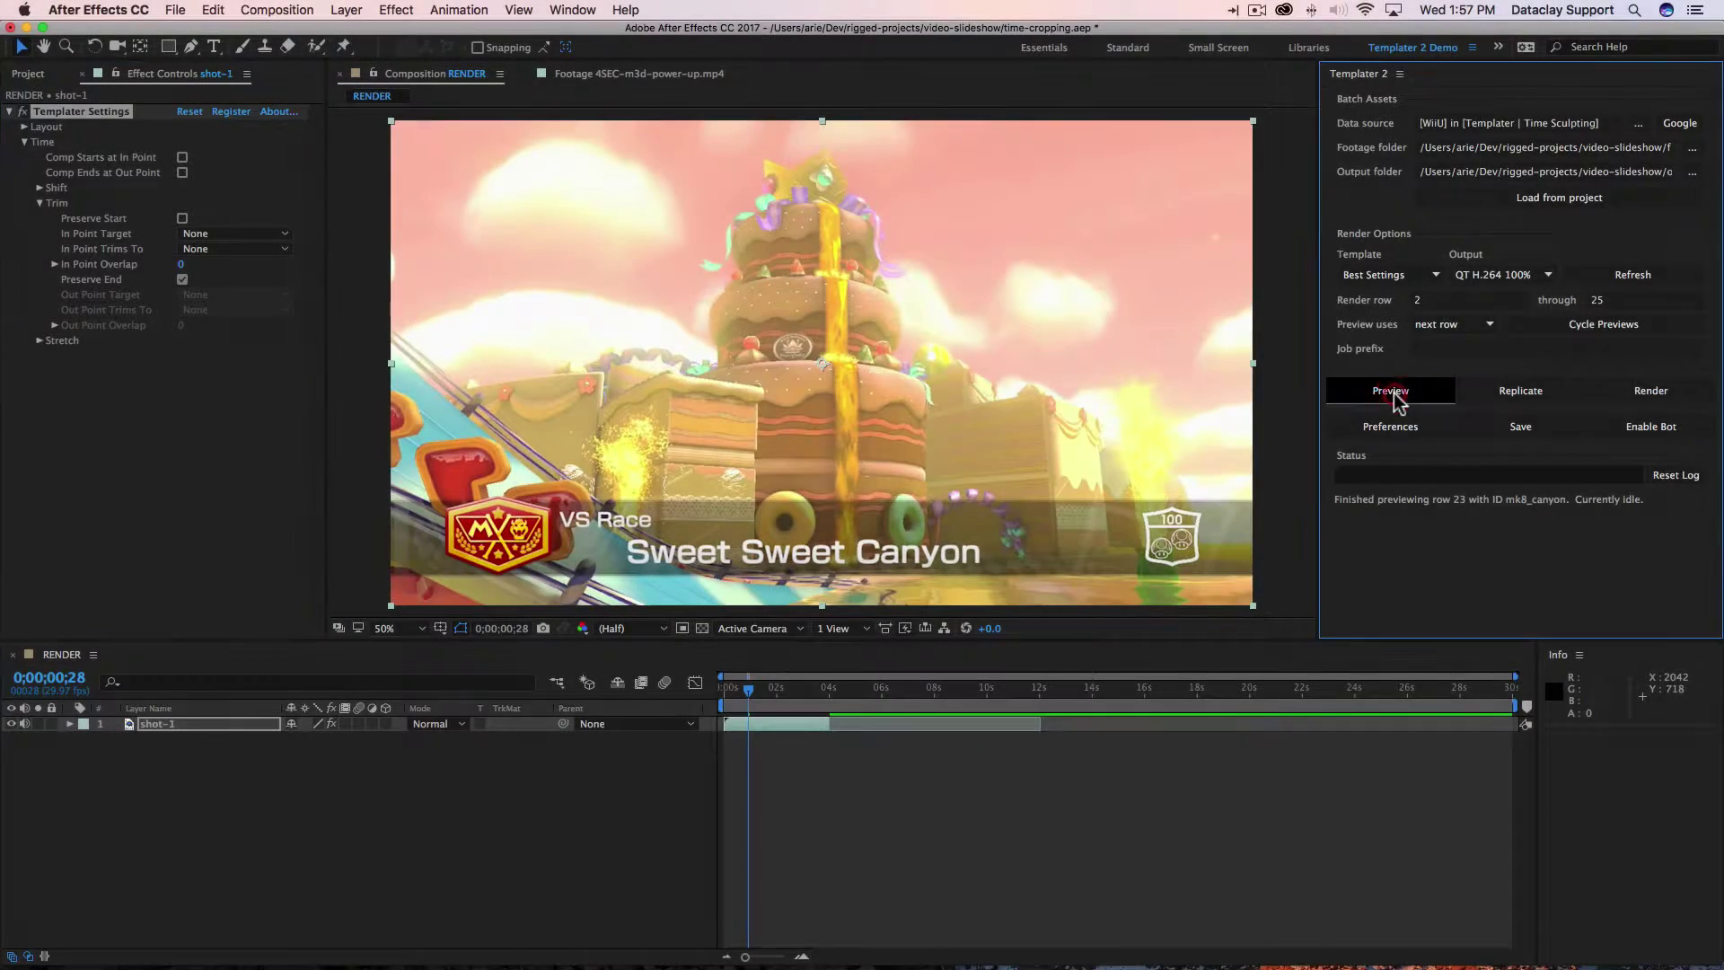
left_click(1393, 391)
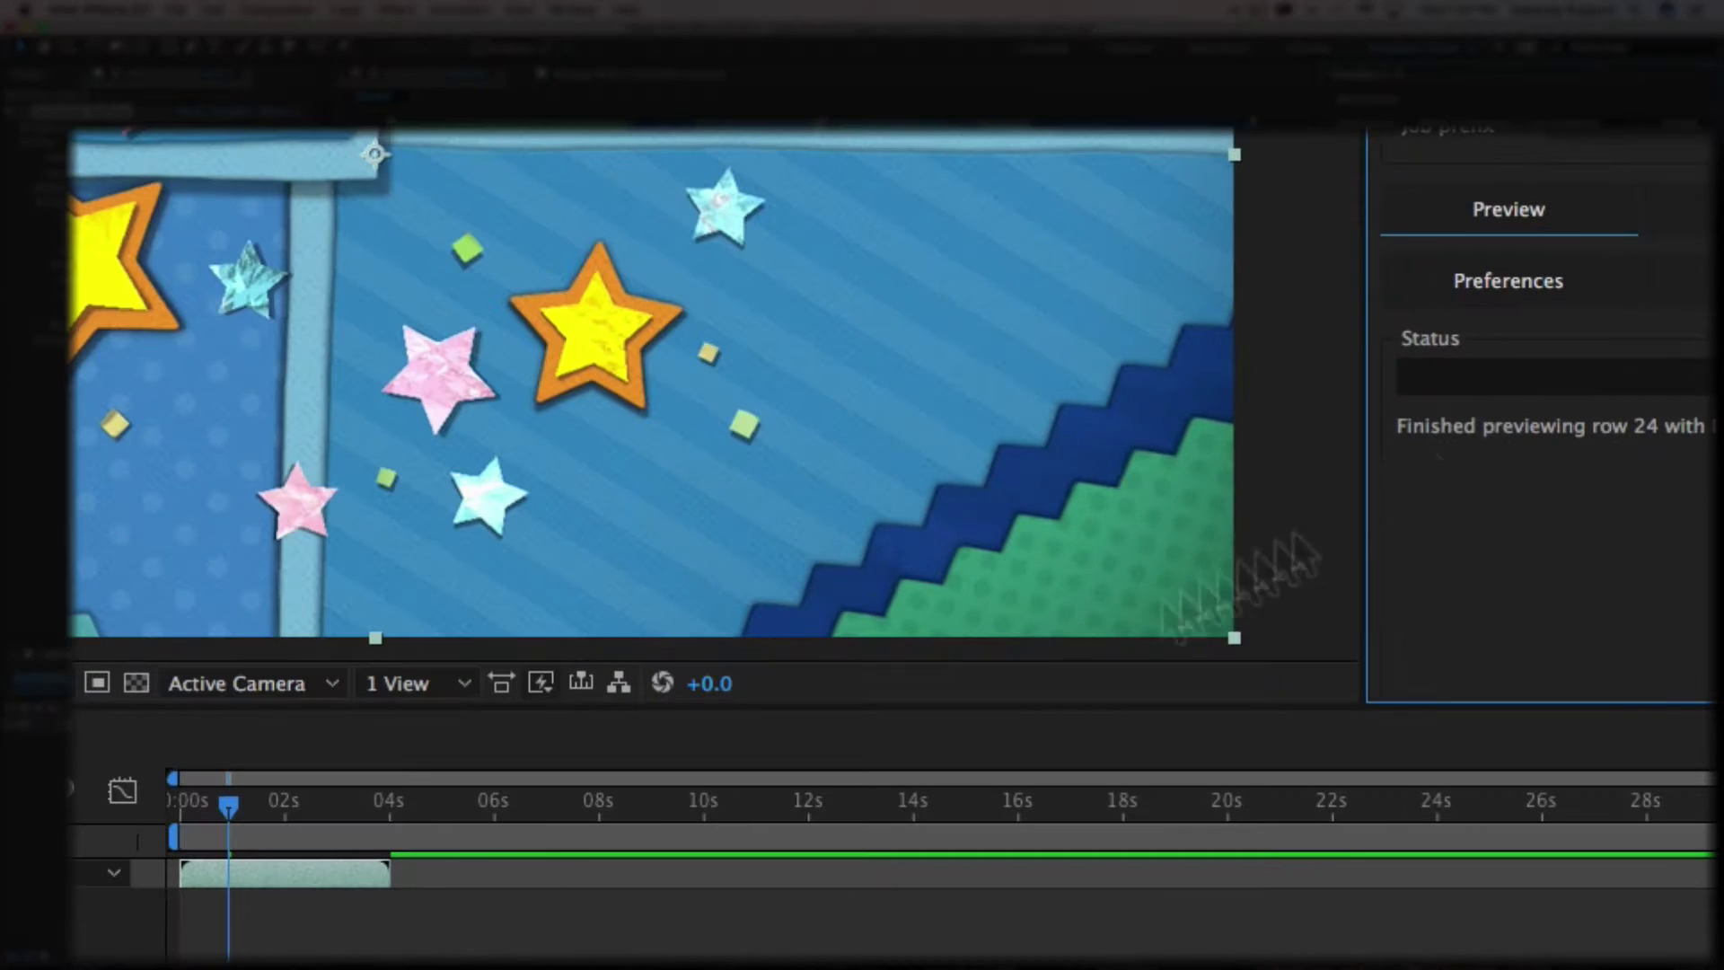
left_click(1573, 226)
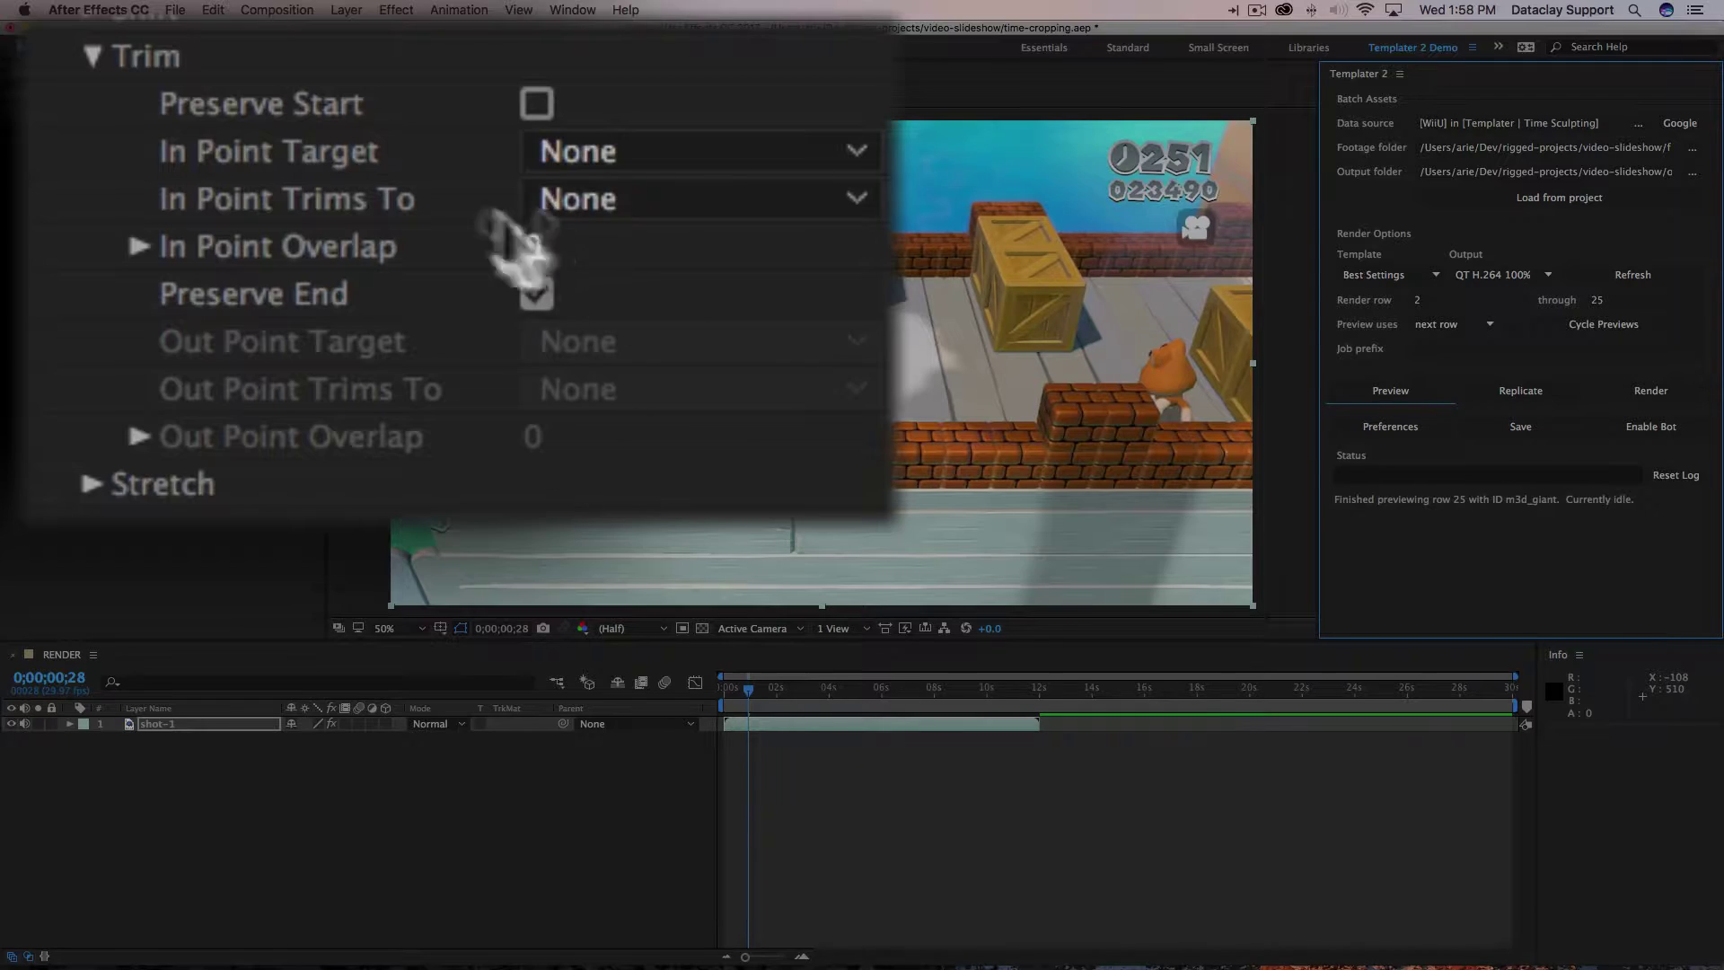
Step: Enable Preserve Start in the Time Trim settings of shot-1 and preview the next three data rows
left_click(536, 103)
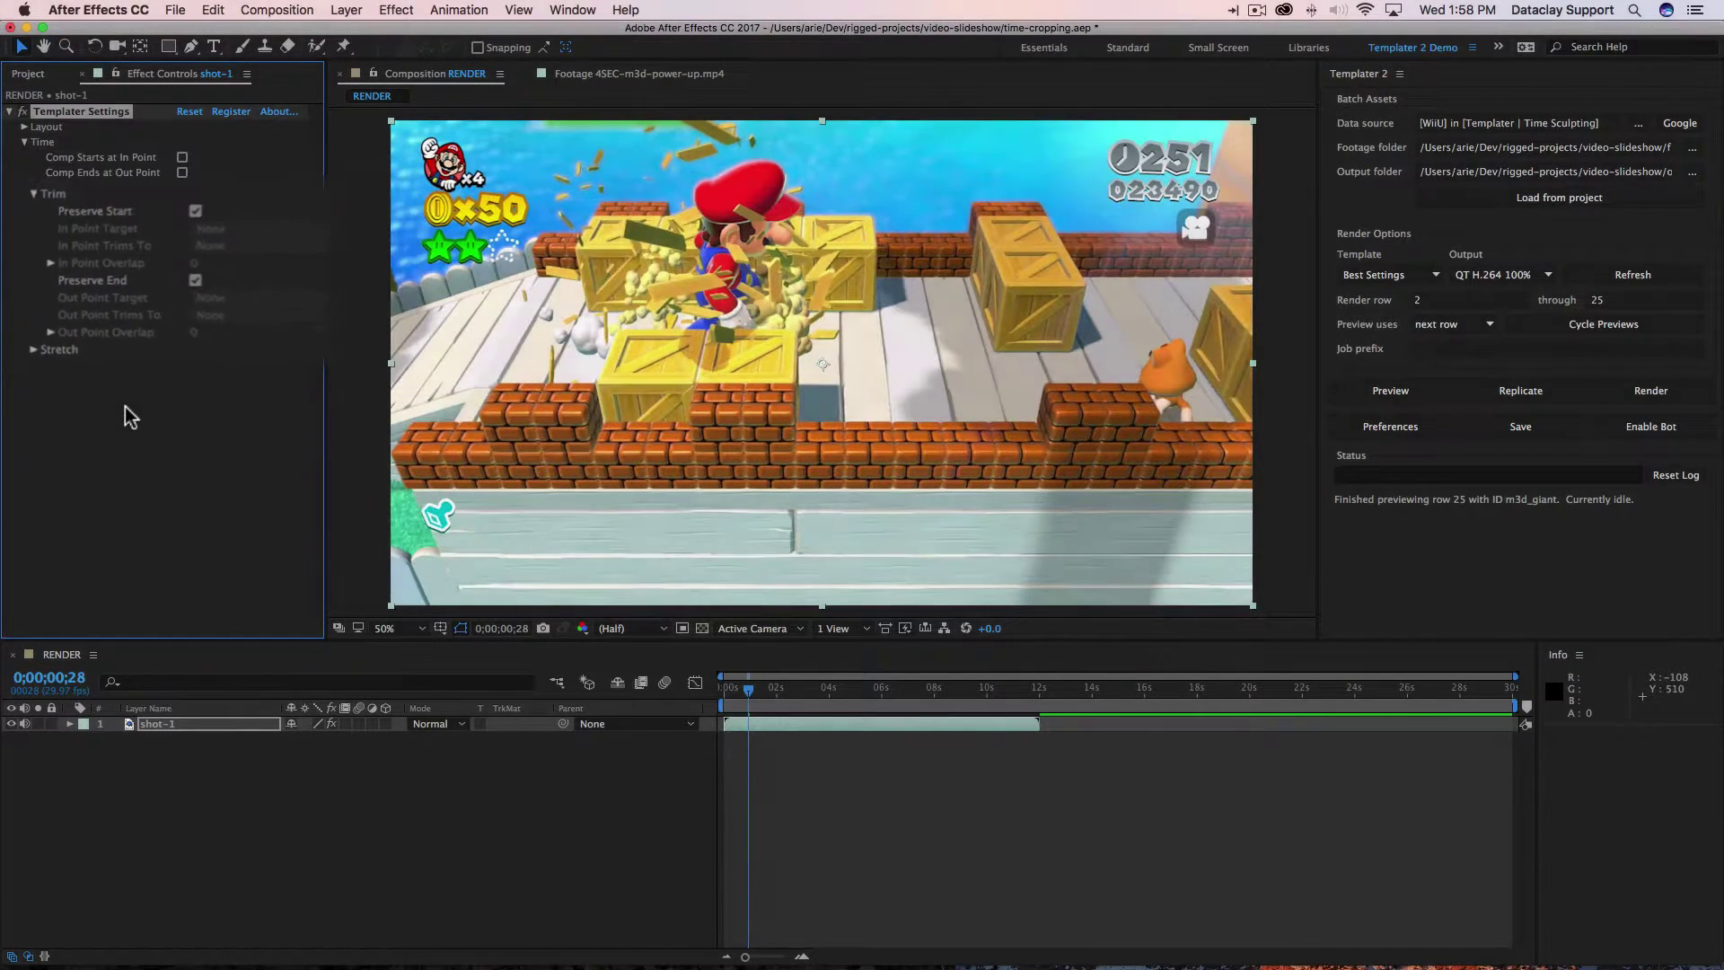
left_click(1390, 392)
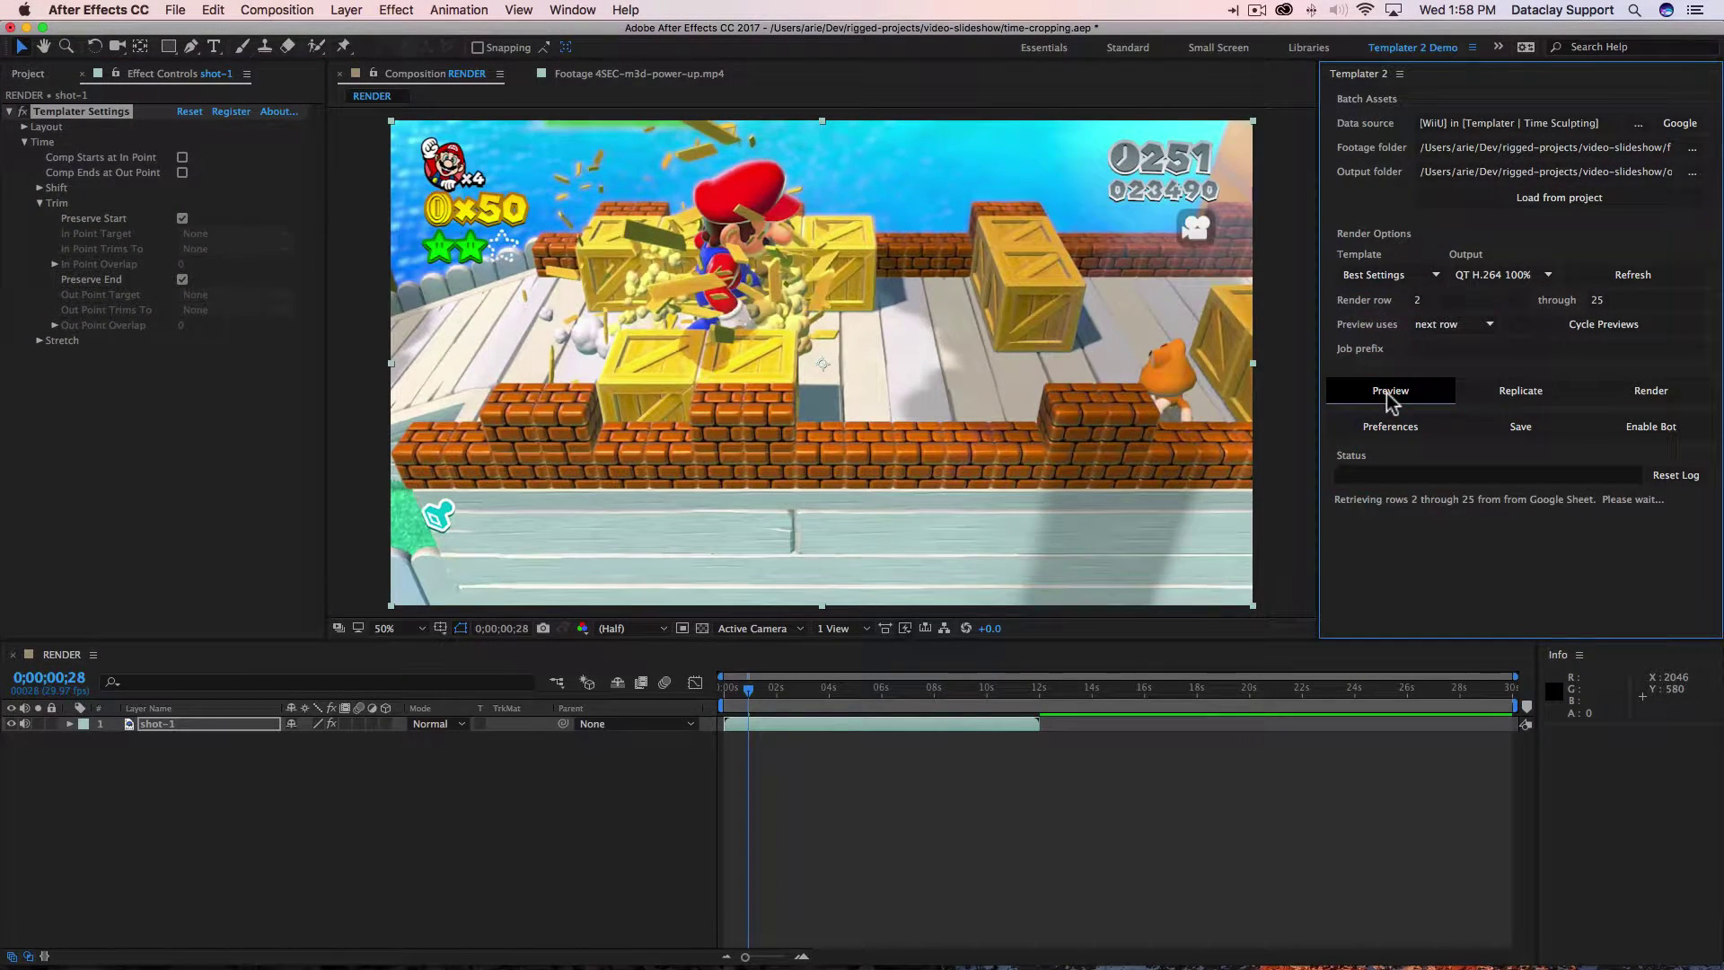
left_click(1391, 393)
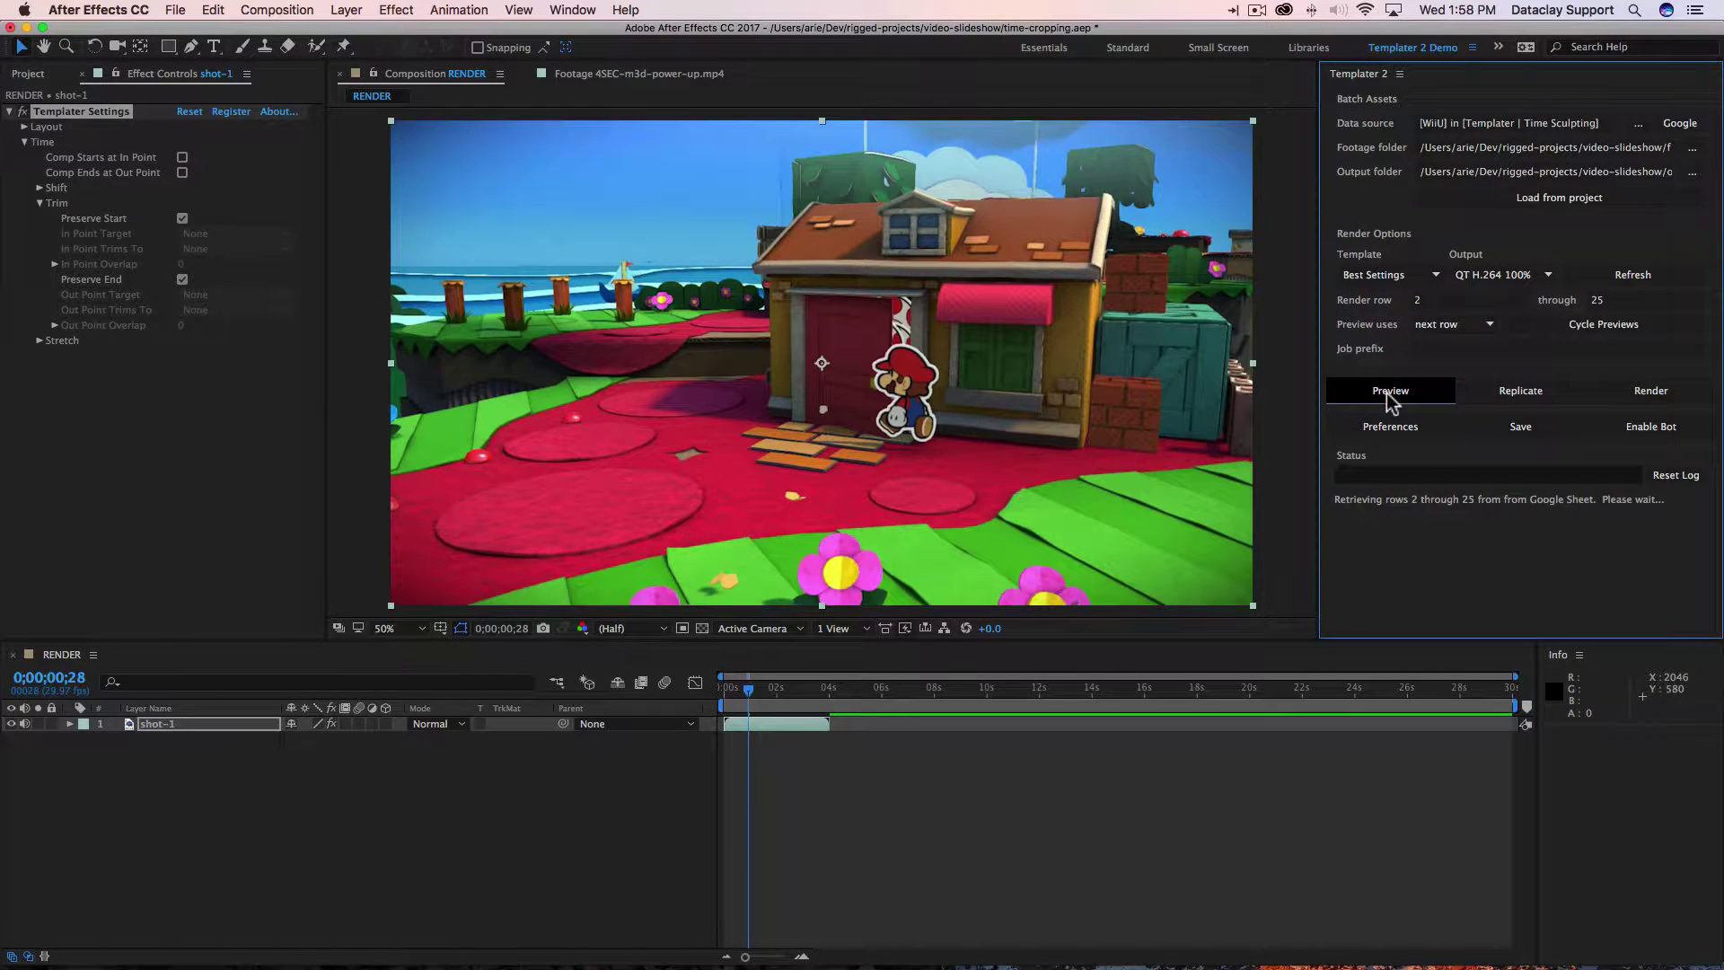
left_click(1398, 390)
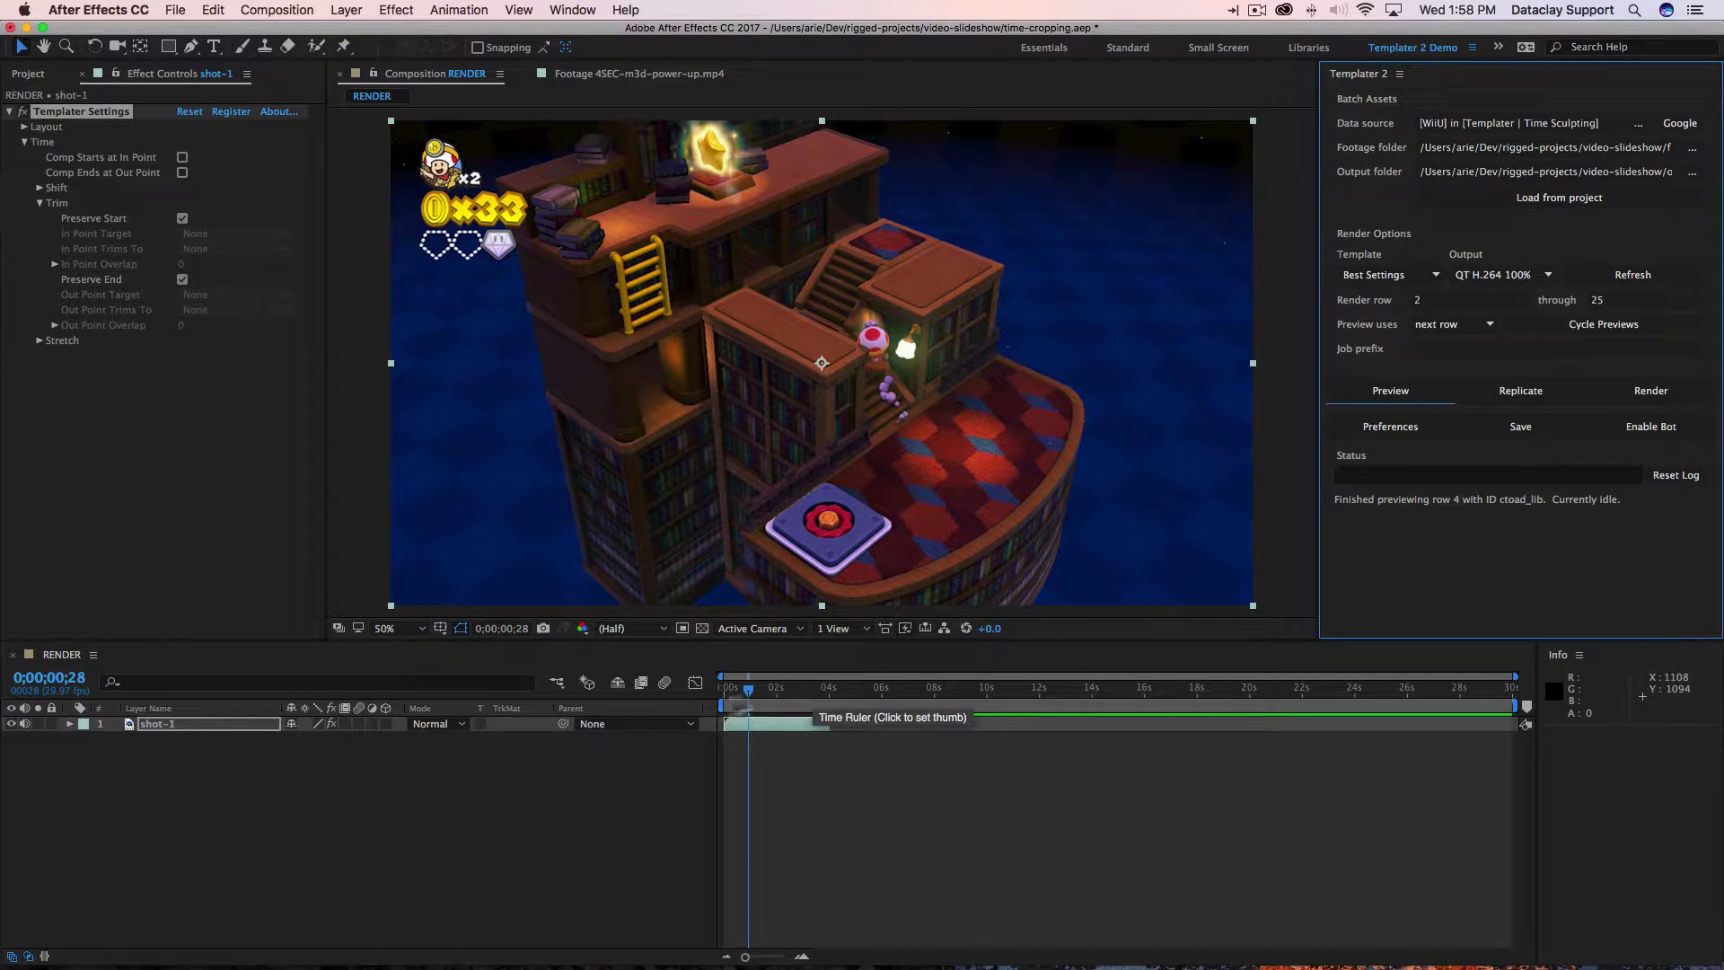
Step: Enable Comp Ends at Out Point for shot-1, preview the next data row and scrub to the composition's end
left_click(794, 725)
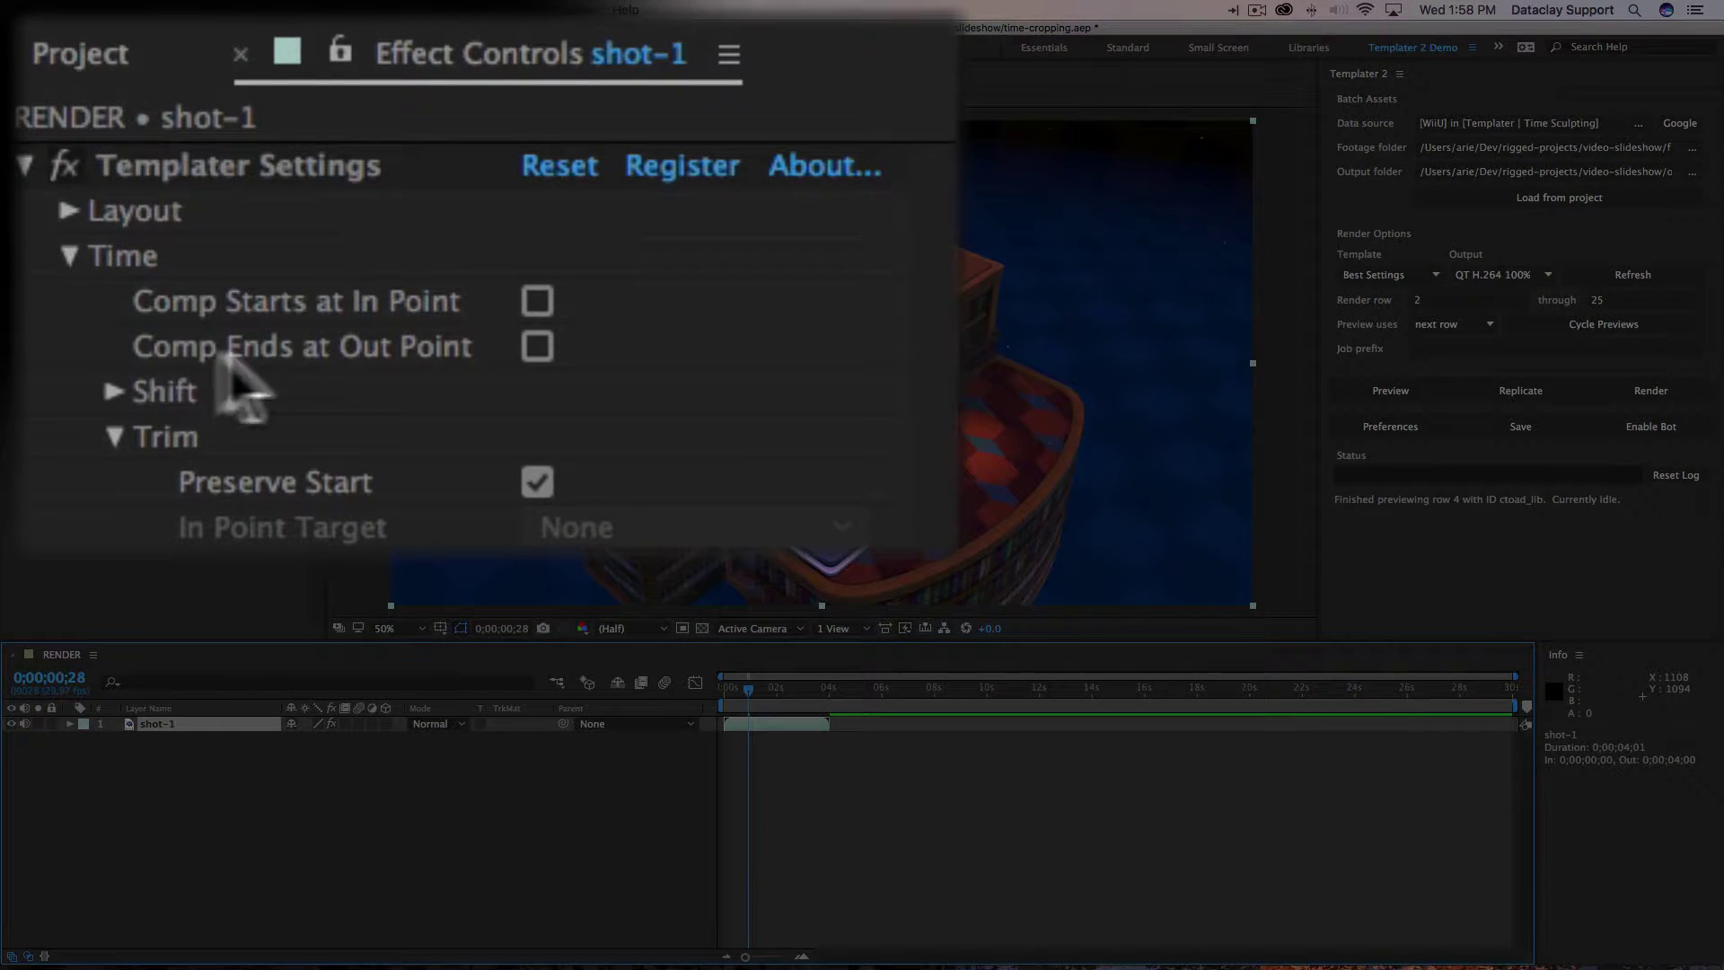
left_click(537, 347)
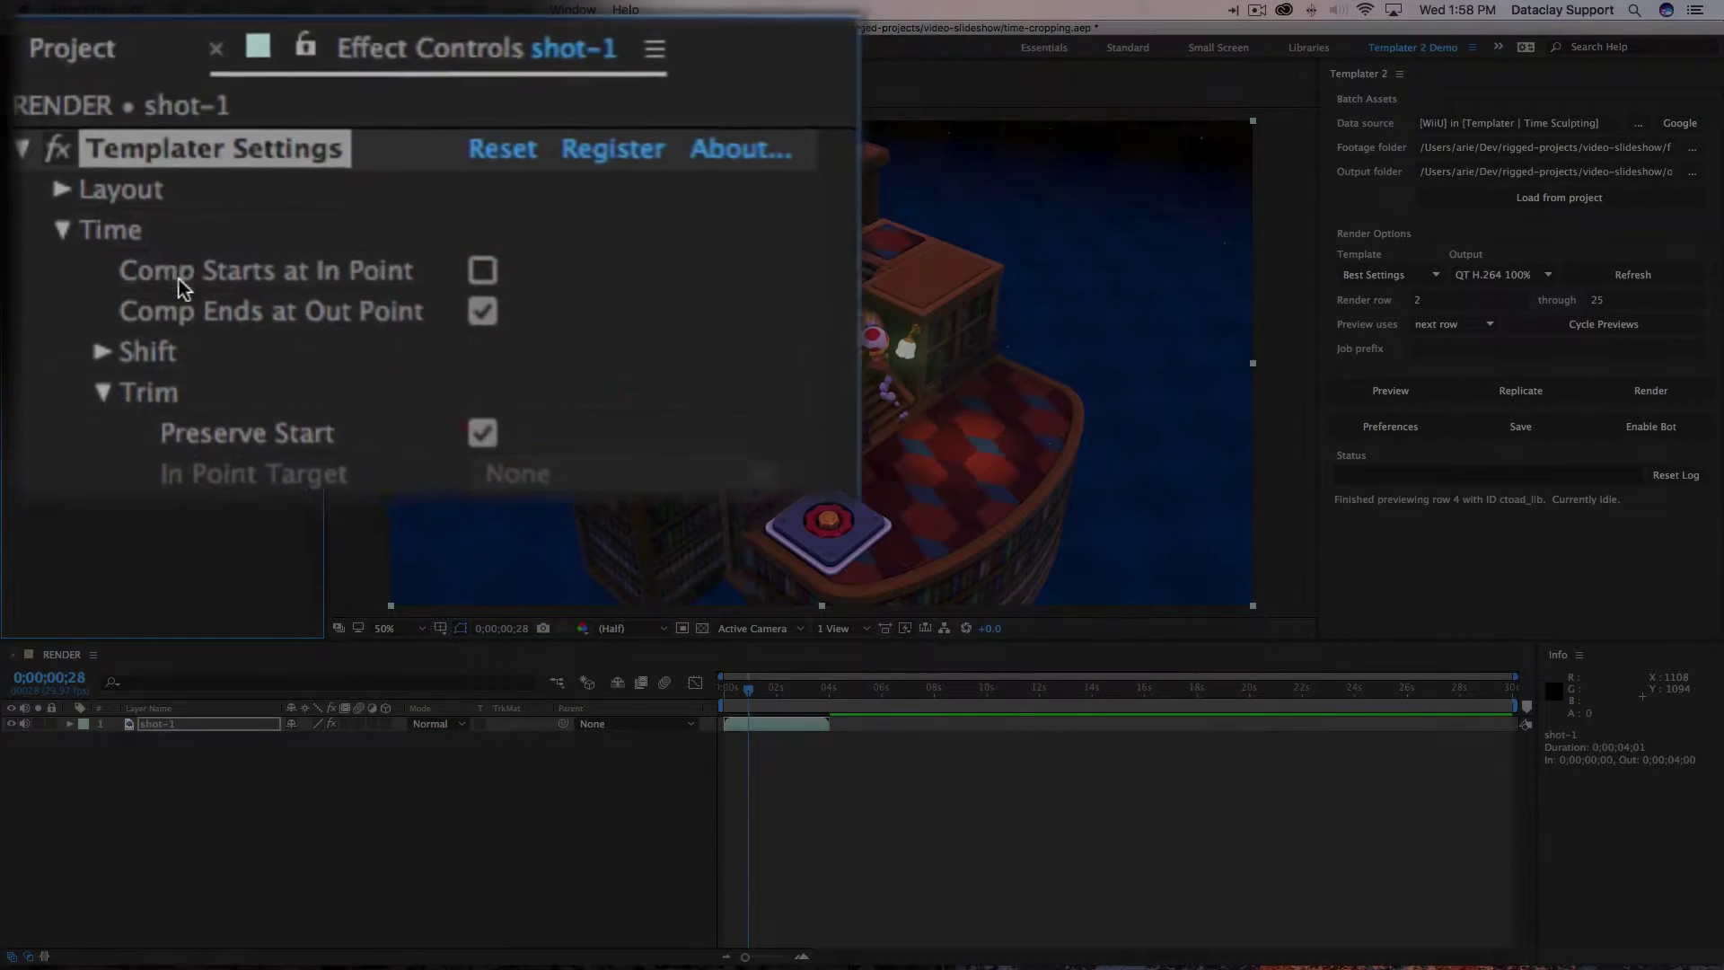
left_click(1378, 394)
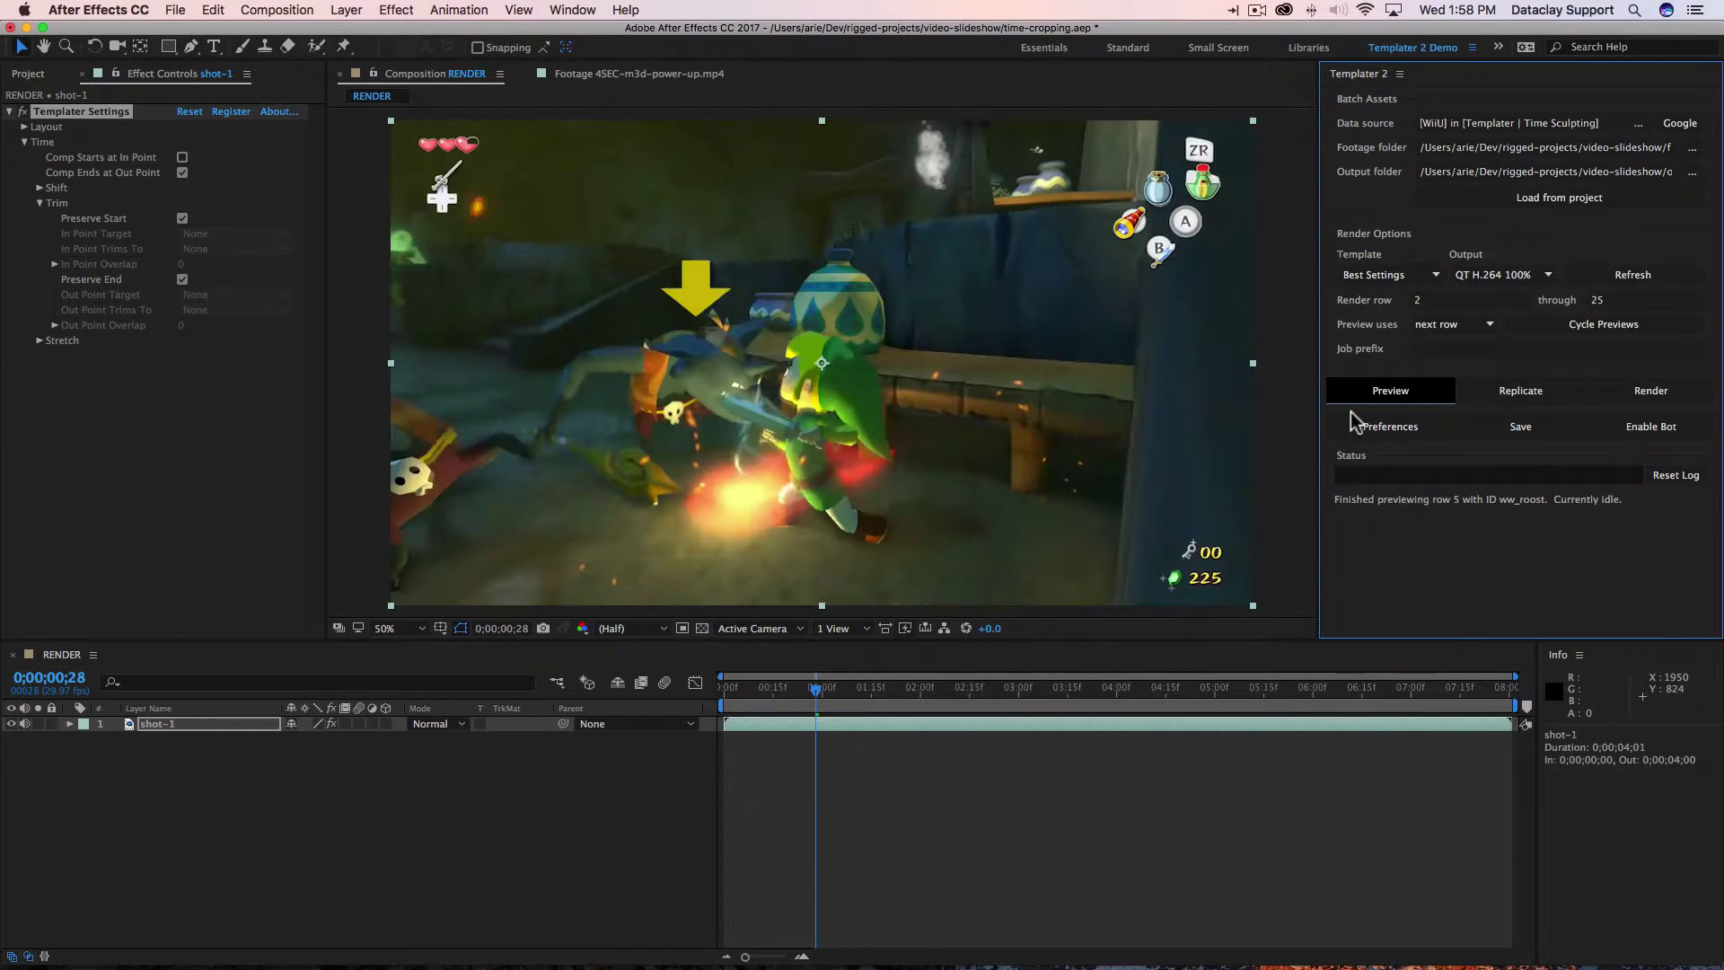
left_click_drag(1390, 694, 1561, 668)
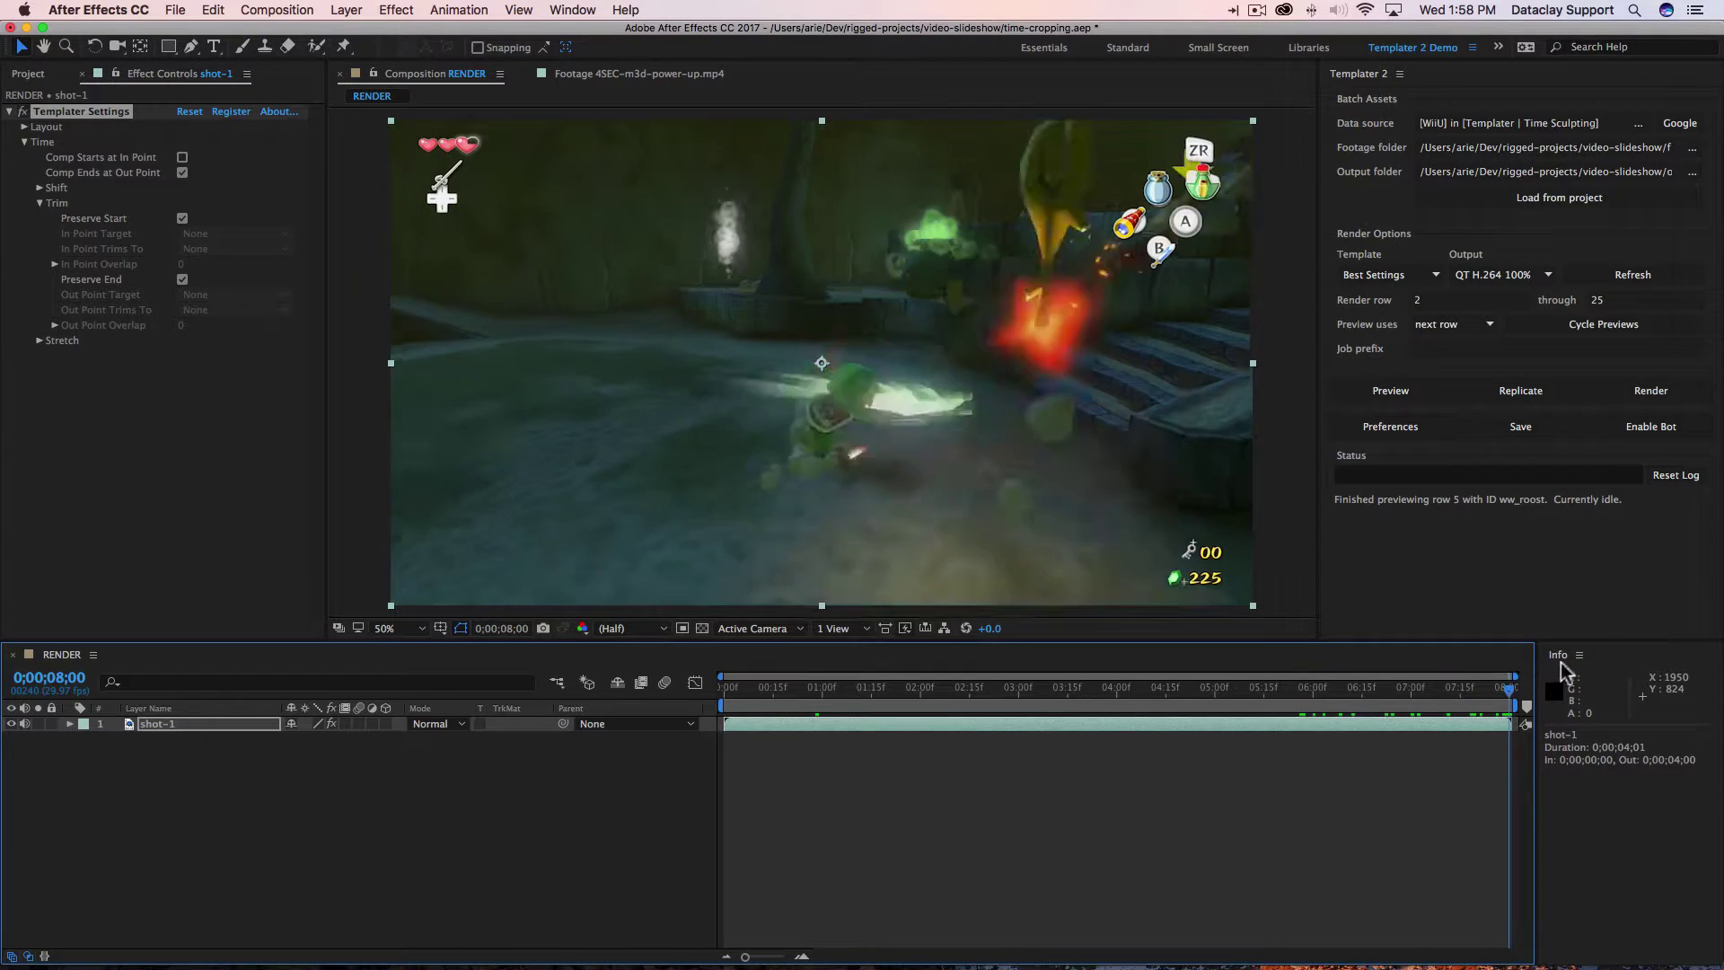
Step: Preview two more data rows and scrub near the composition's end after each to compare its length with shot-1
left_click(1390, 390)
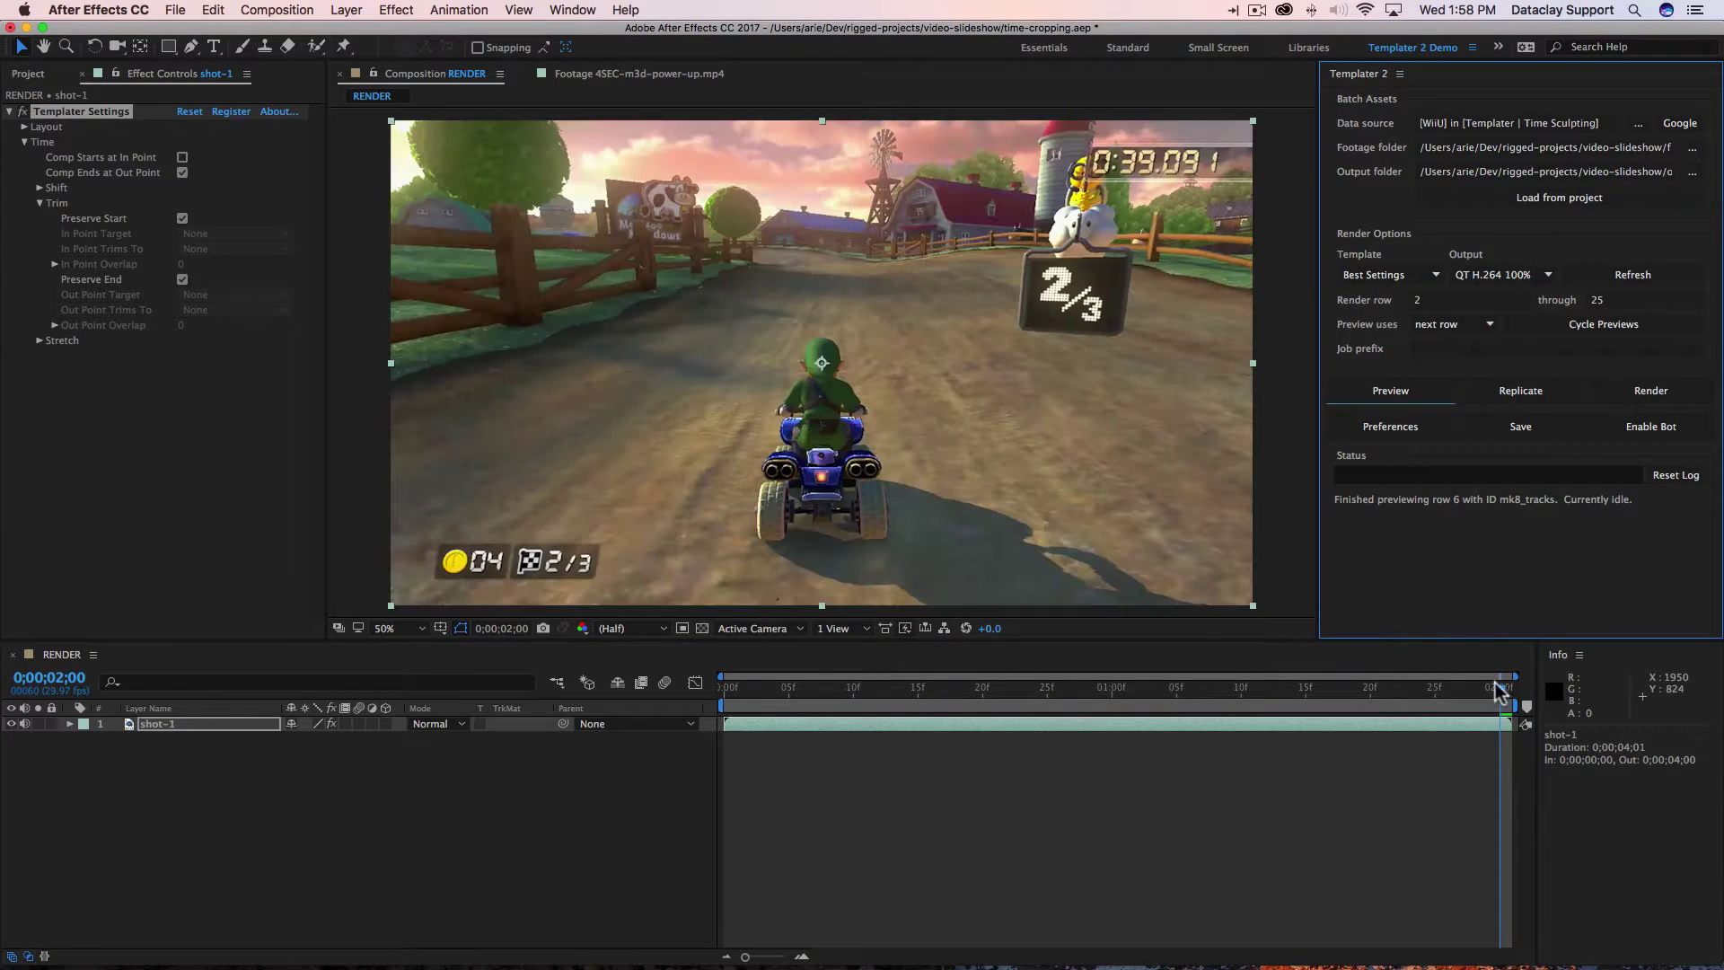
left_click(1533, 667)
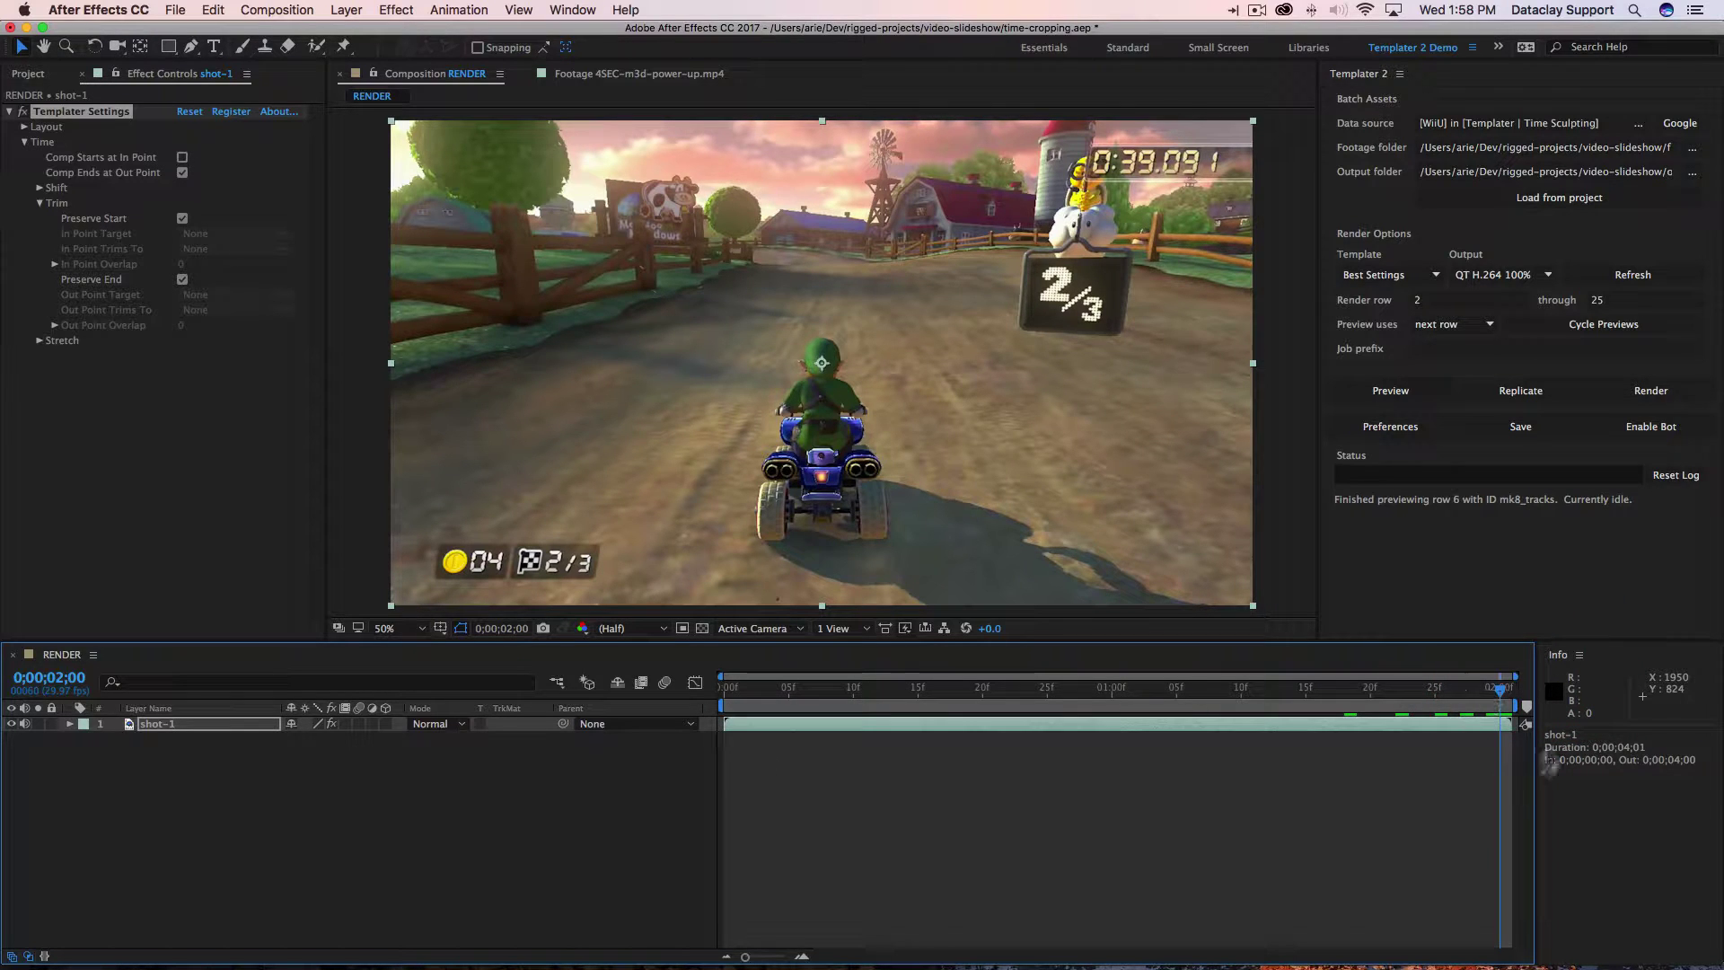
left_click(1422, 393)
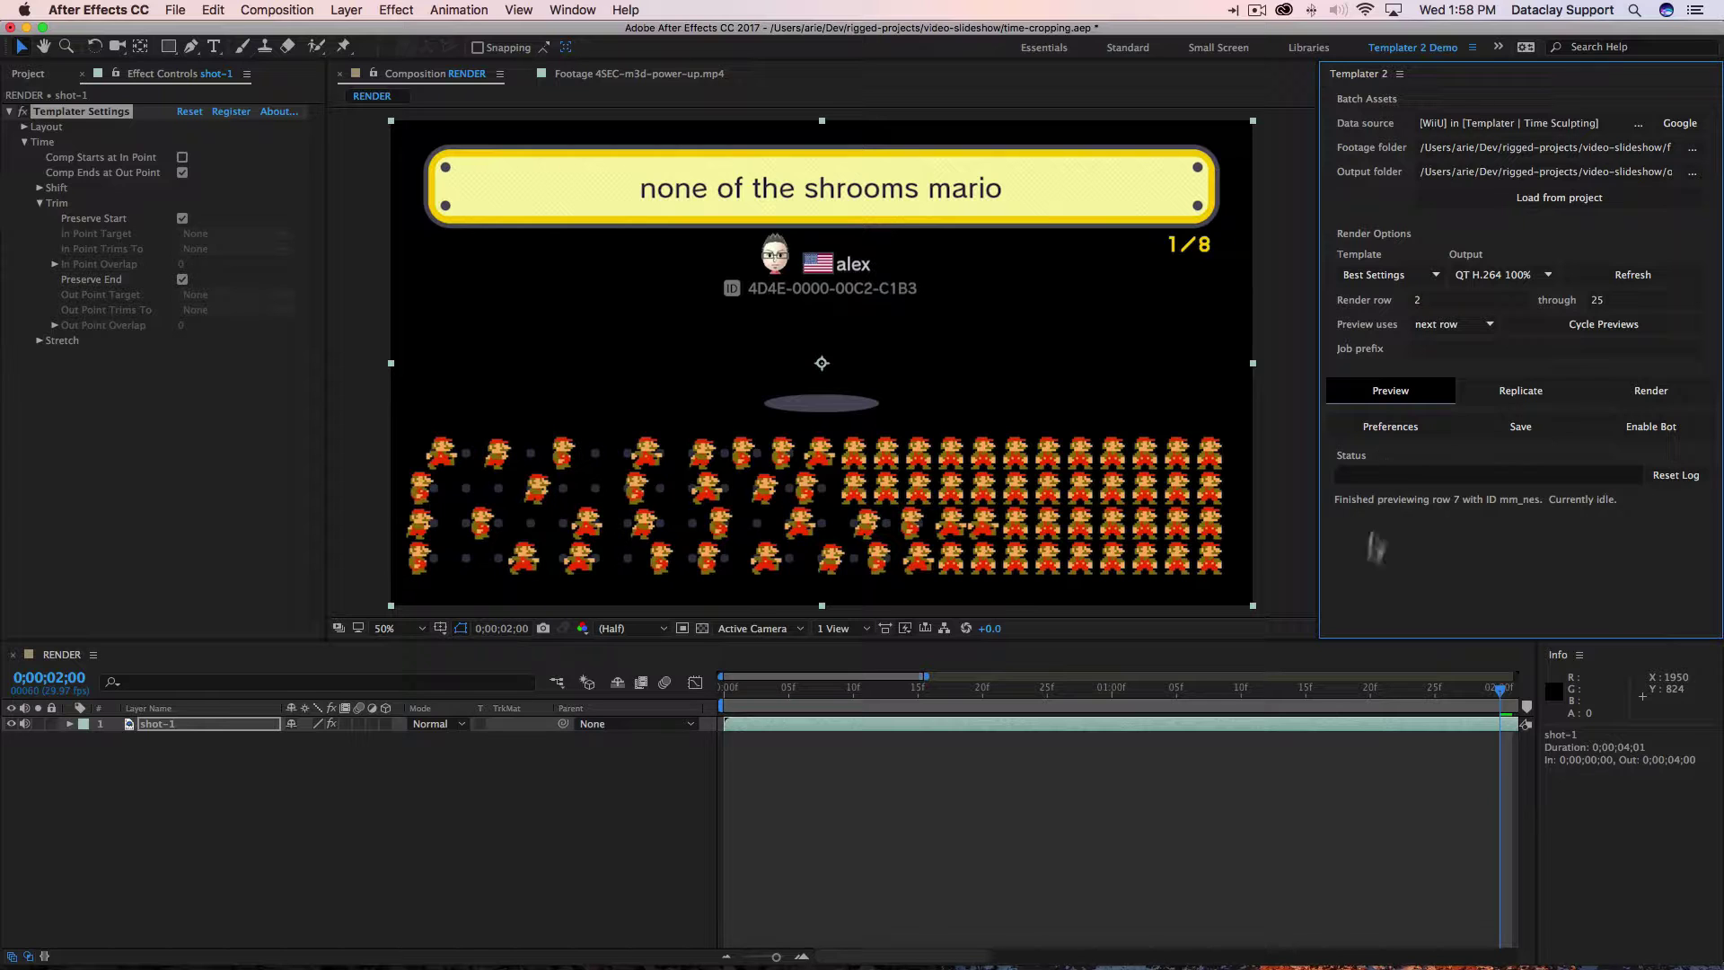
left_click(1462, 703)
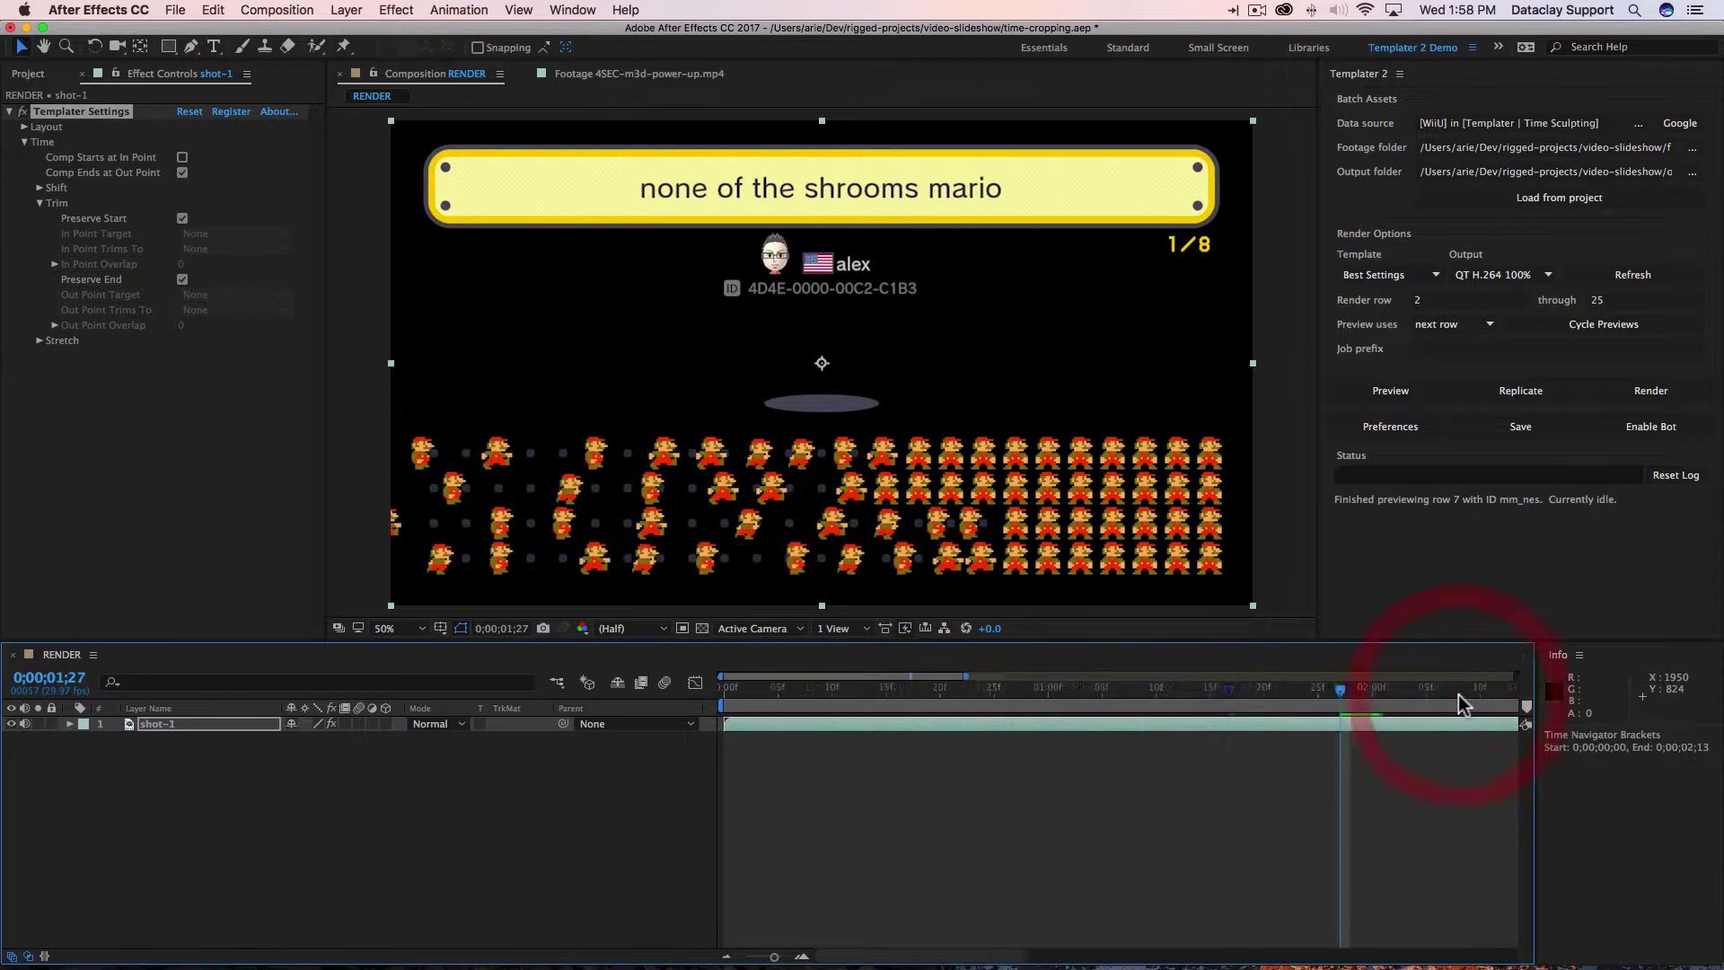
key("minus")
key("minus")
left_click_drag(1497, 692, 1339, 706)
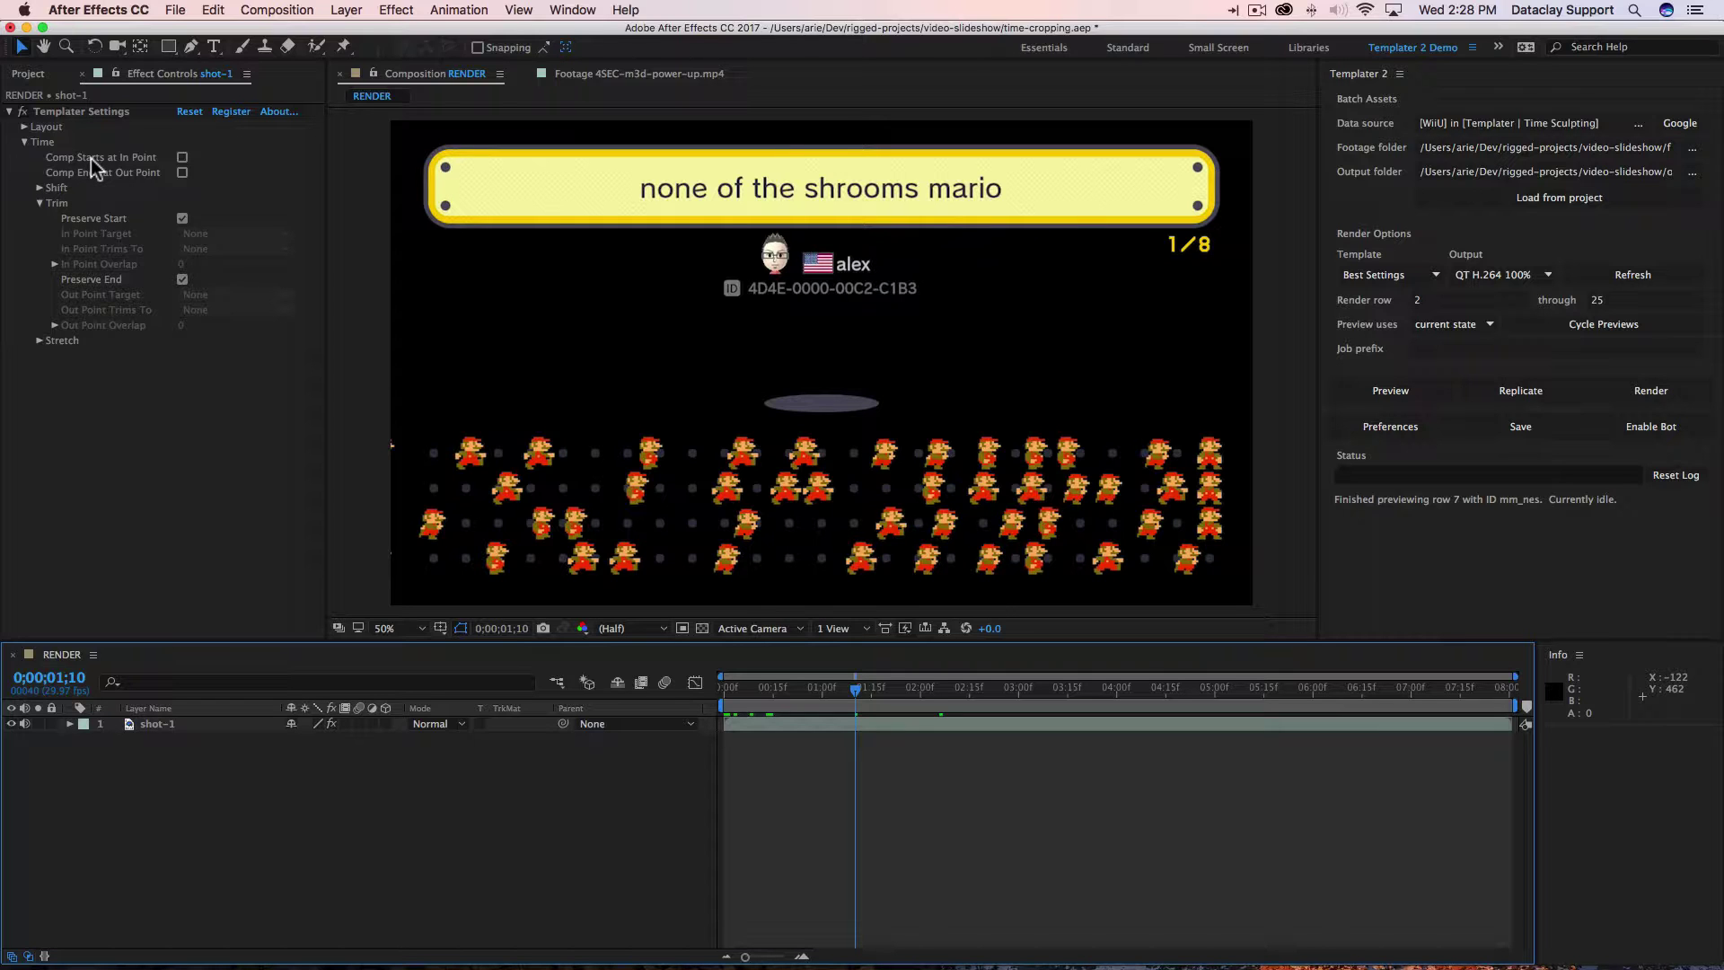
Step: Duplicate the shot-1 layer in the RENDER composition to produce a shot-2 layer
left_click(144, 723)
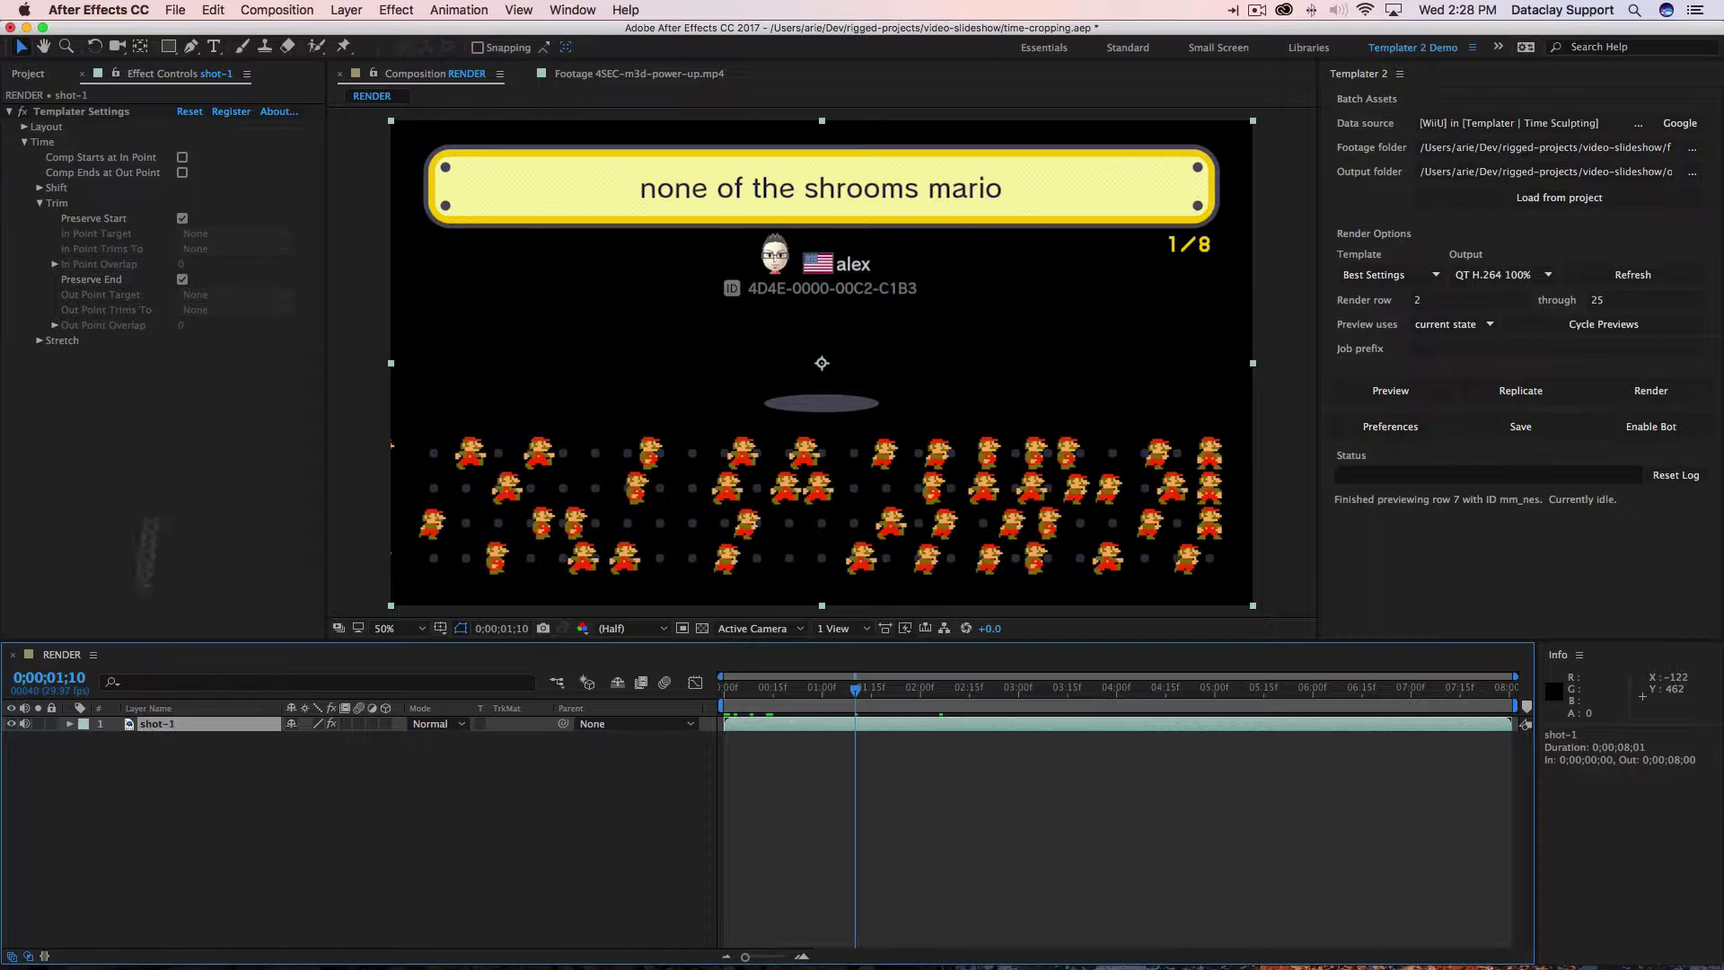
left_click(210, 9)
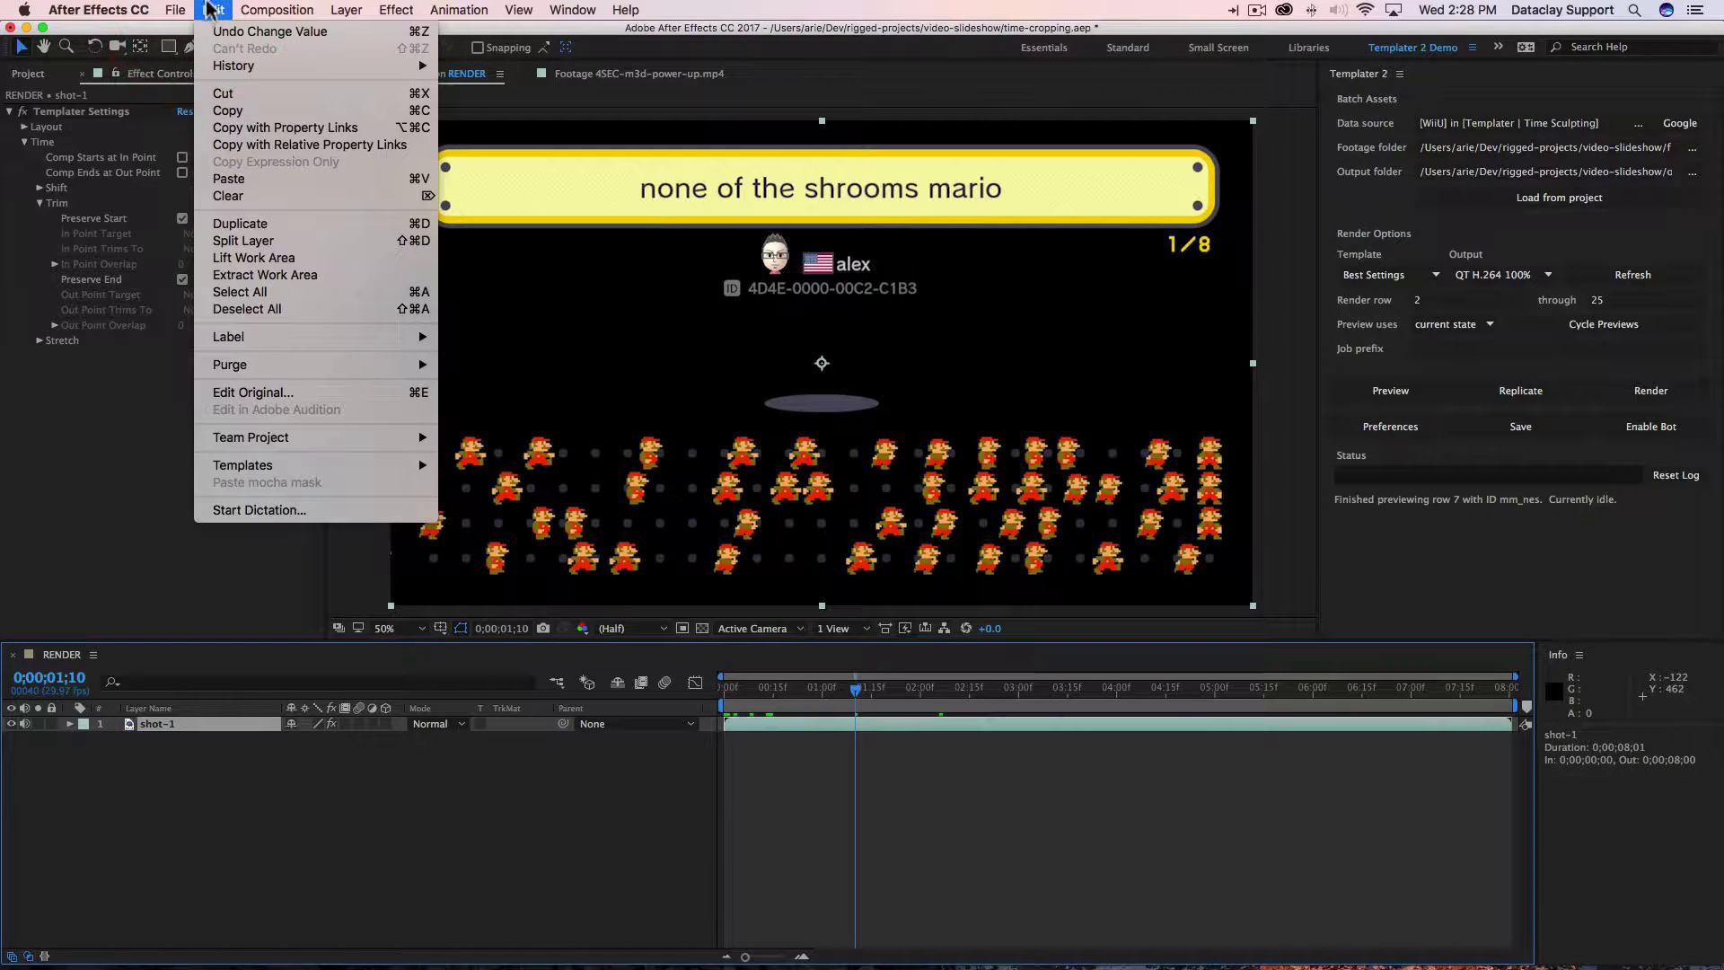
left_click(241, 223)
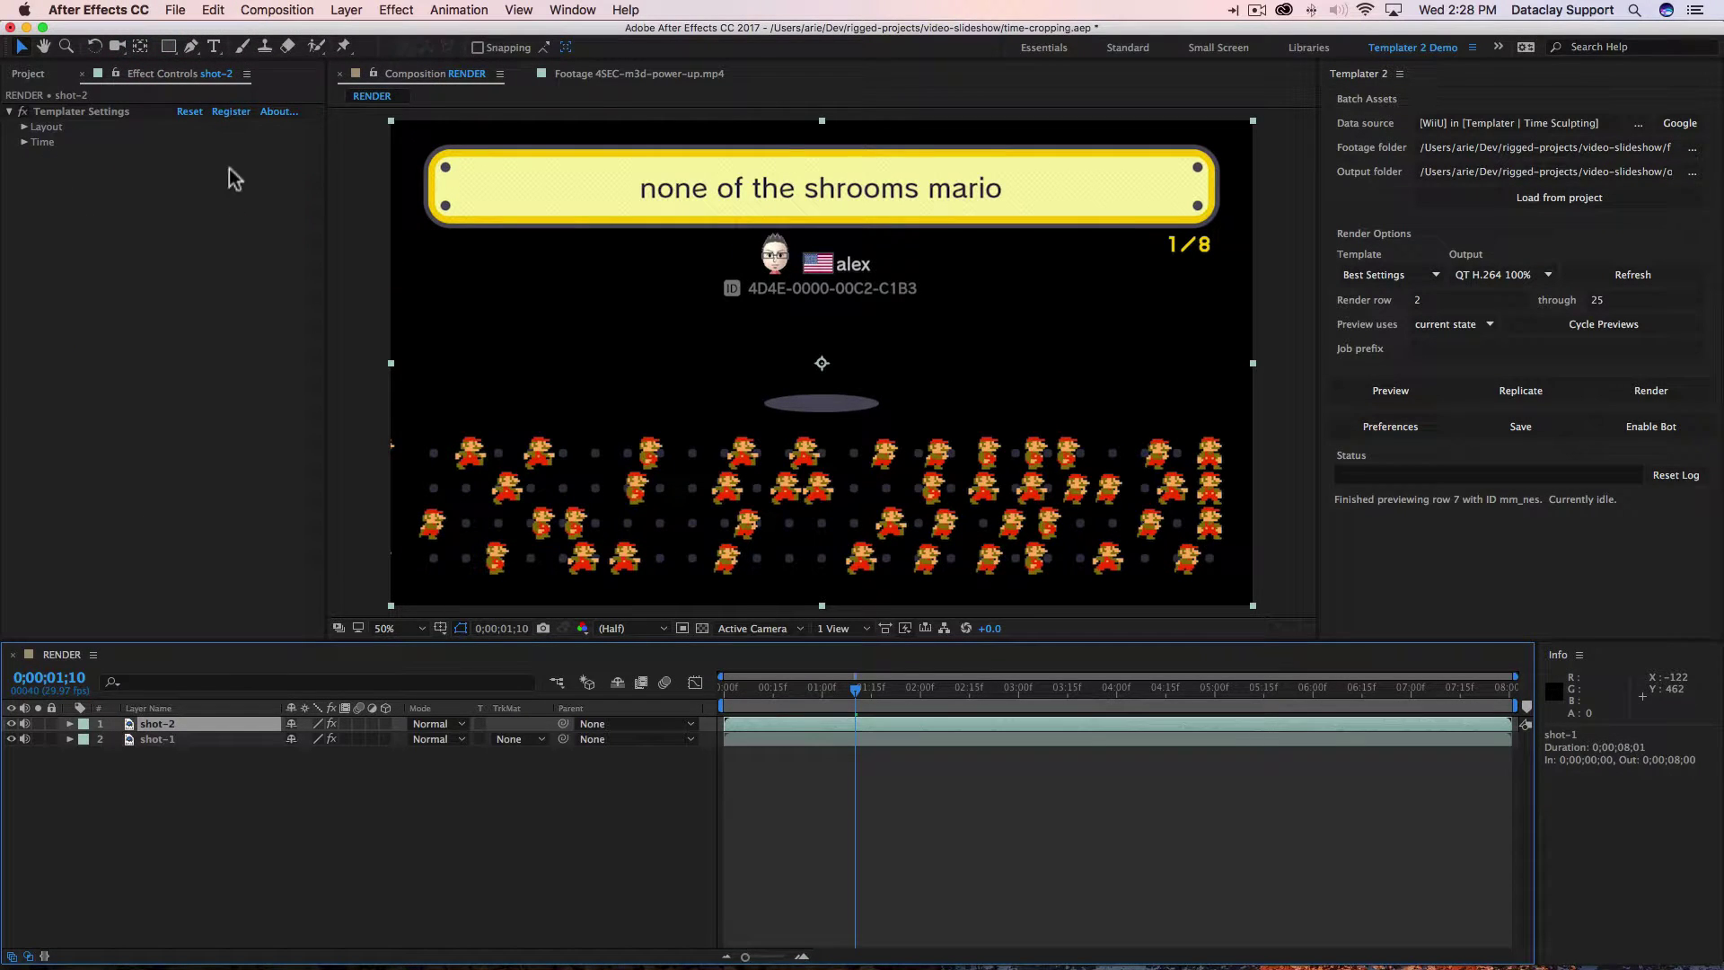
left_click(154, 779)
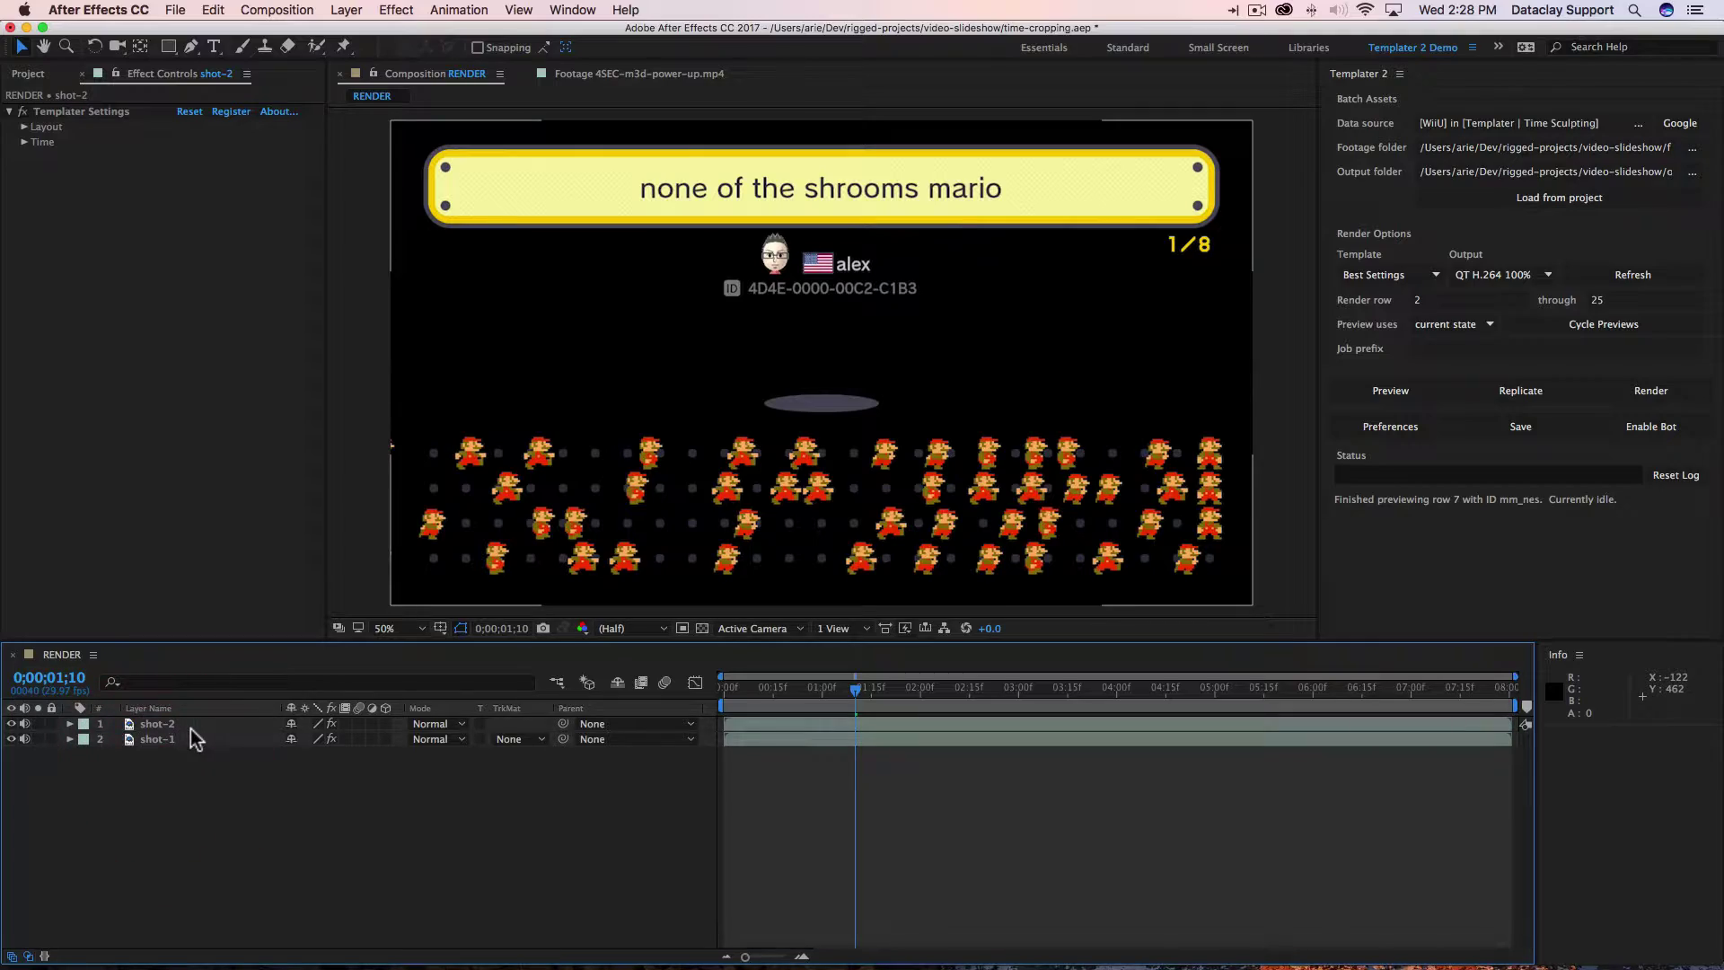
Step: Switch to the Templater | Time Sculpting spreadsheet, examine the shot-2 column, and return to After Effects
key("super+Tab")
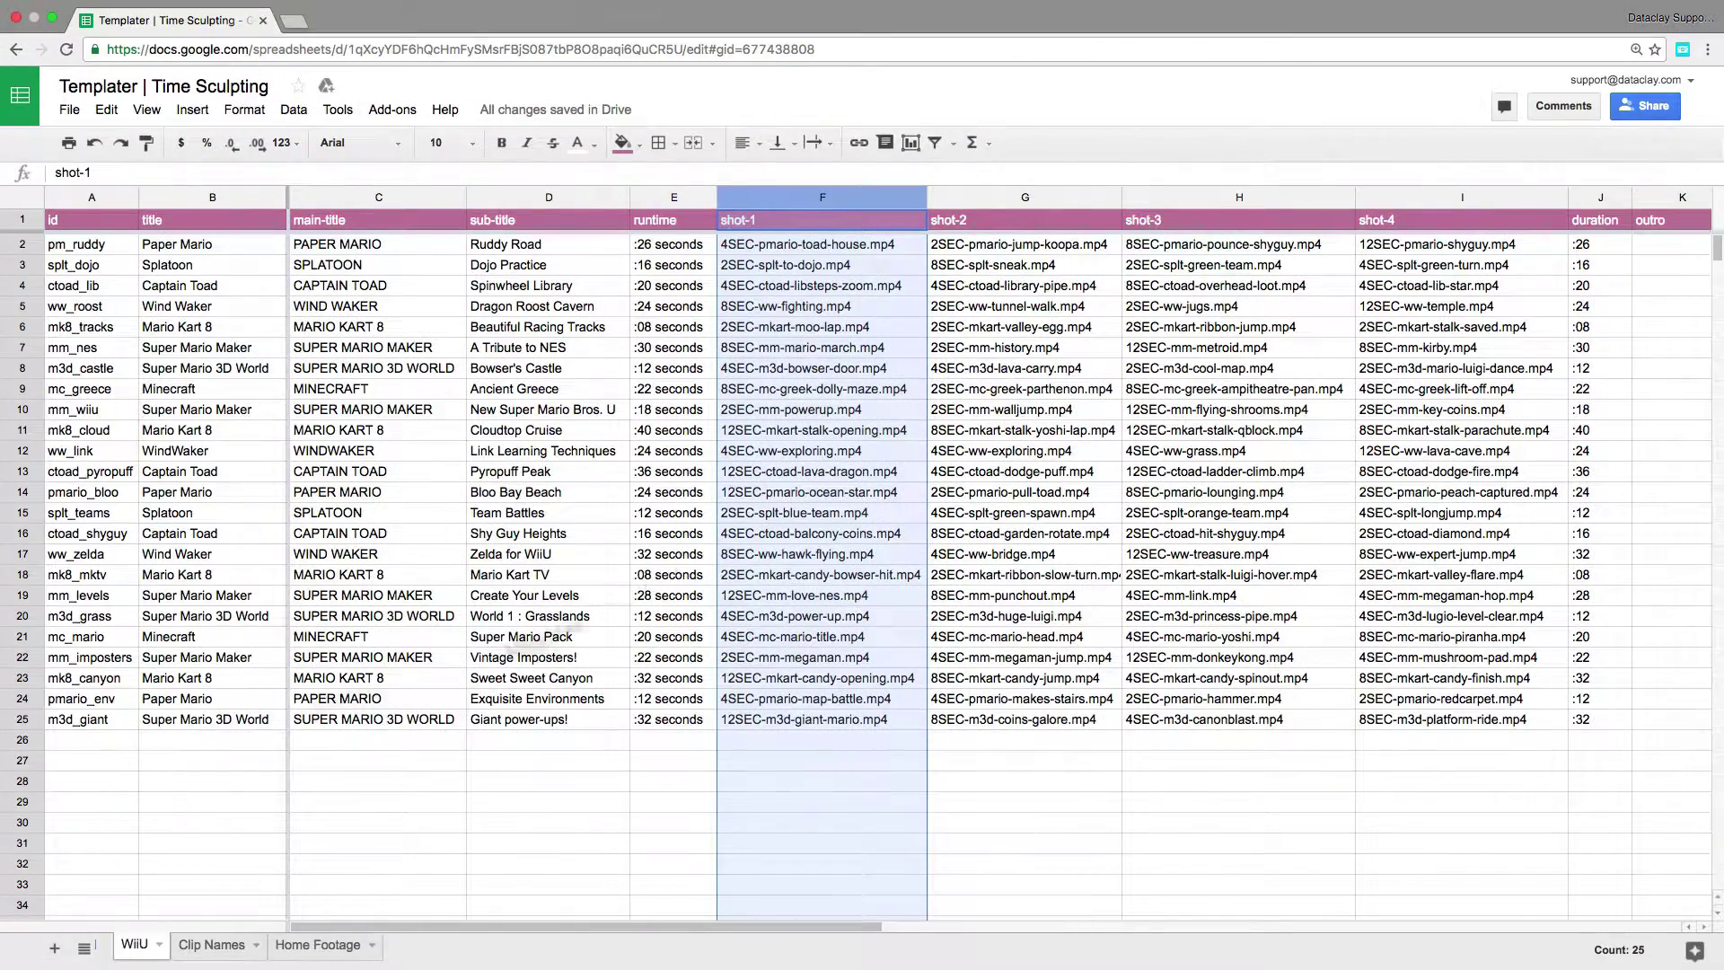
left_click(974, 199)
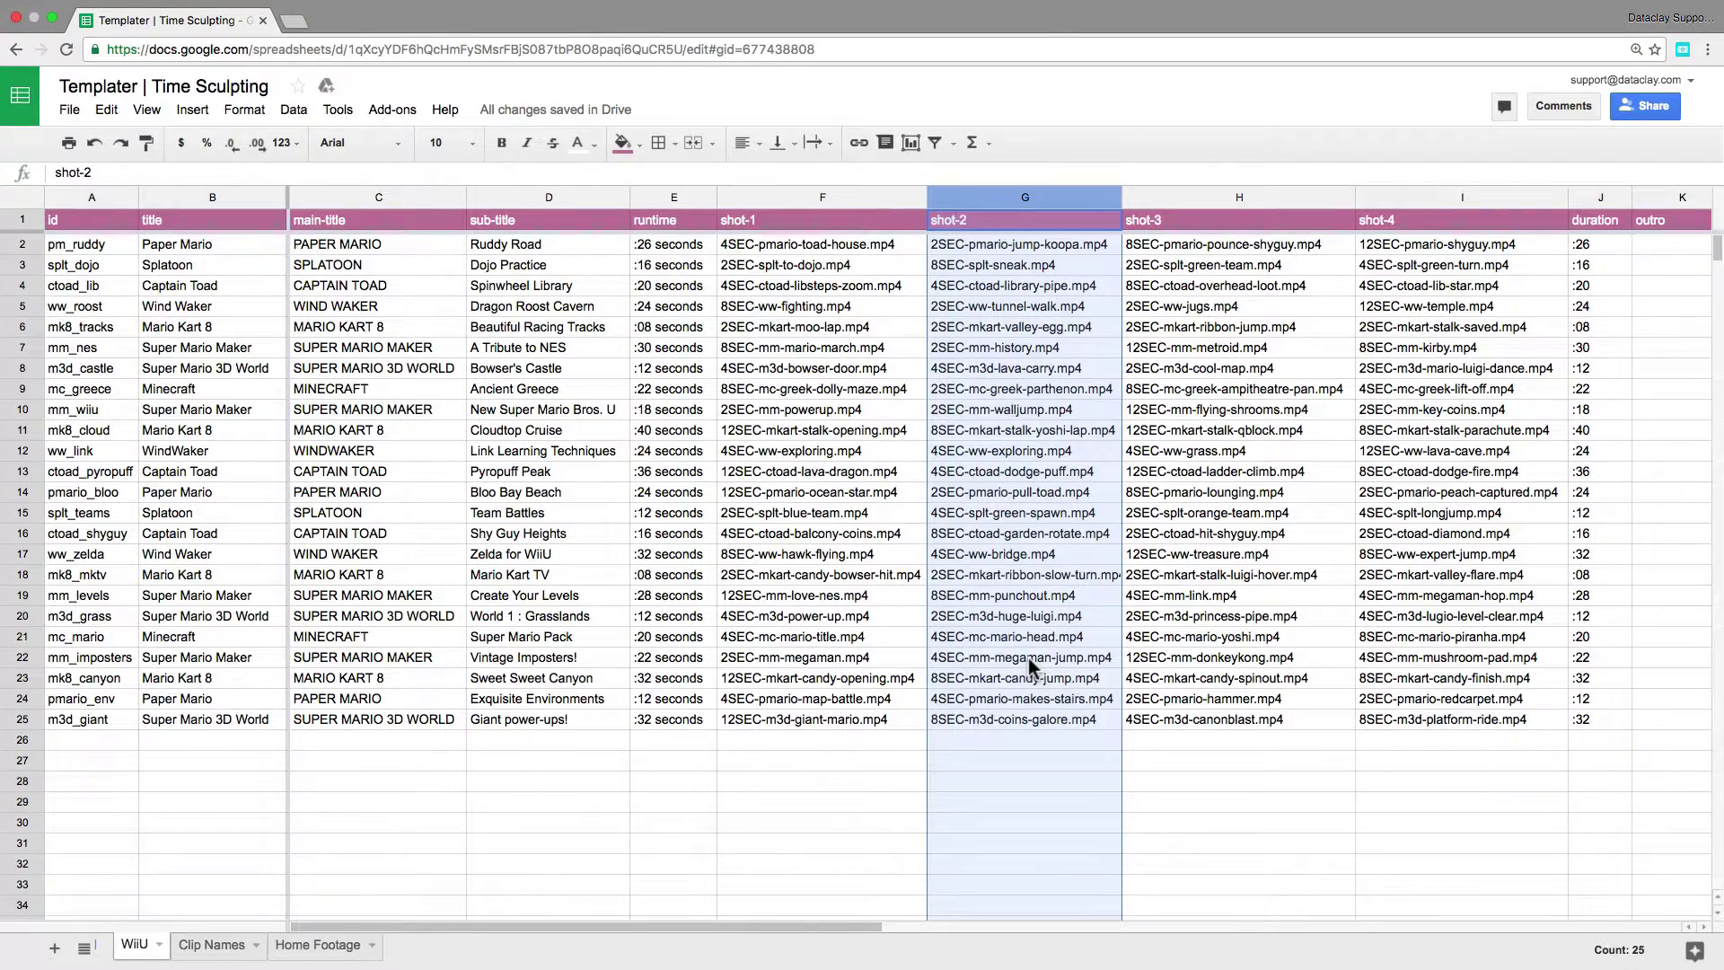
key("super+Tab")
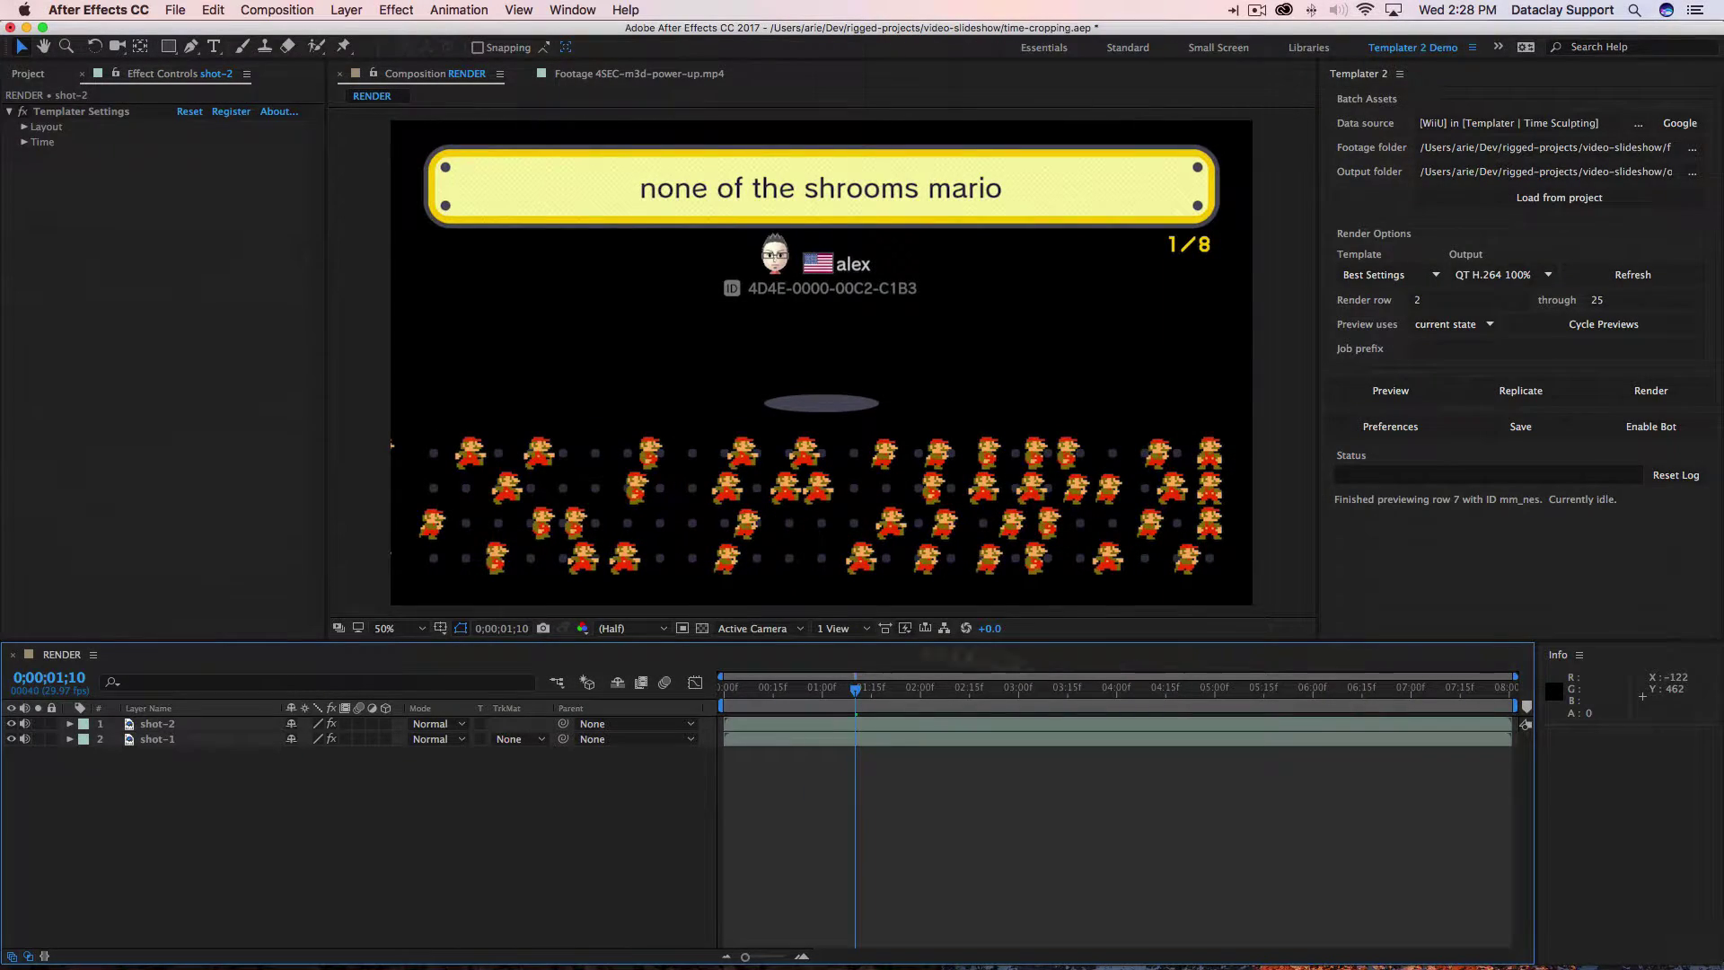
Step: In the Templater time settings, enable Comp Ends at Out Point for shot-2 and Comp Starts at In Point for shot-1
left_click(162, 729)
key("e")
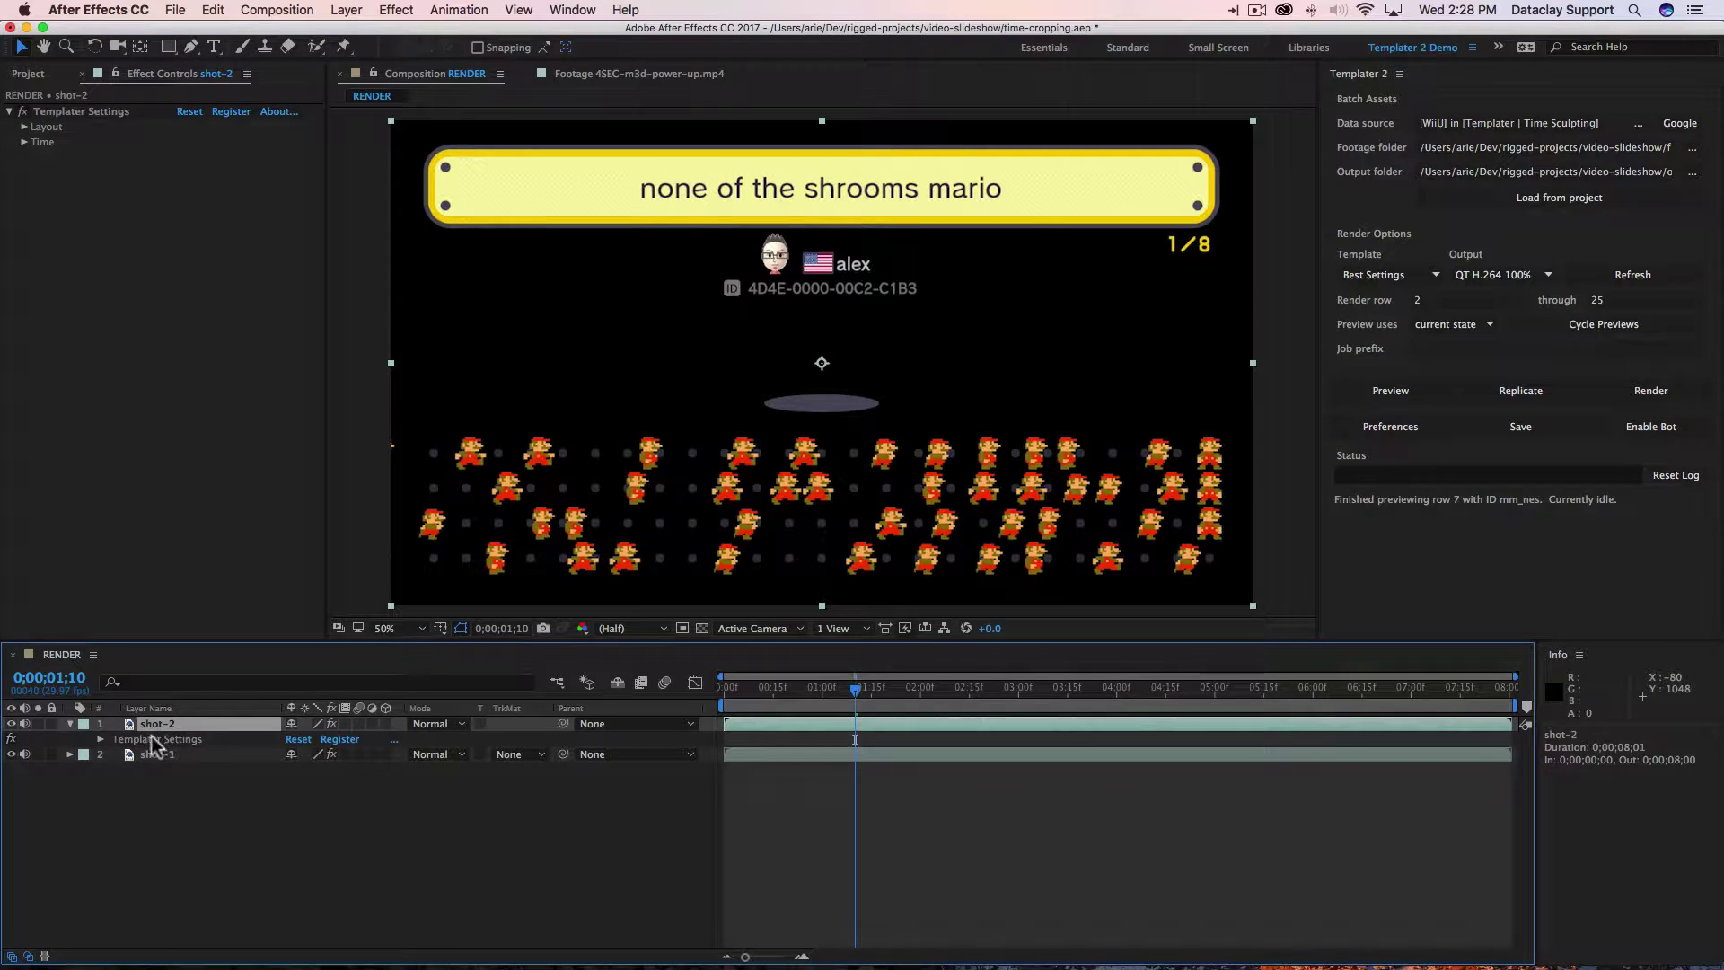
left_click(154, 739)
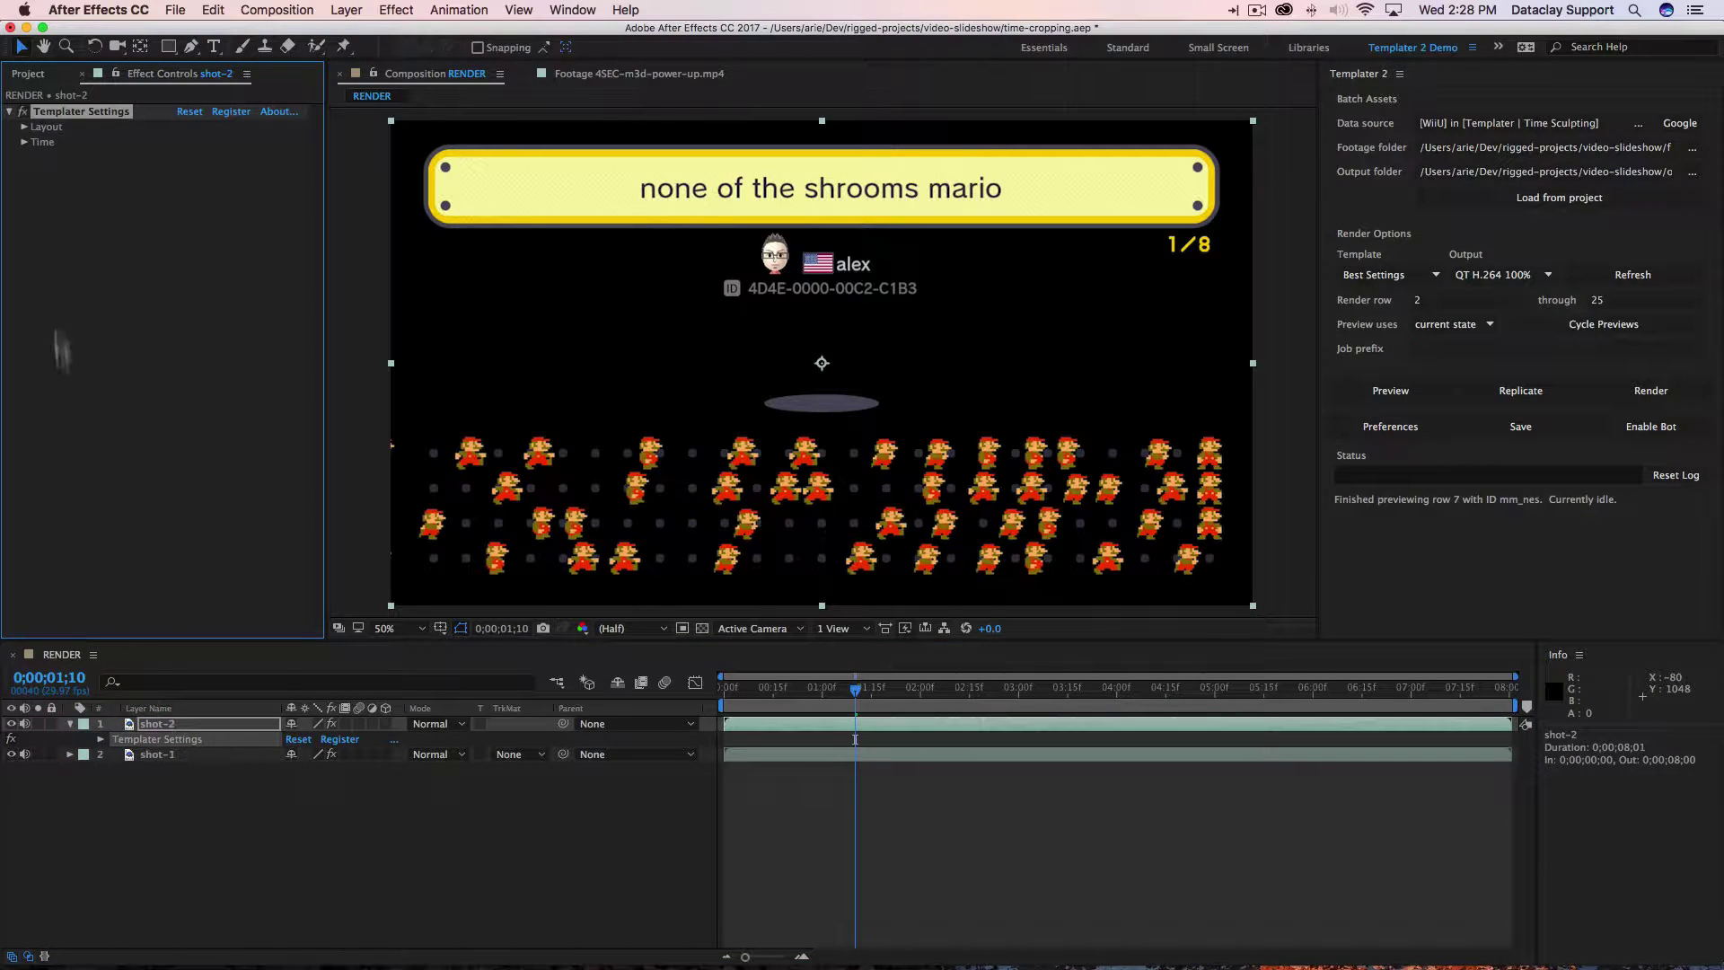
left_click(27, 142)
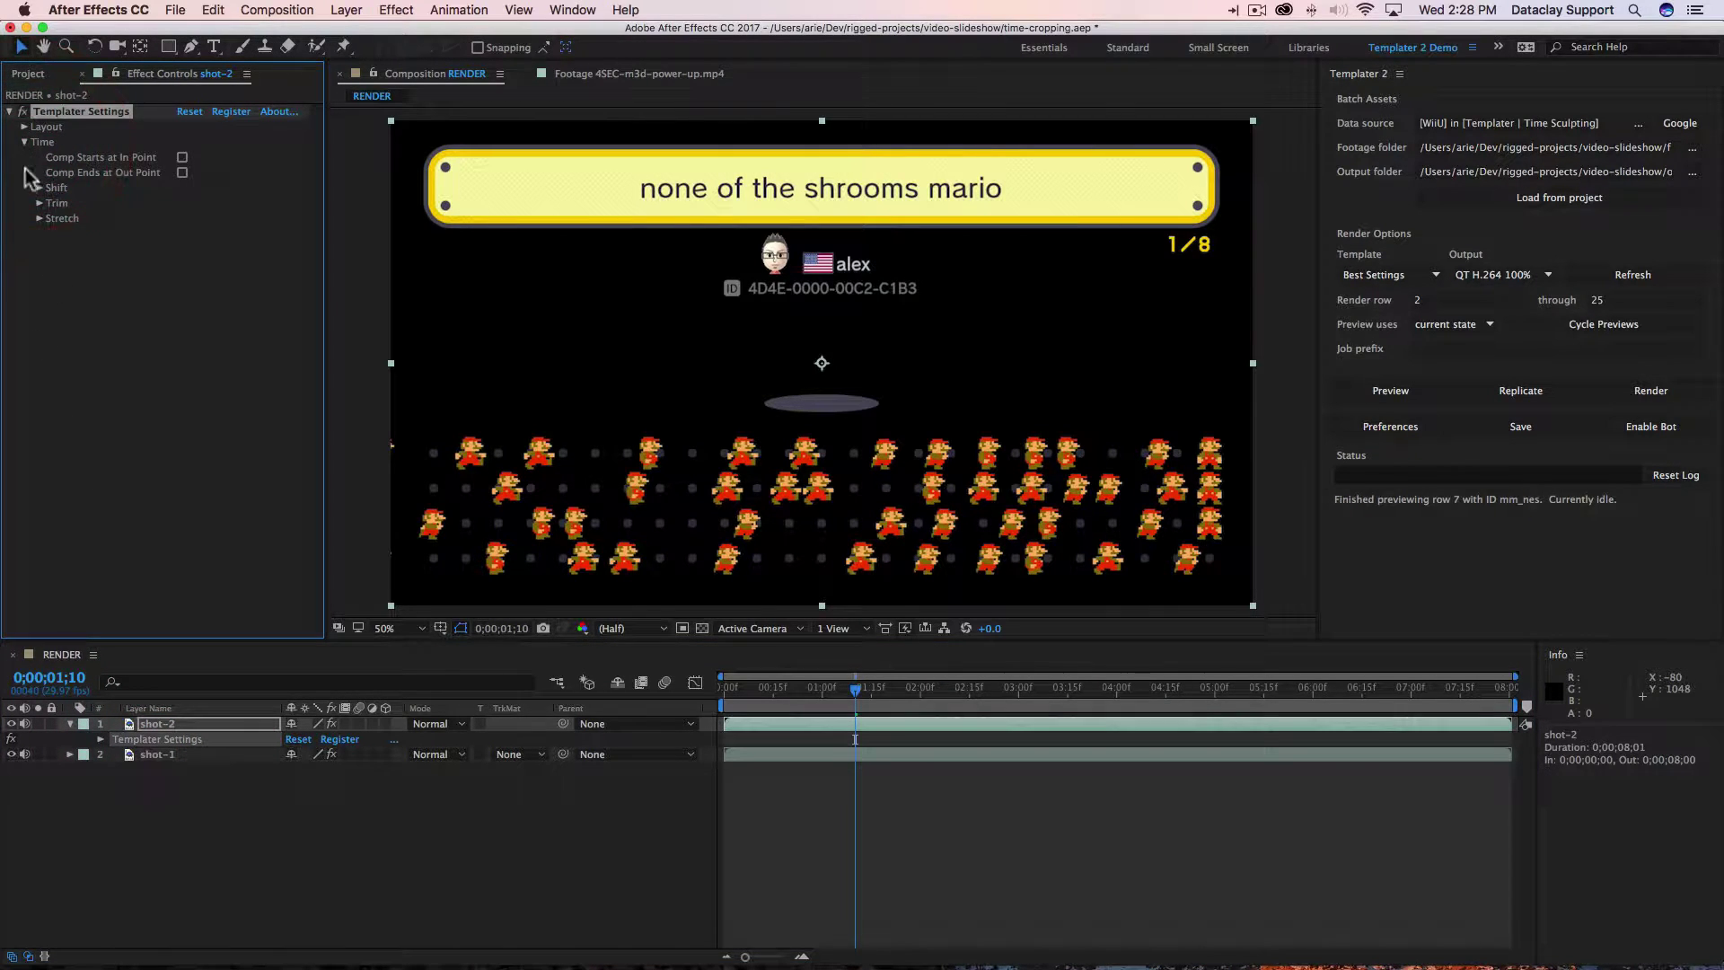
left_click(40, 204)
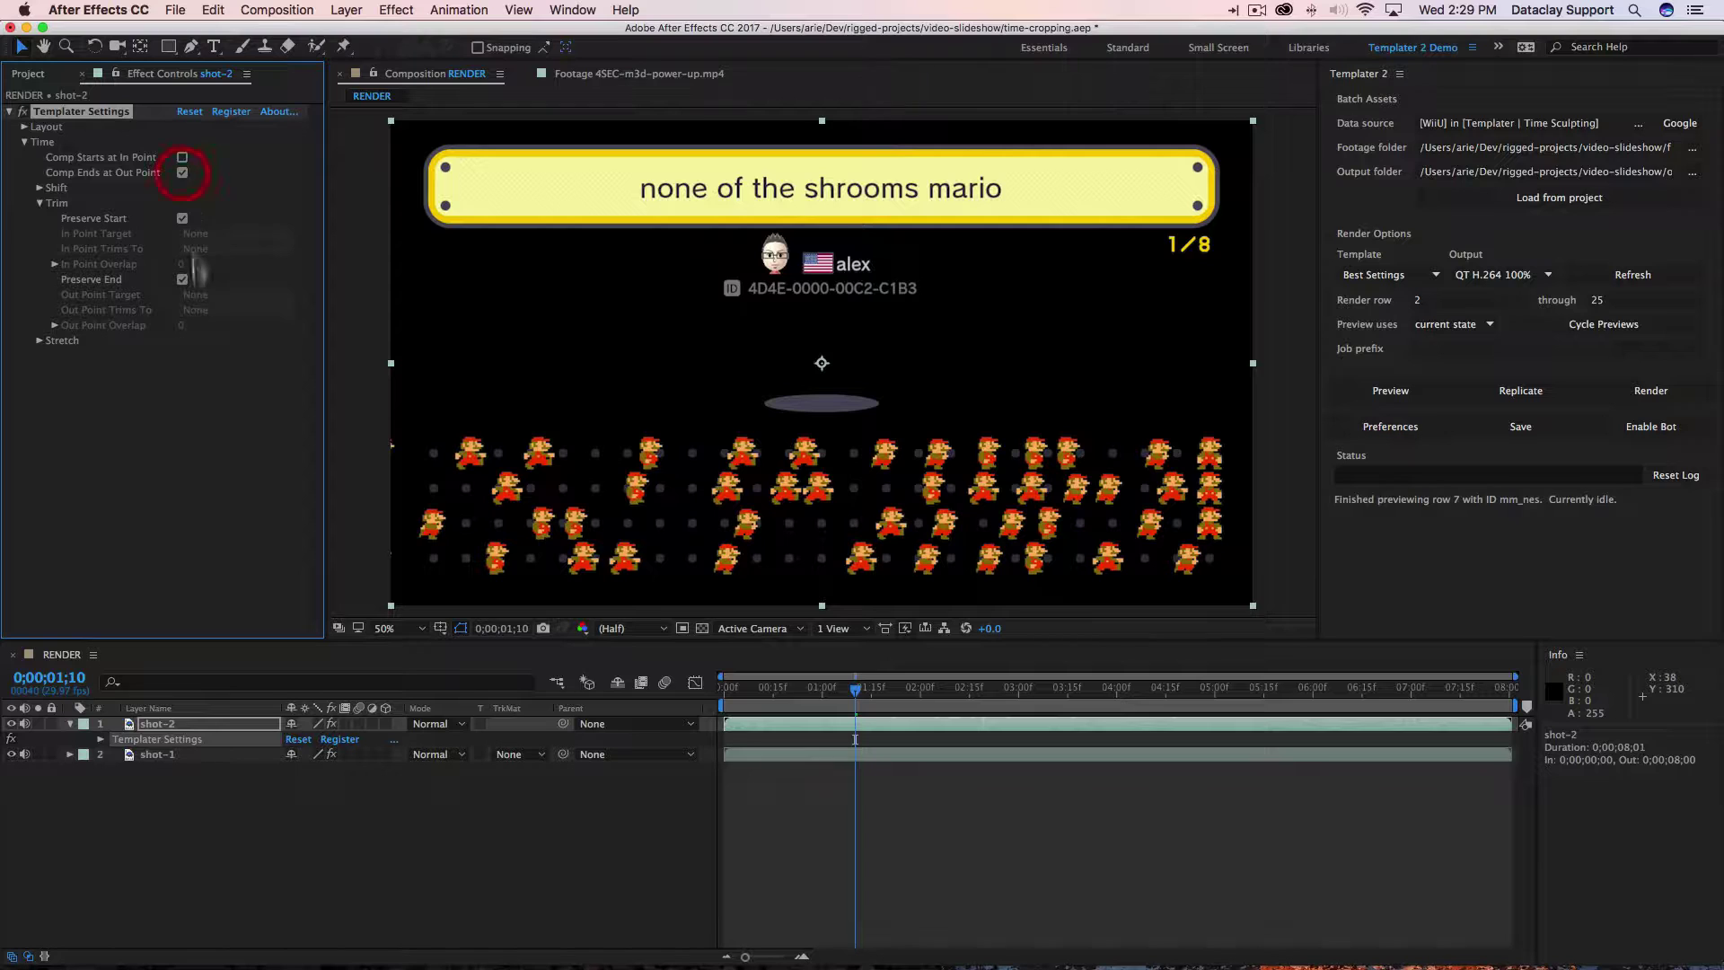
left_click(190, 756)
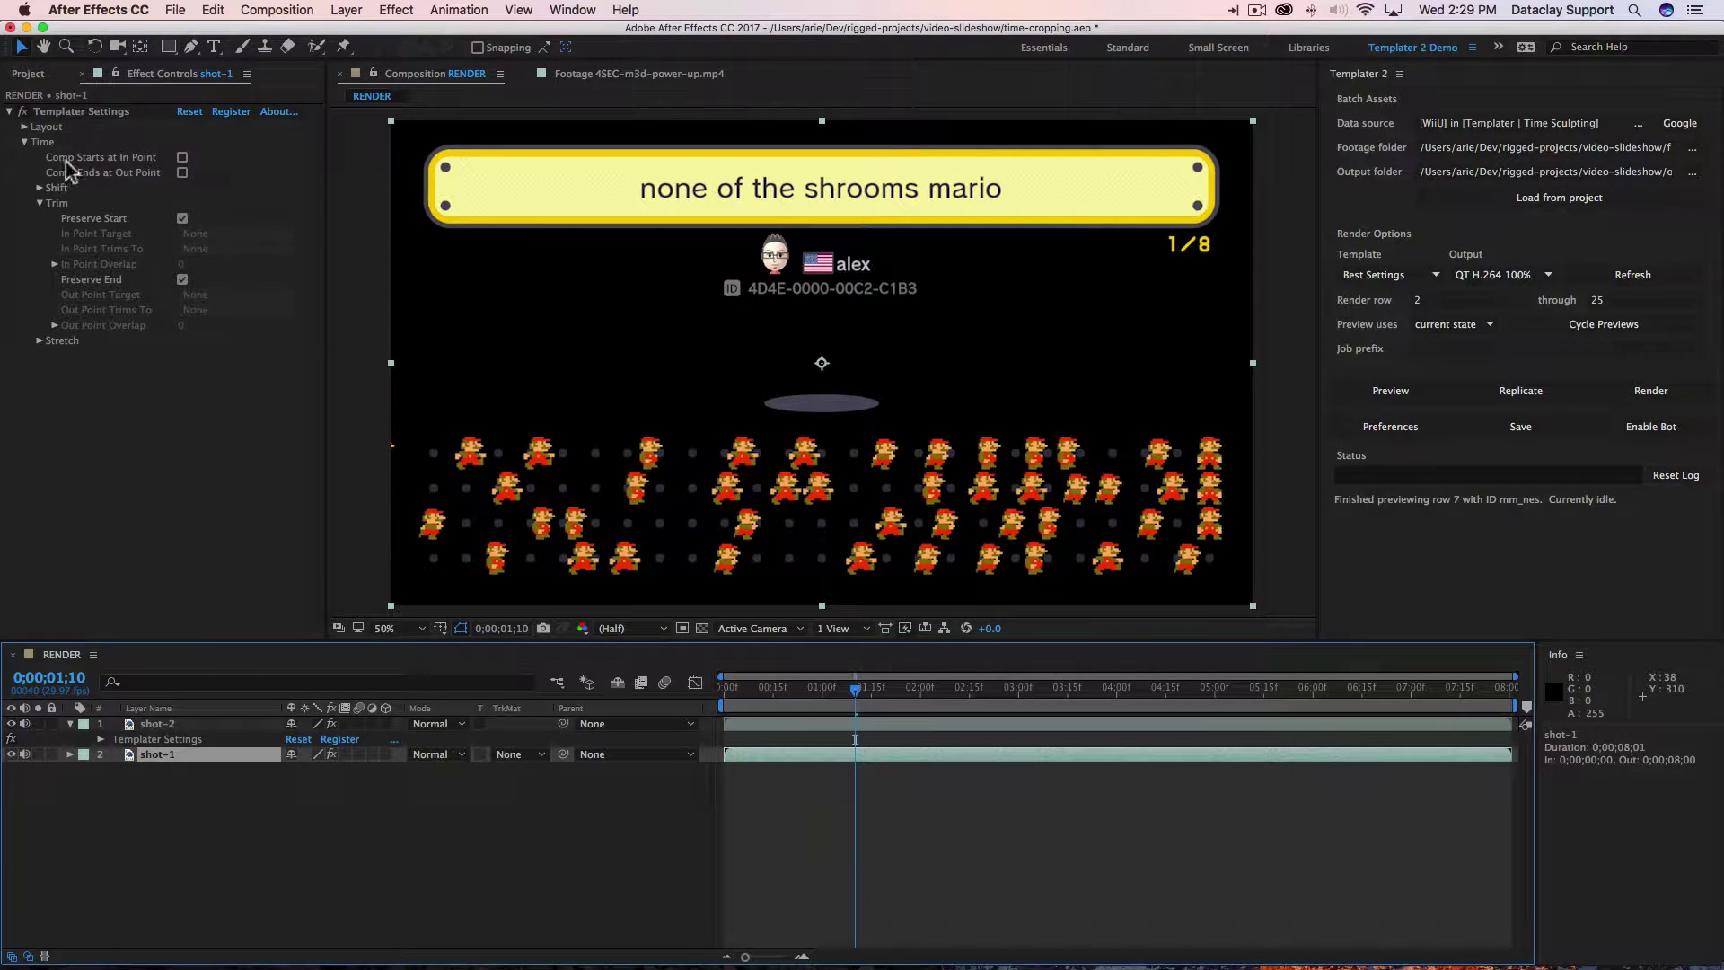
left_click(184, 158)
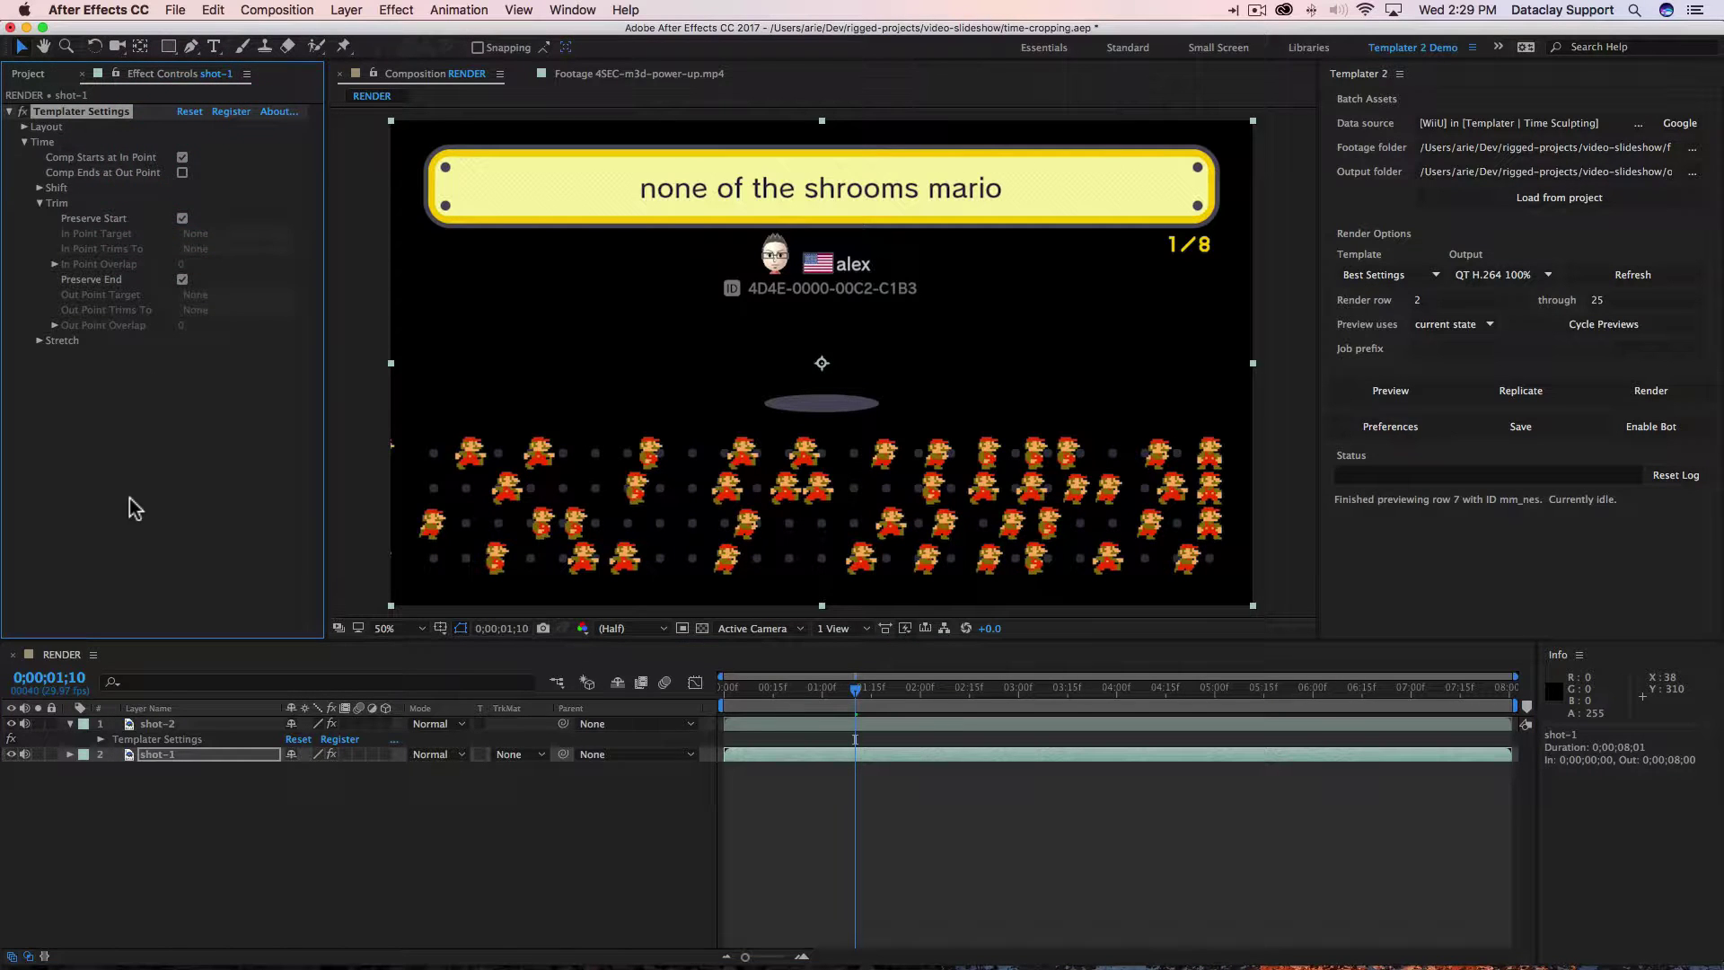
Step: Try sliding shot-2 to begin where shot-1 ends, and return it to the composition's start
left_click(171, 723)
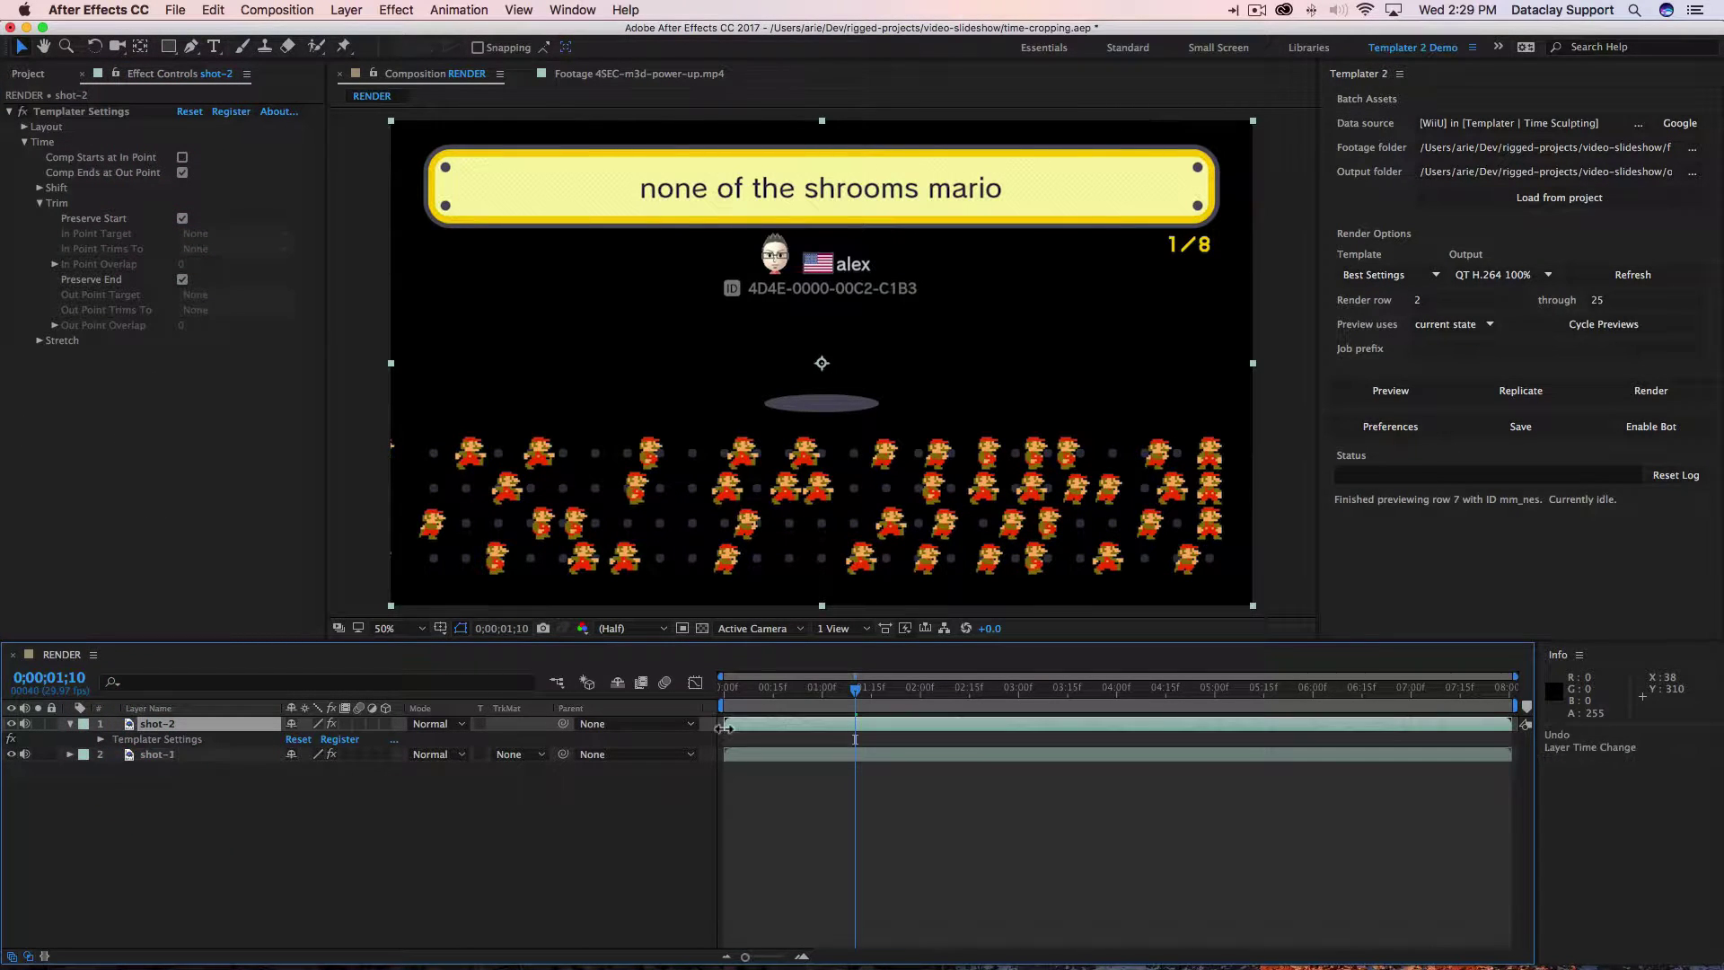
left_click_drag(752, 724, 1706, 724)
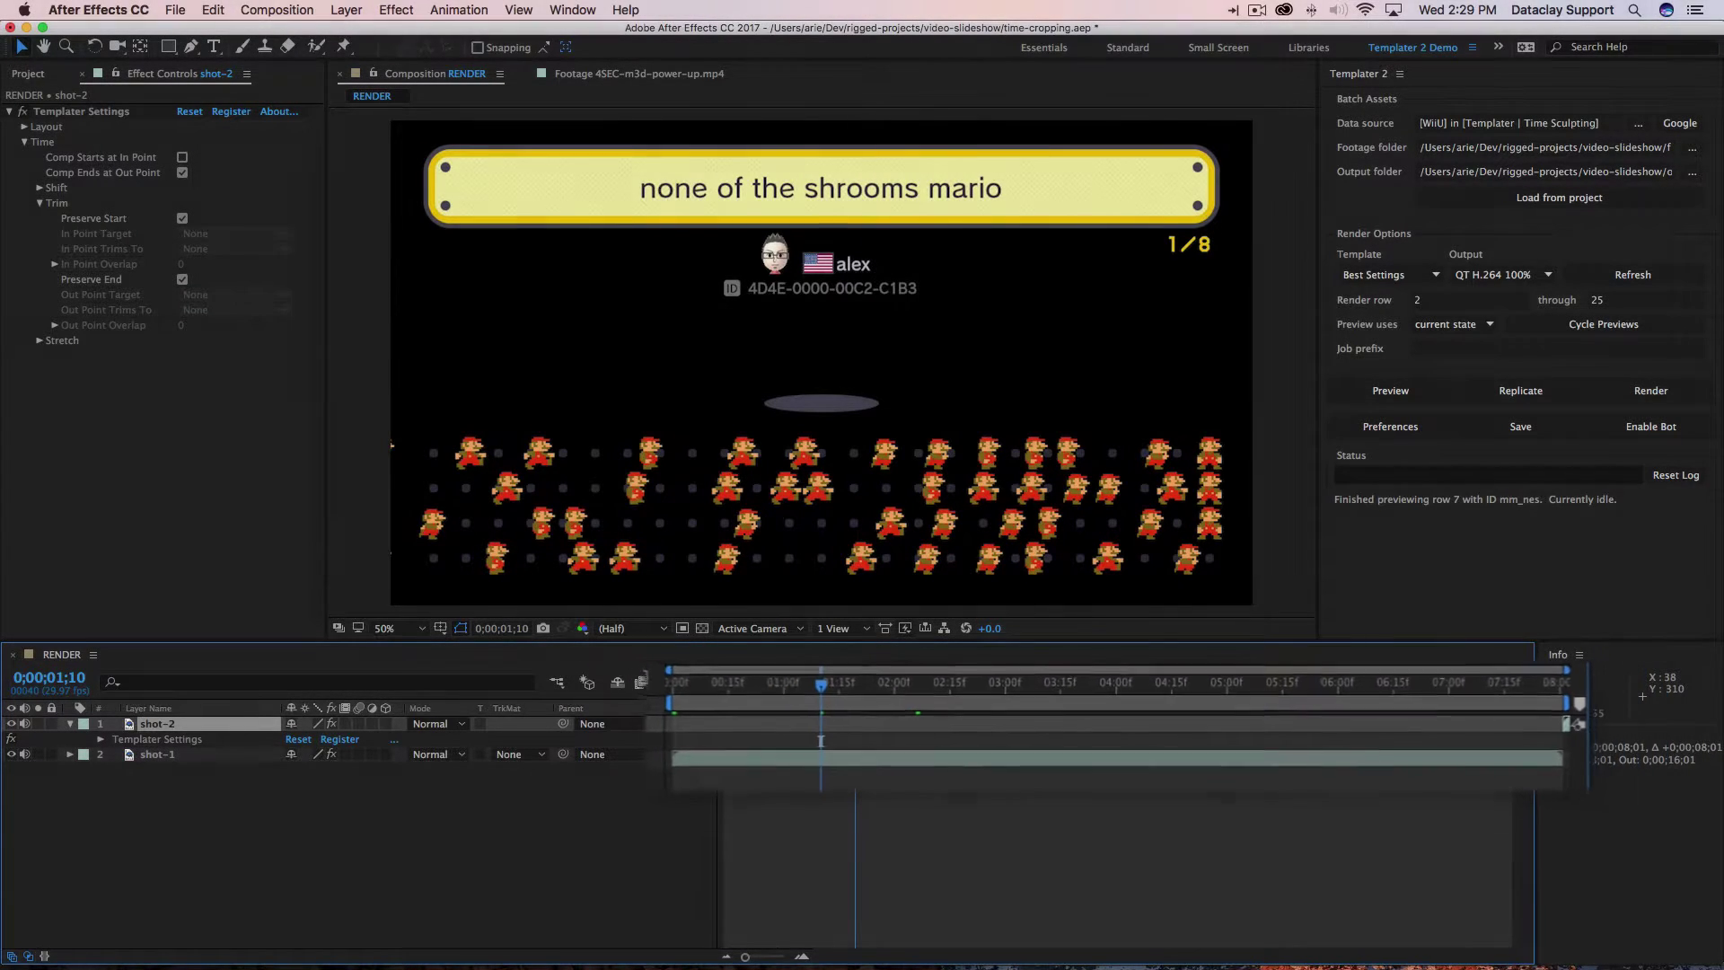
left_click_drag(1499, 723, 774, 742)
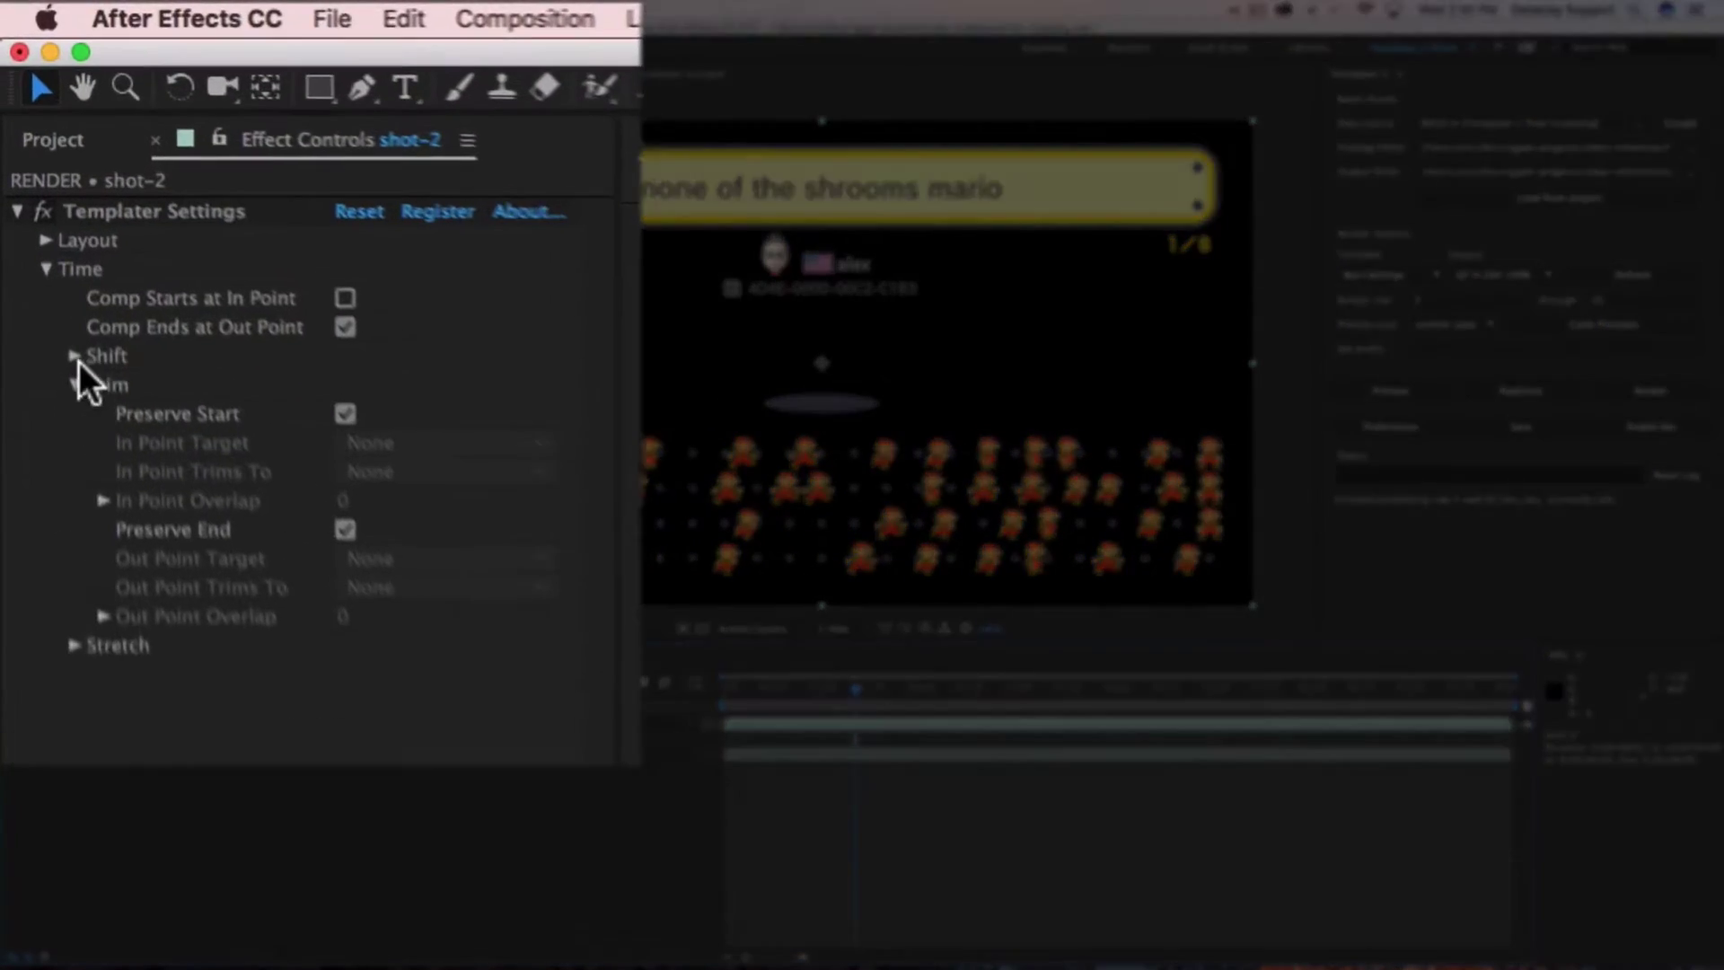
Step: In shot-2's Shift settings, set Shift Target to shot-1 and In Point Shifts To to Out Point
left_click(39, 188)
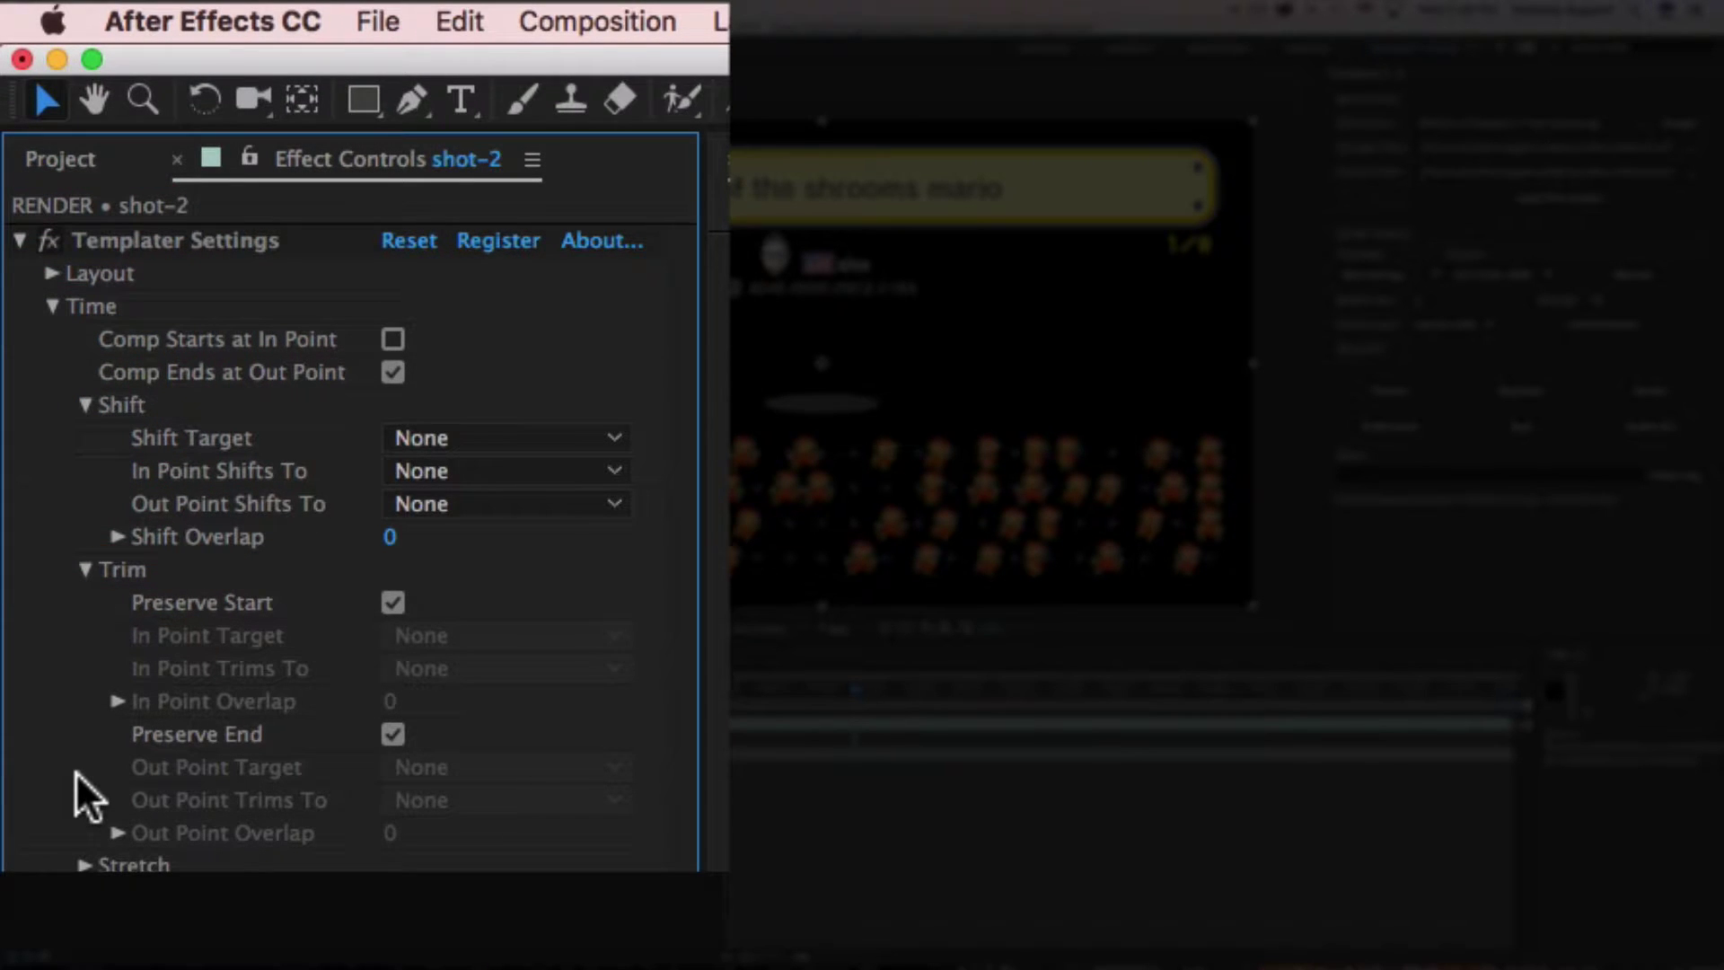
left_click(431, 440)
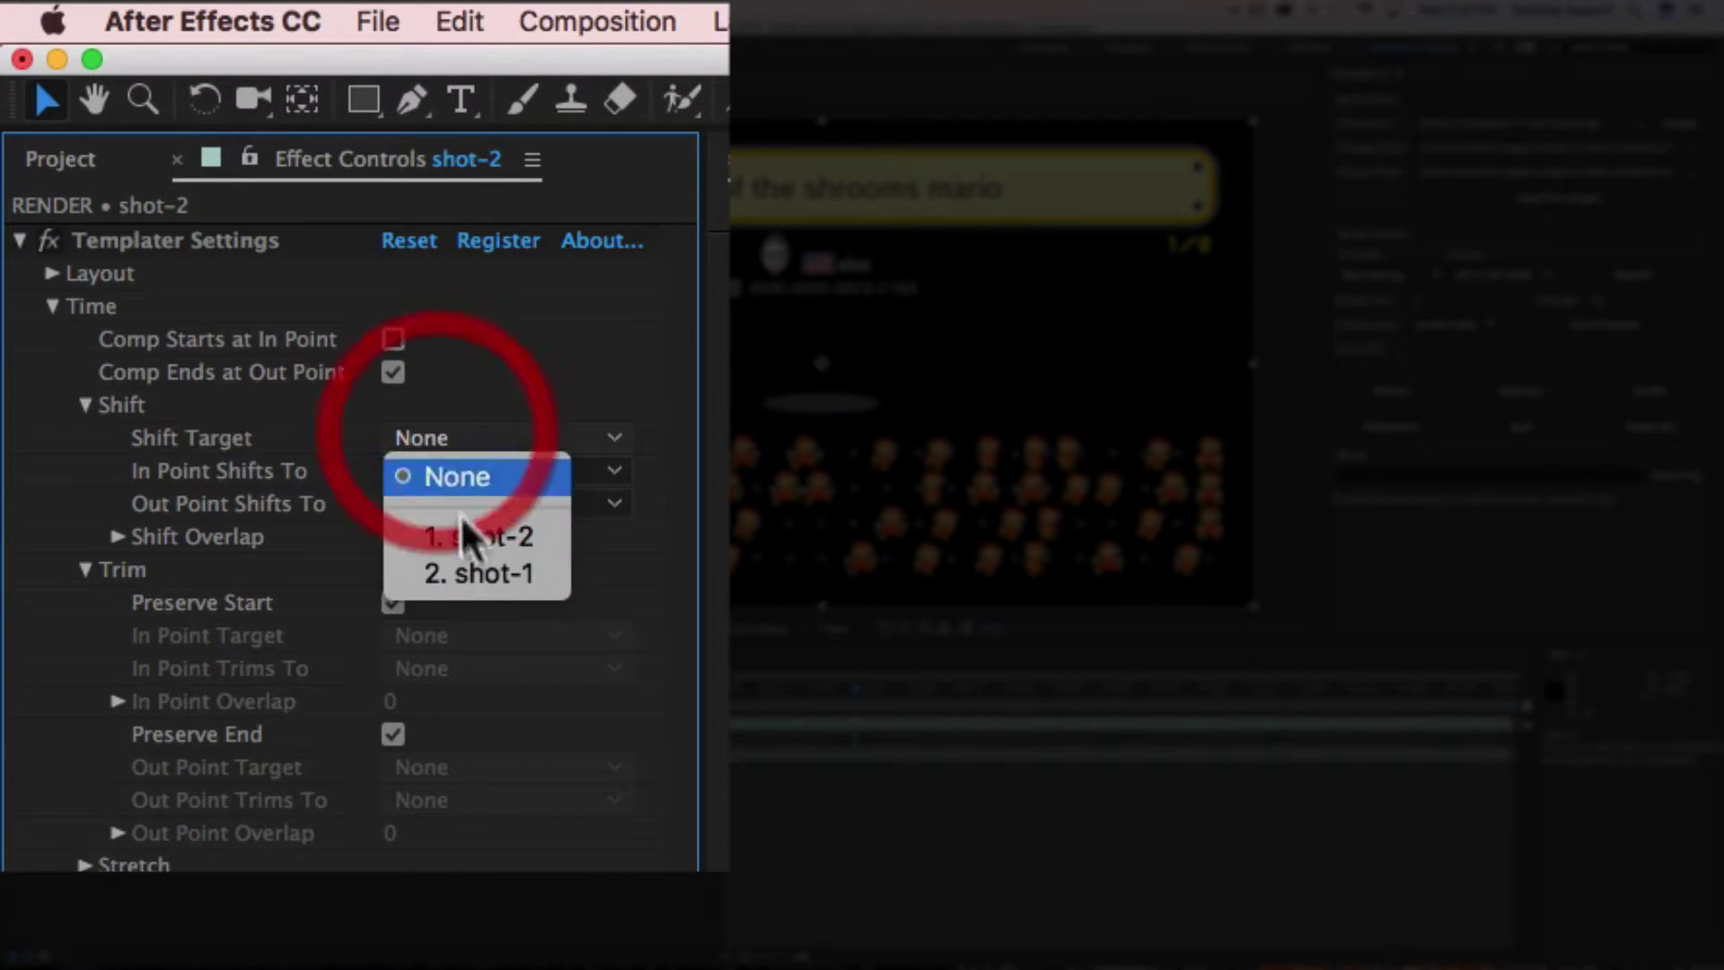
left_click(488, 578)
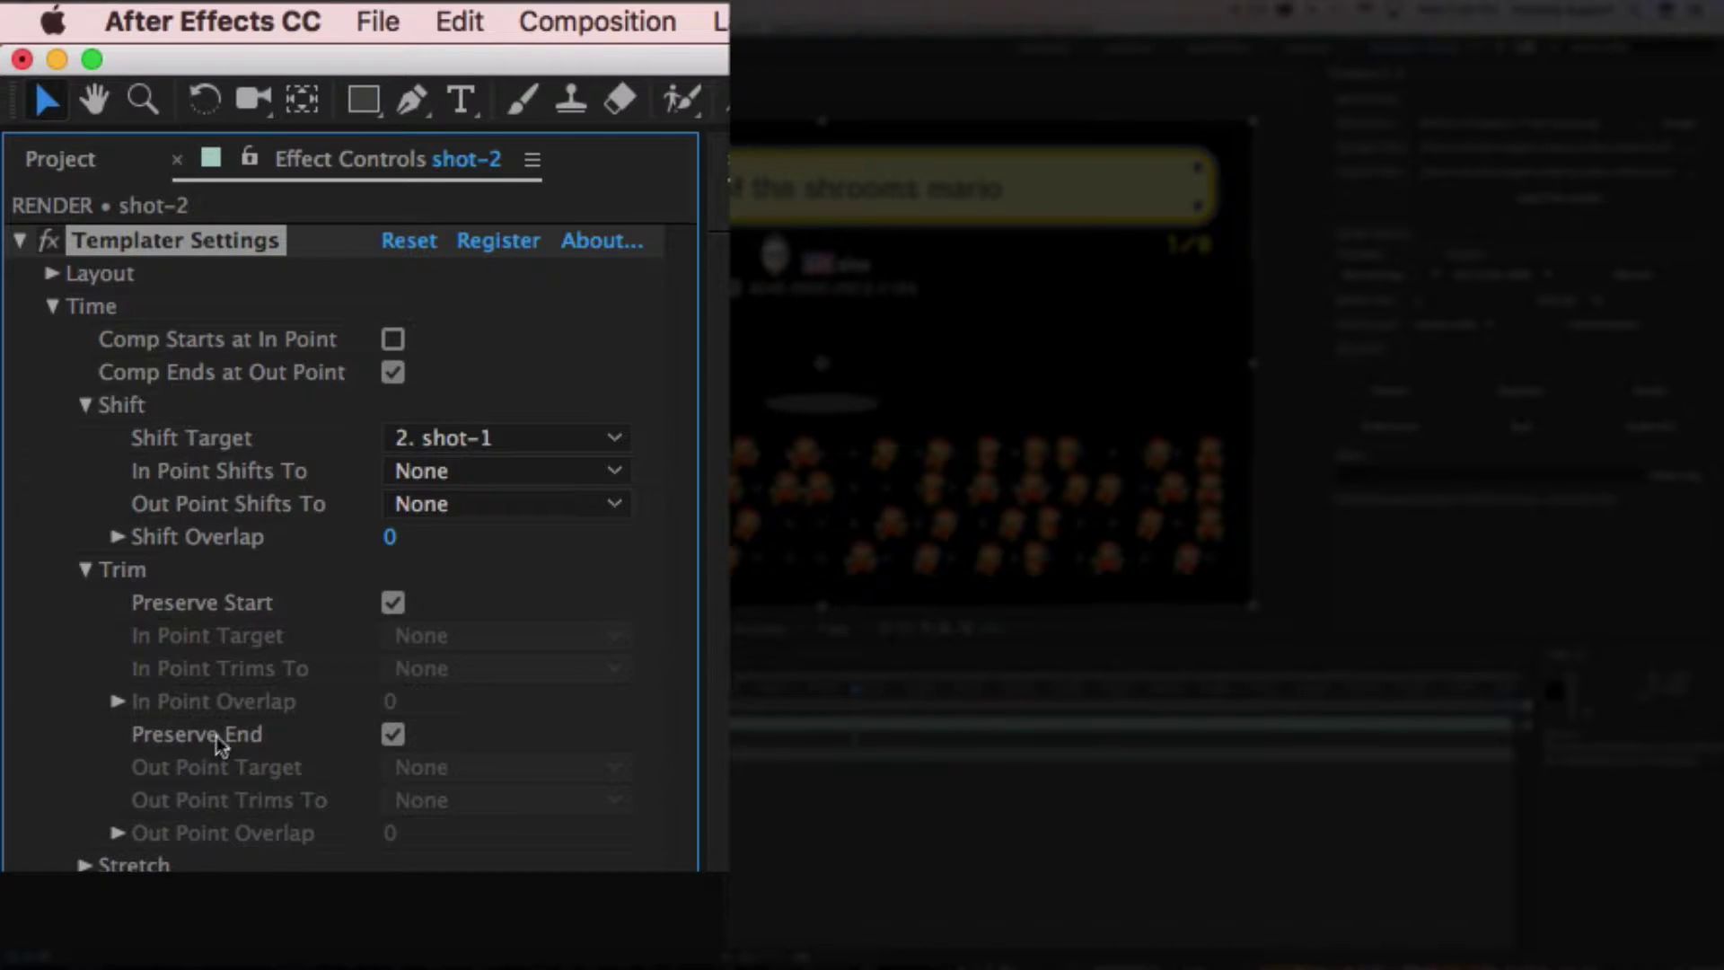
left_click(440, 472)
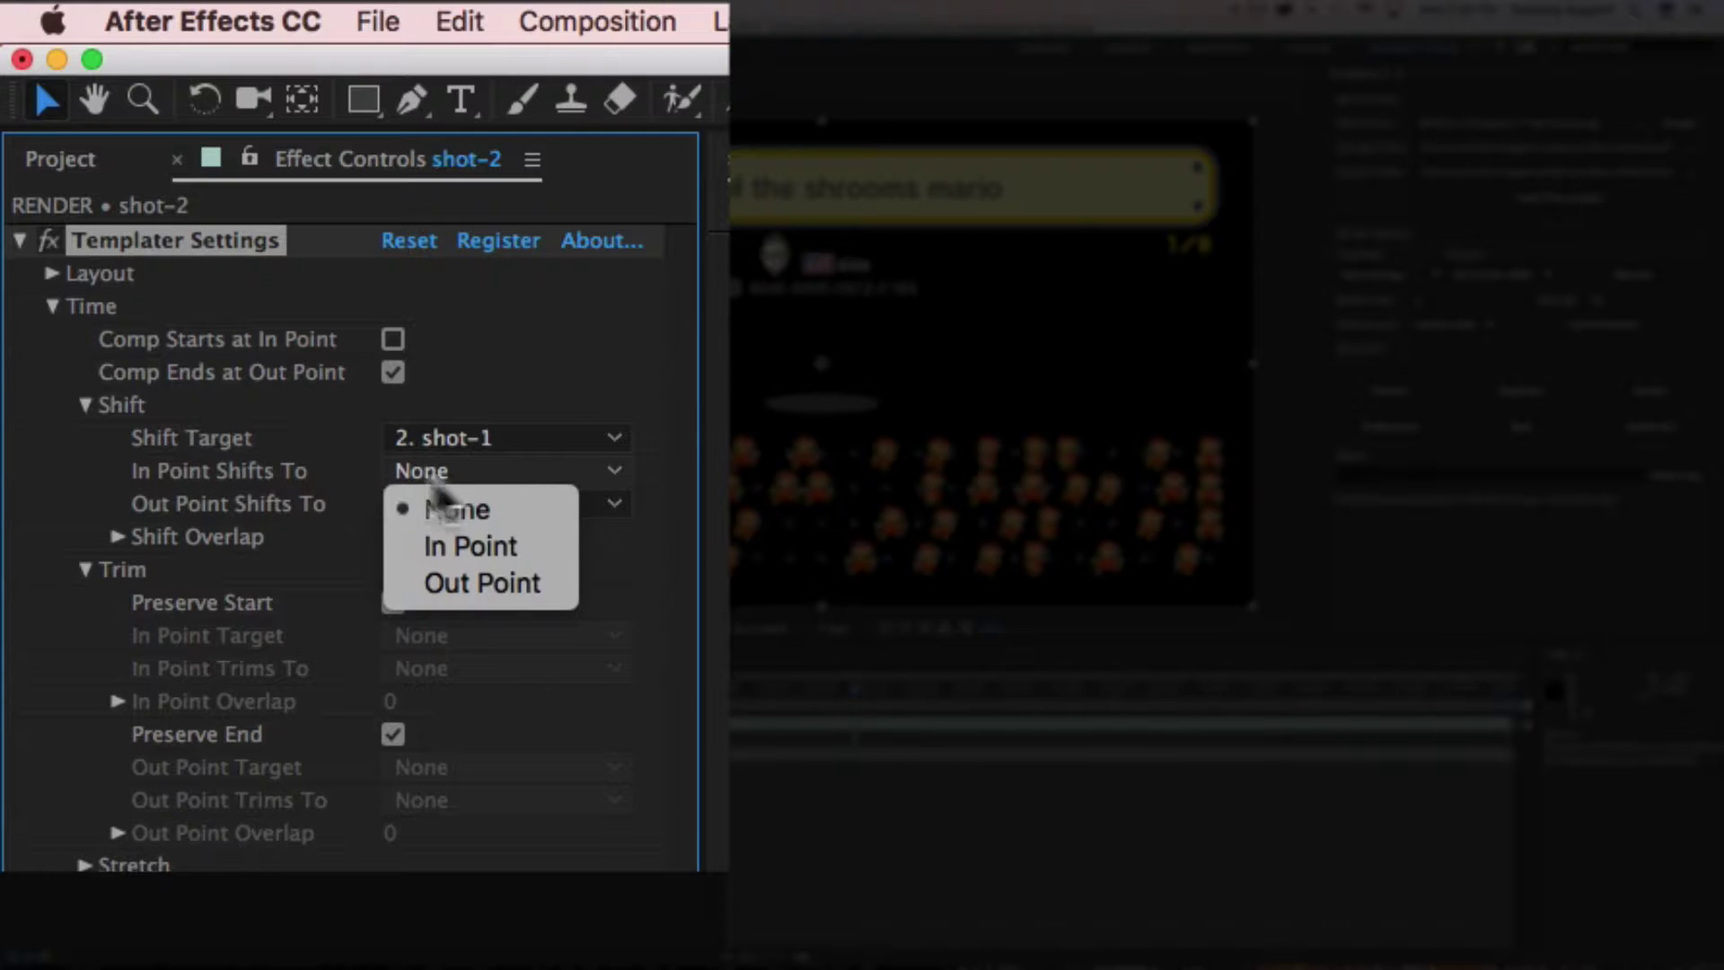
left_click(493, 582)
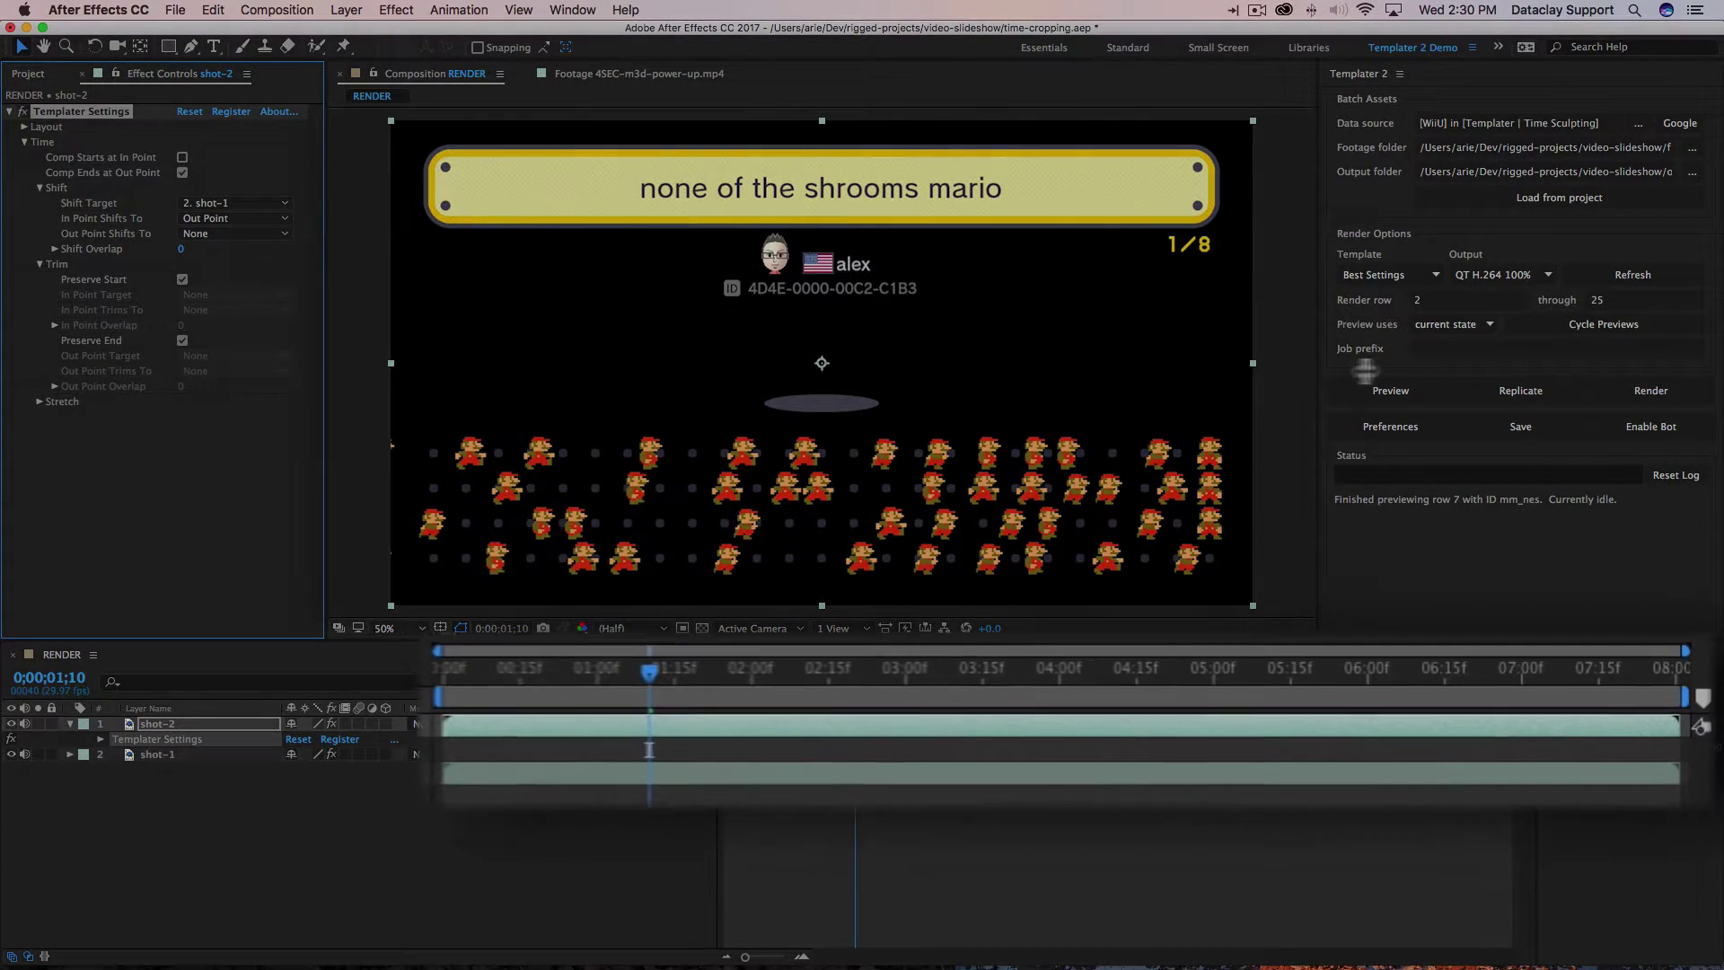
Step: Set previews to use the next row, preview it, and scrub through both shots to the composition's end
left_click(1440, 325)
left_click(1439, 352)
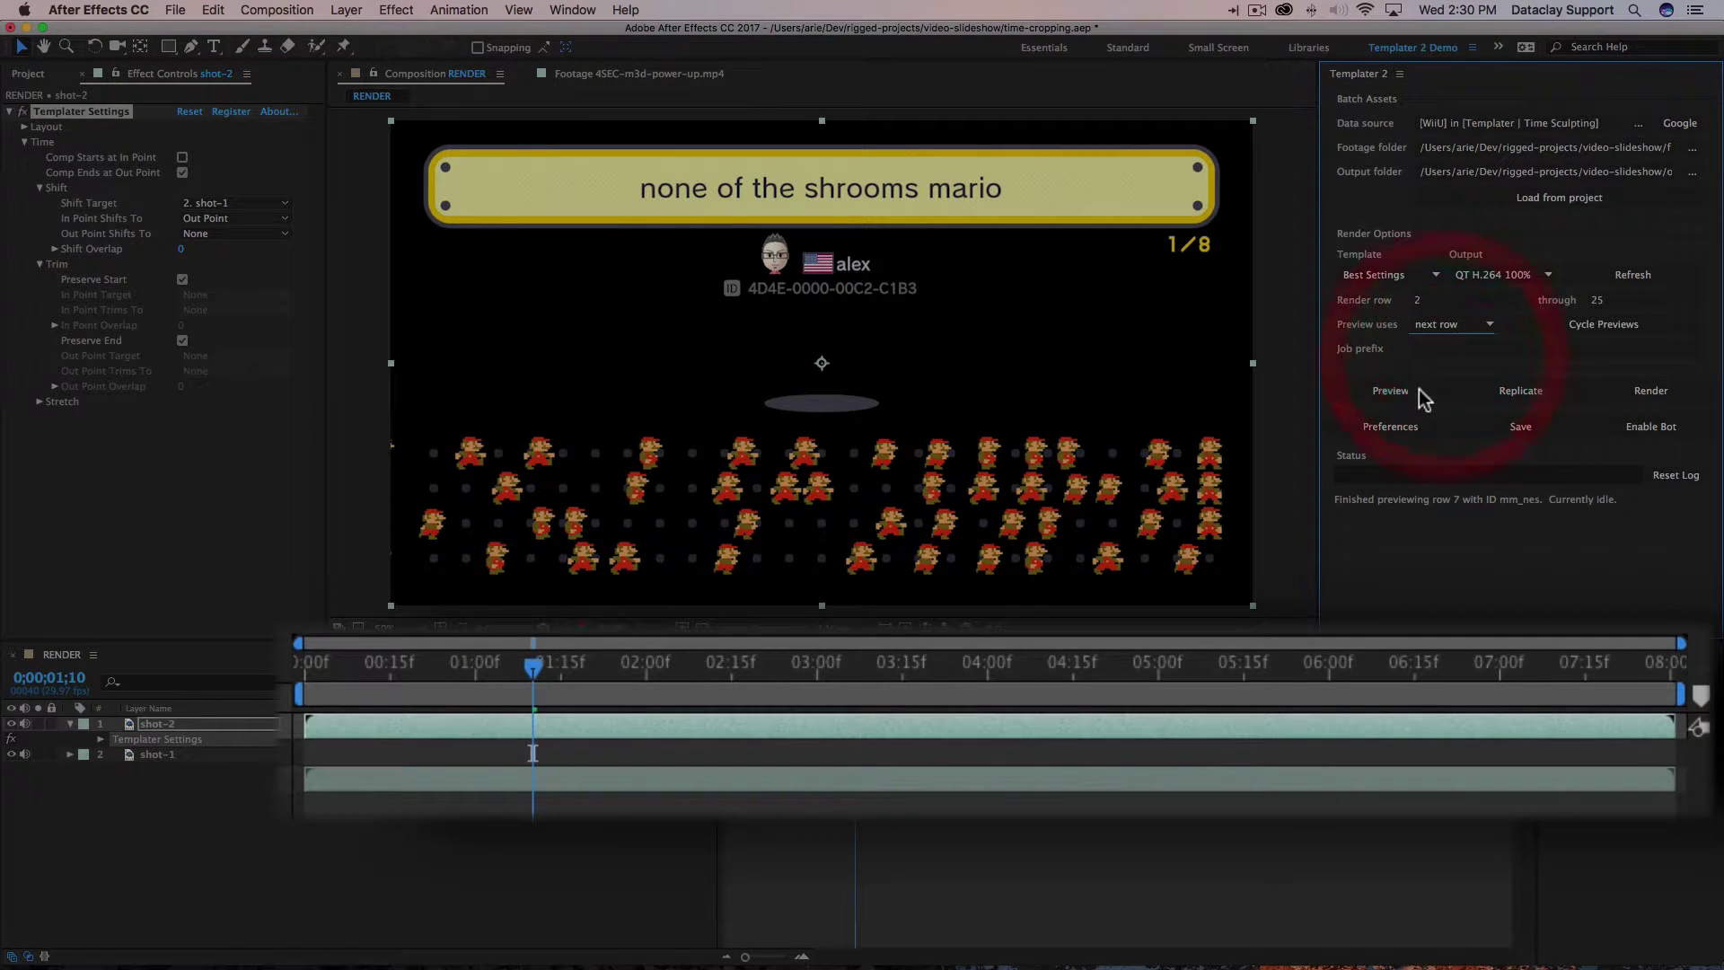
left_click(1390, 391)
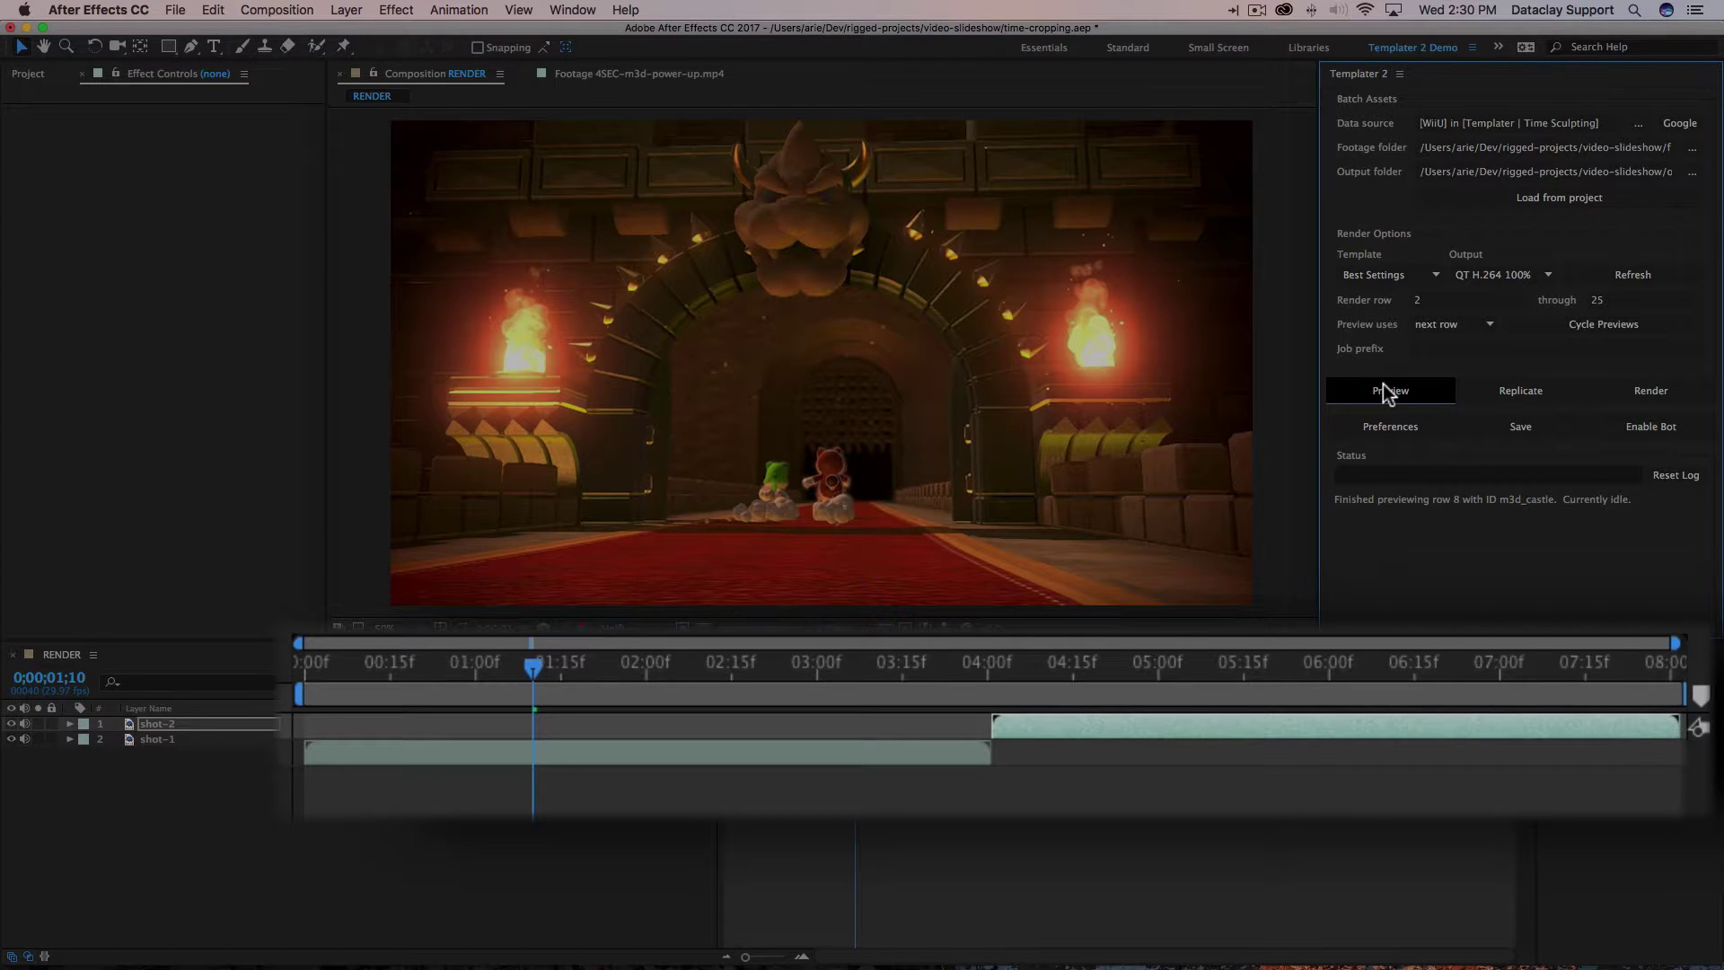
left_click_drag(571, 660, 1665, 709)
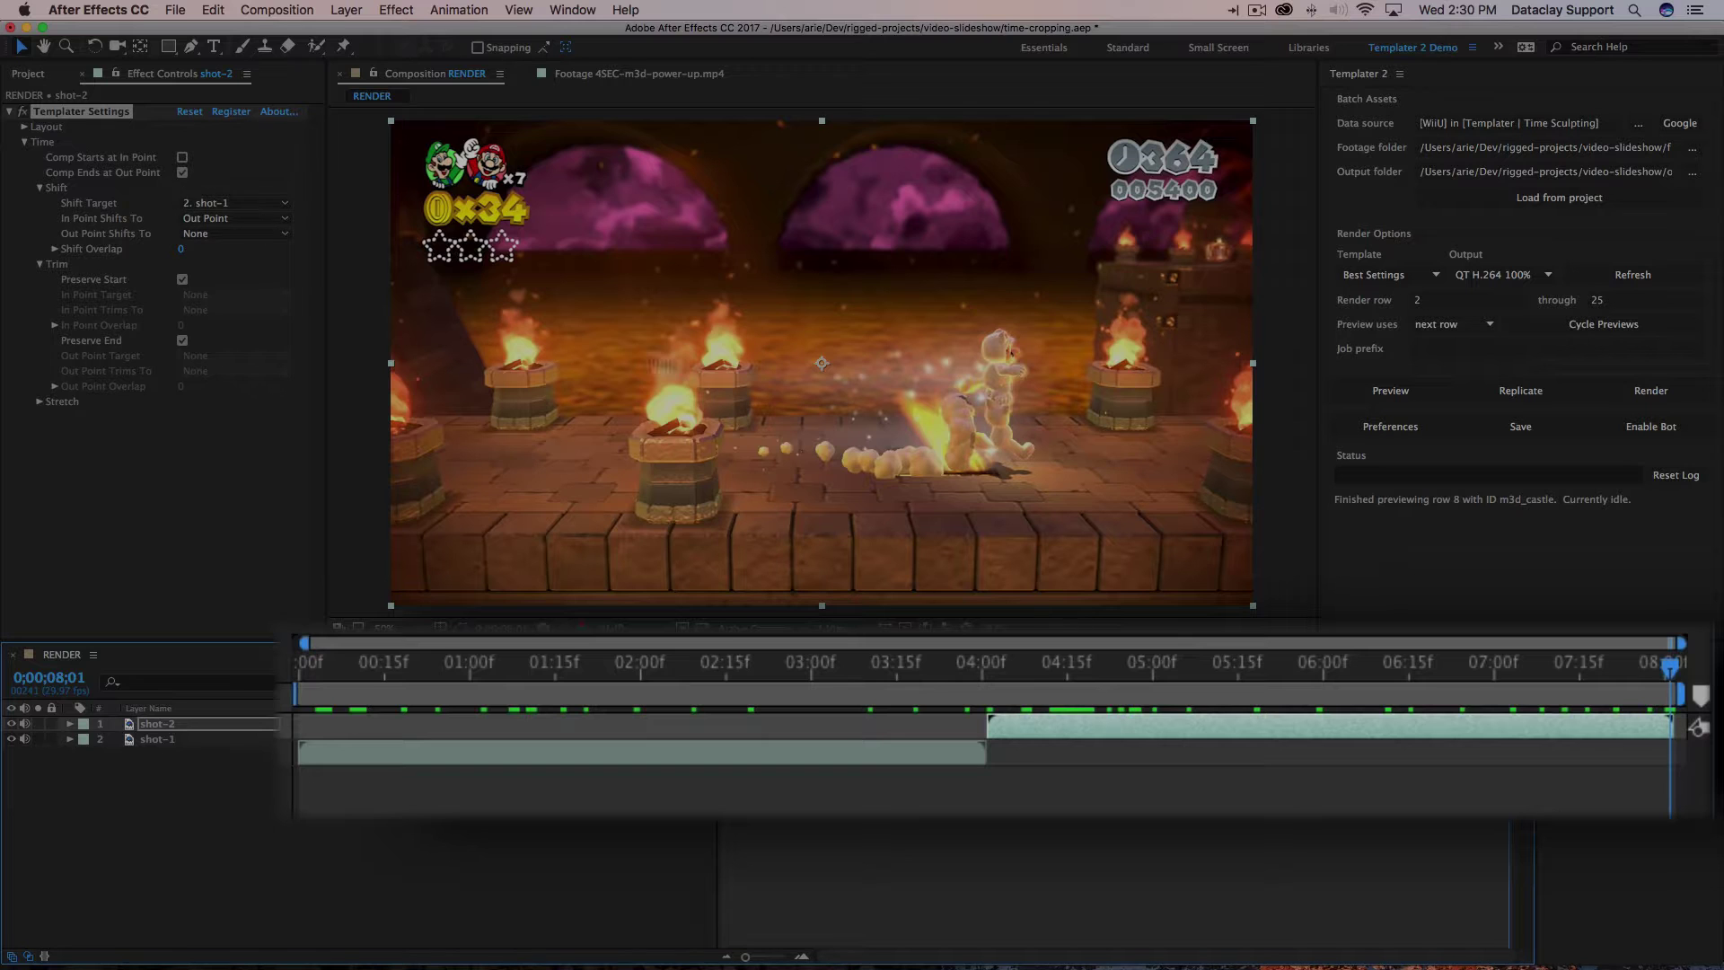
Step: Preview the following data row and play through the cut from shot-1 to the end of shot-2
left_click(1374, 393)
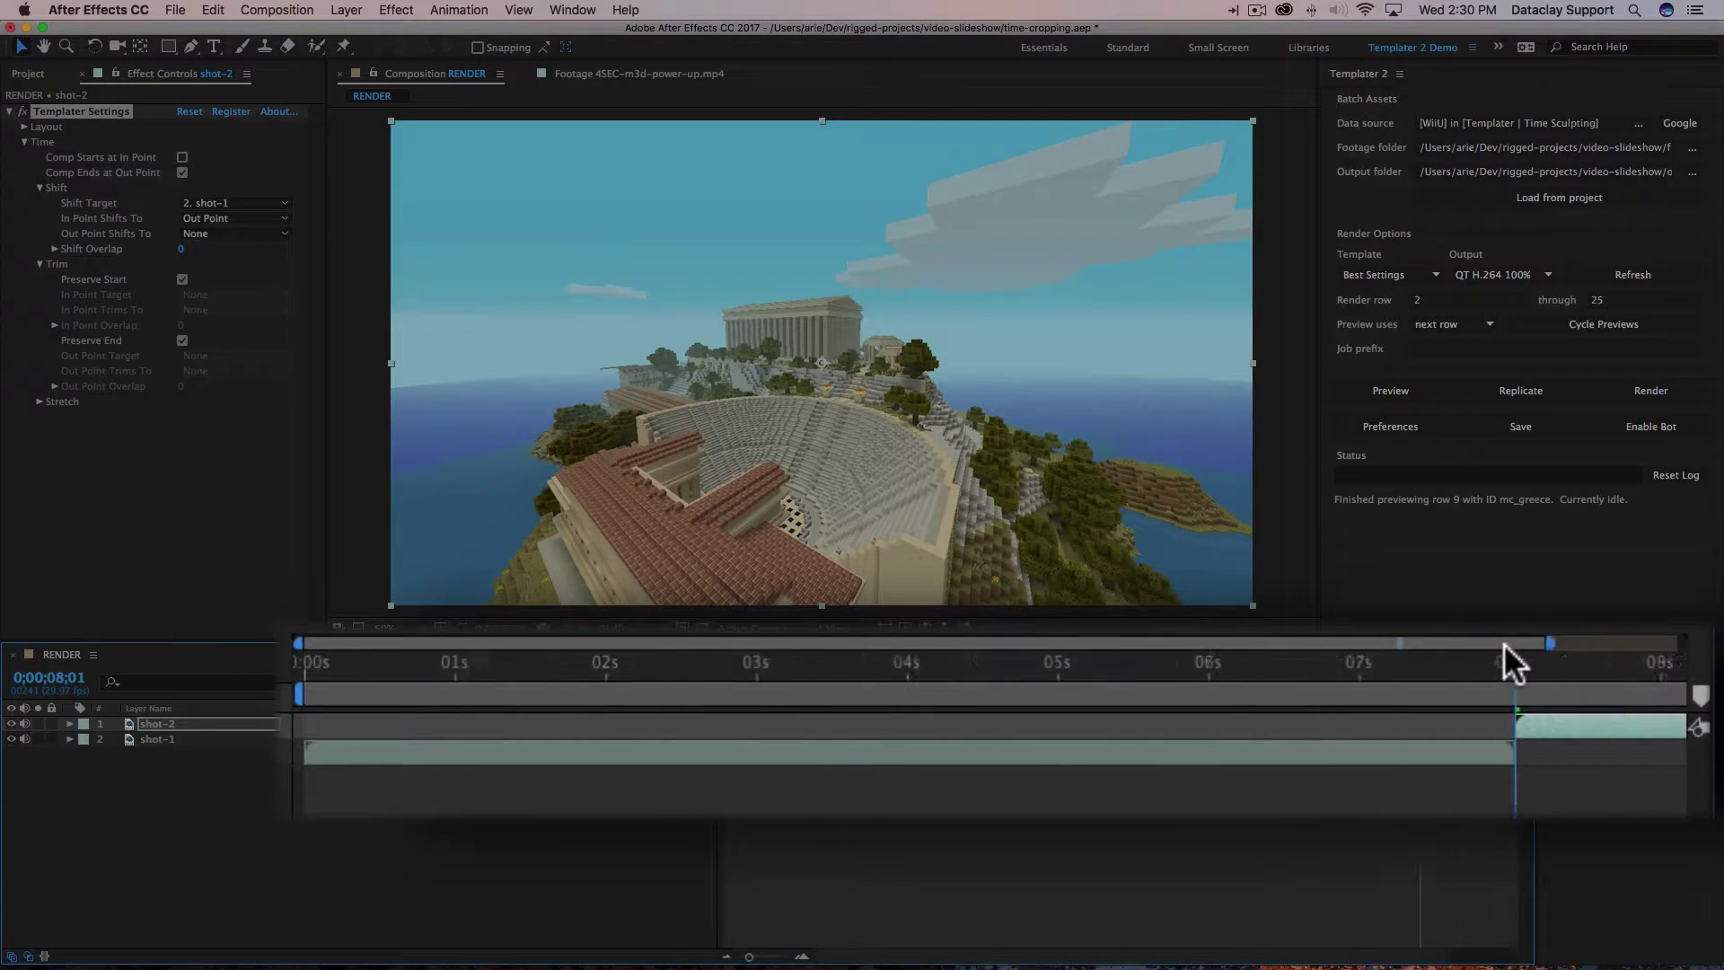
mouse_move(1399, 663)
left_mouse_down()
mouse_move(604, 664)
mouse_move(1367, 664)
left_mouse_up()
key("space")
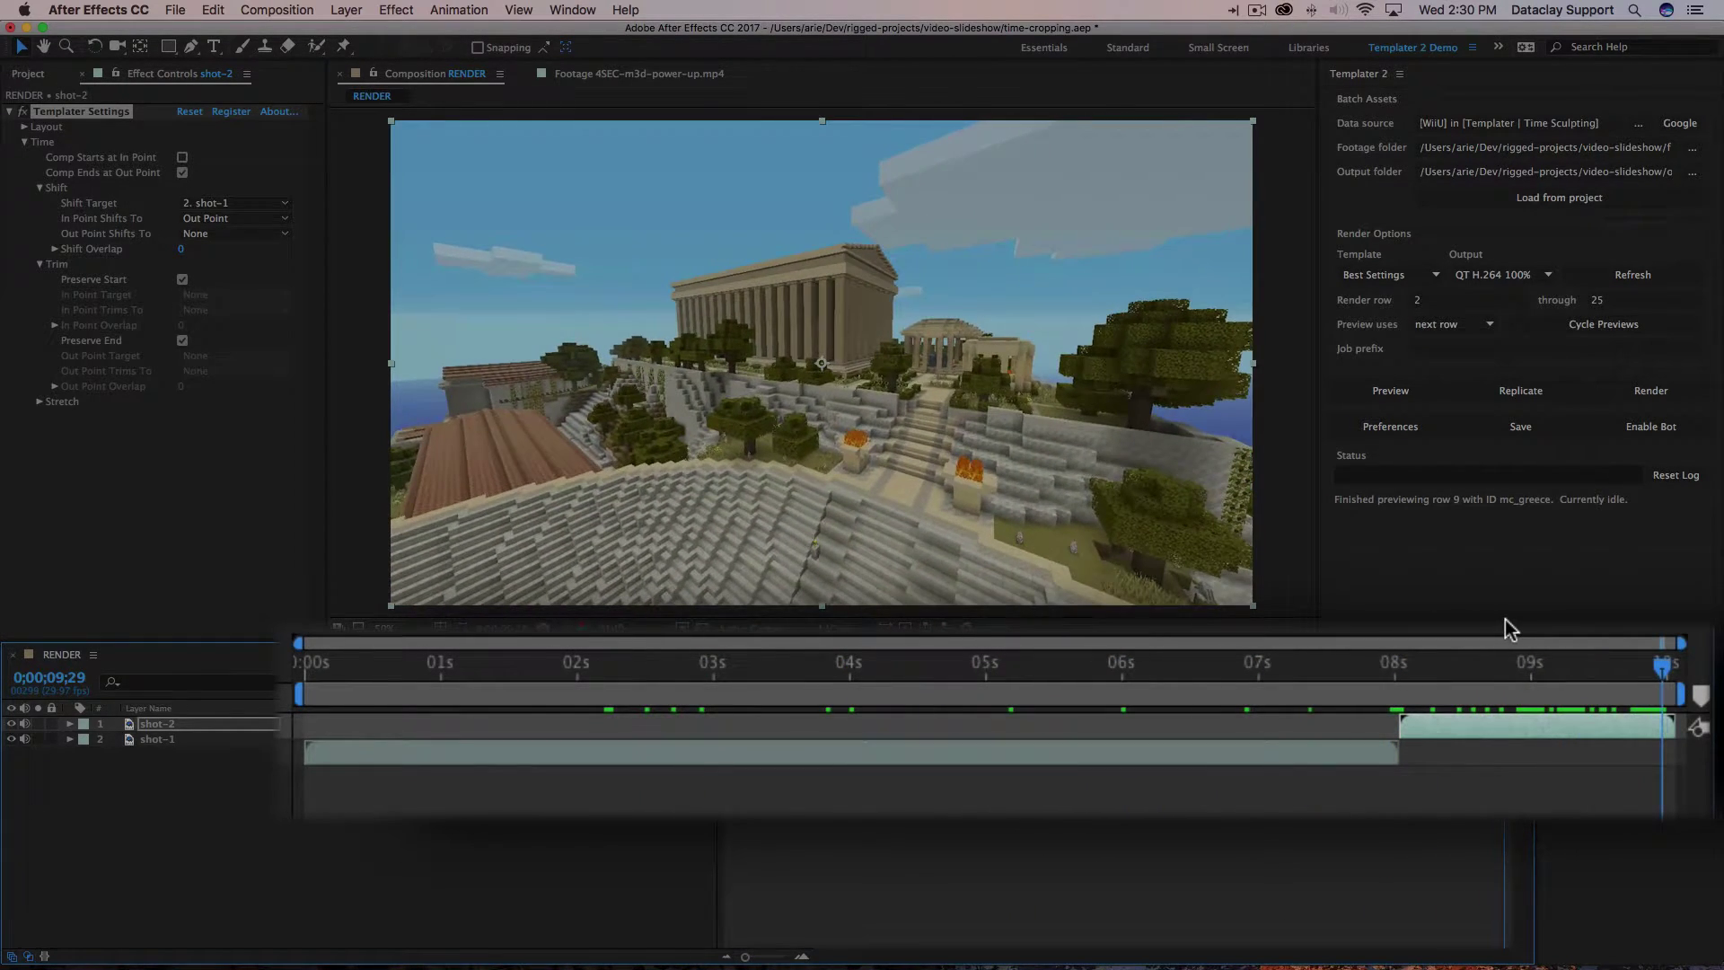
Step: Trim shot-1's in point to about 1.6 seconds and shot-2's out point to 0;00;09;07
left_click(1512, 725)
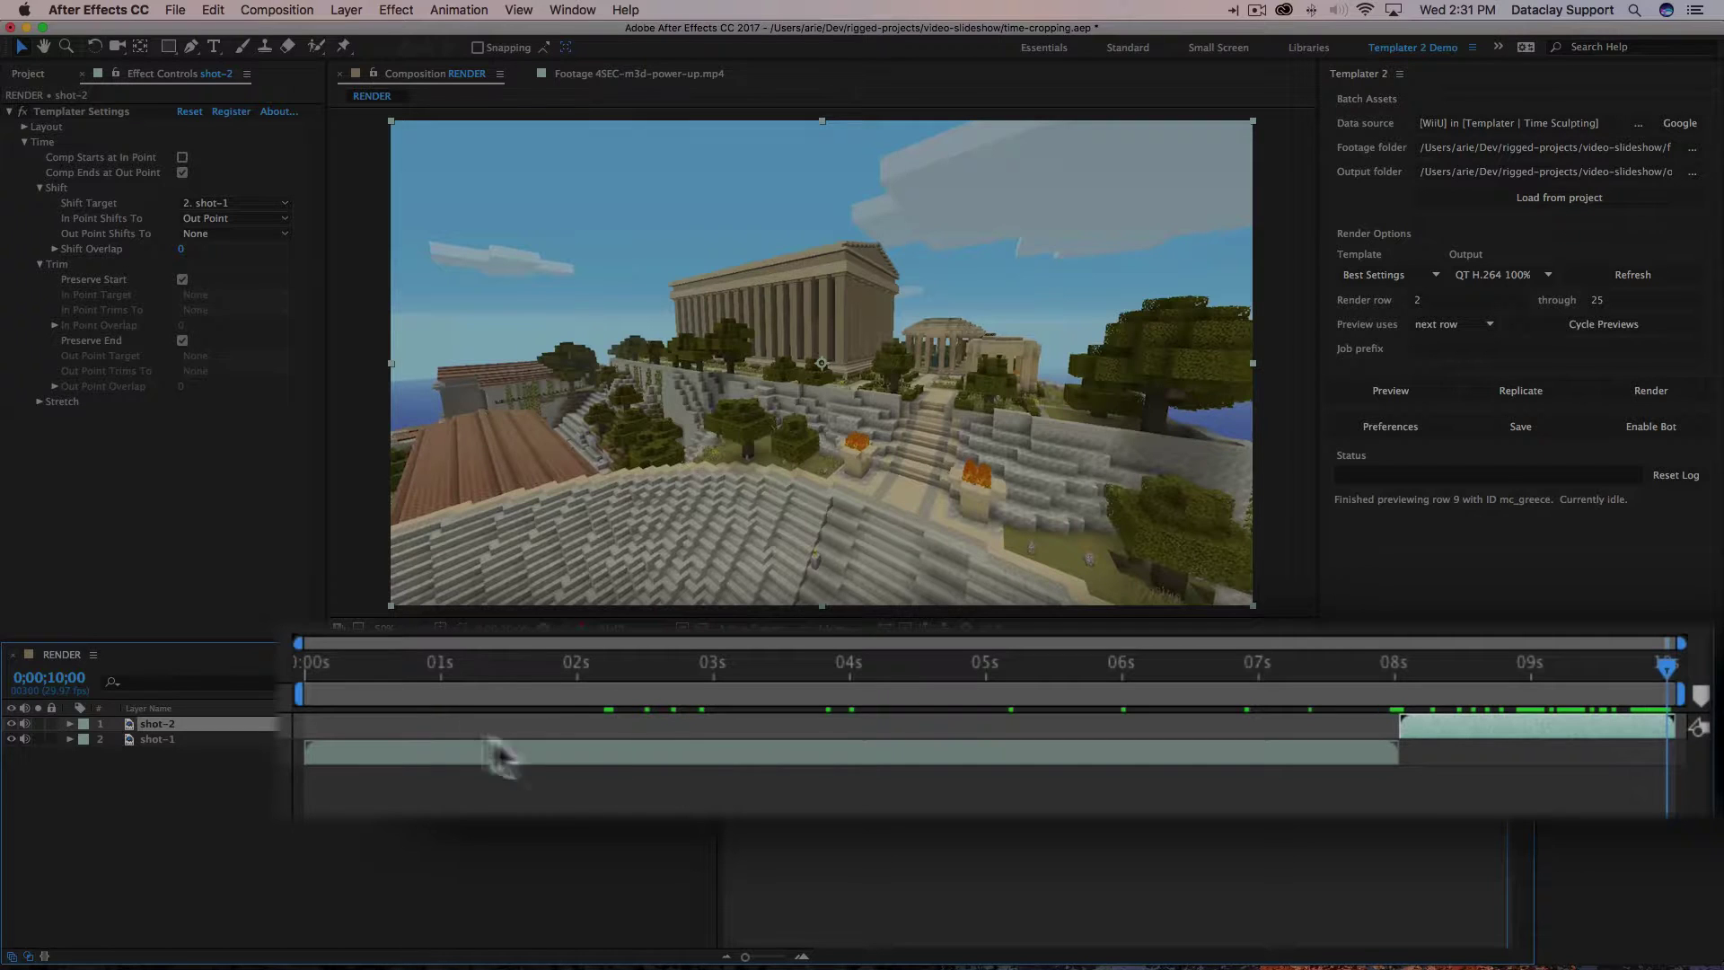
left_click_drag(305, 753, 527, 741)
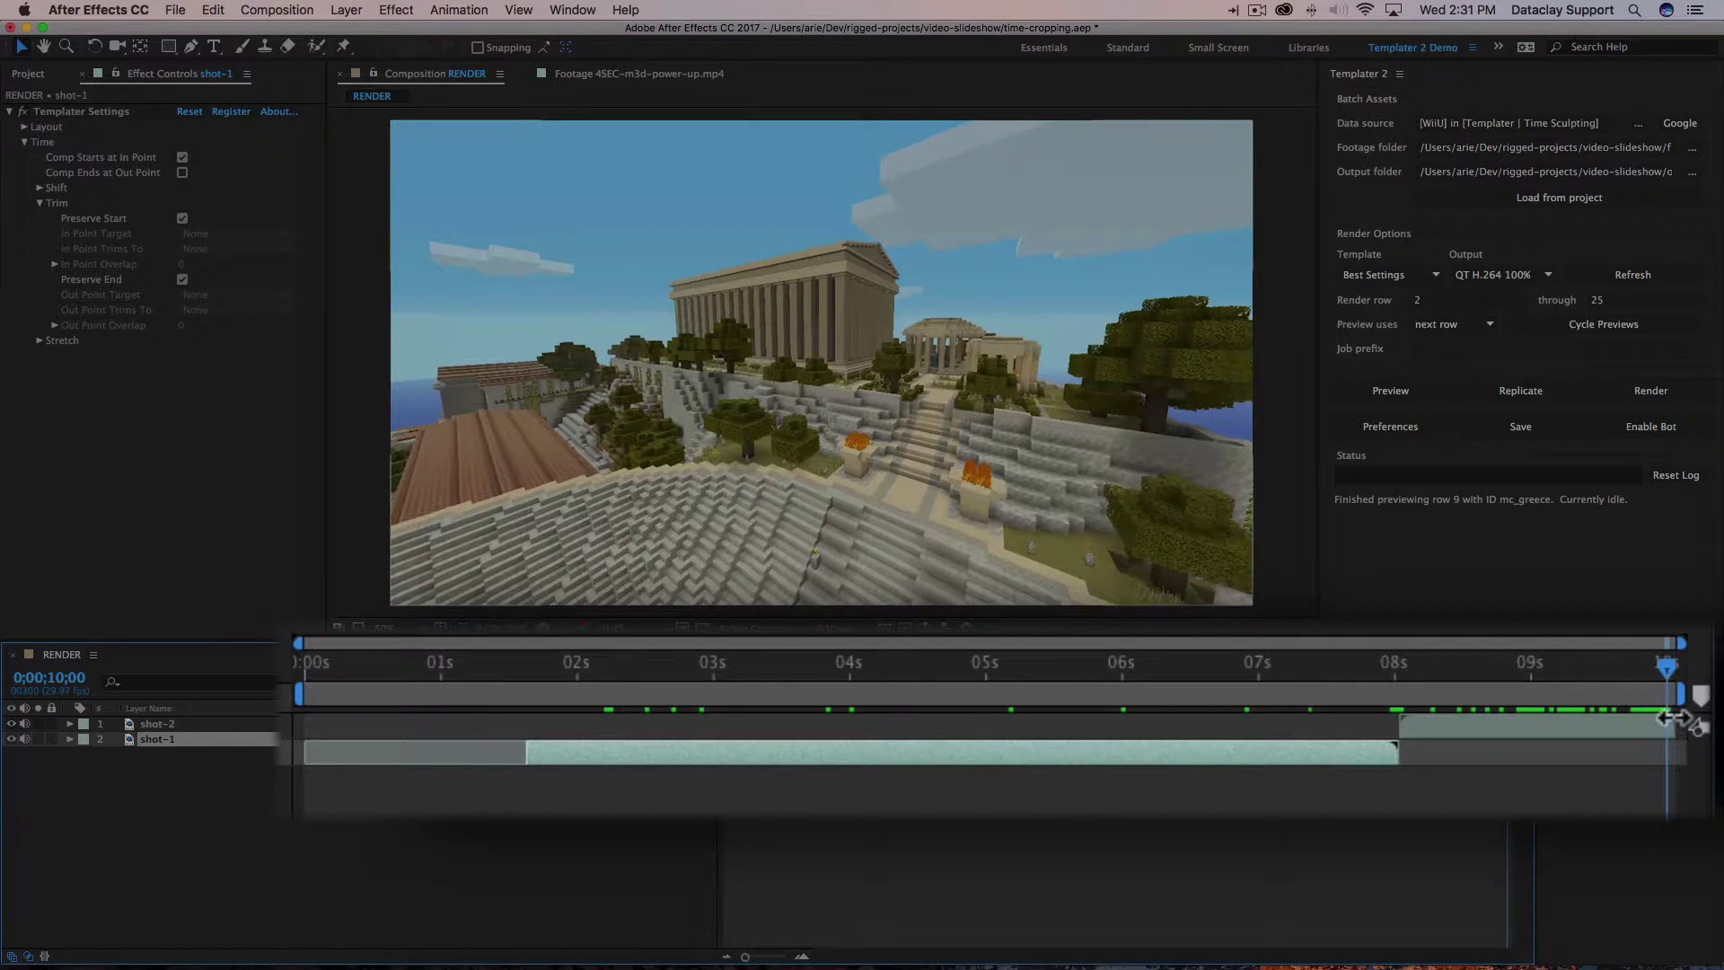
left_click_drag(1664, 723, 1570, 725)
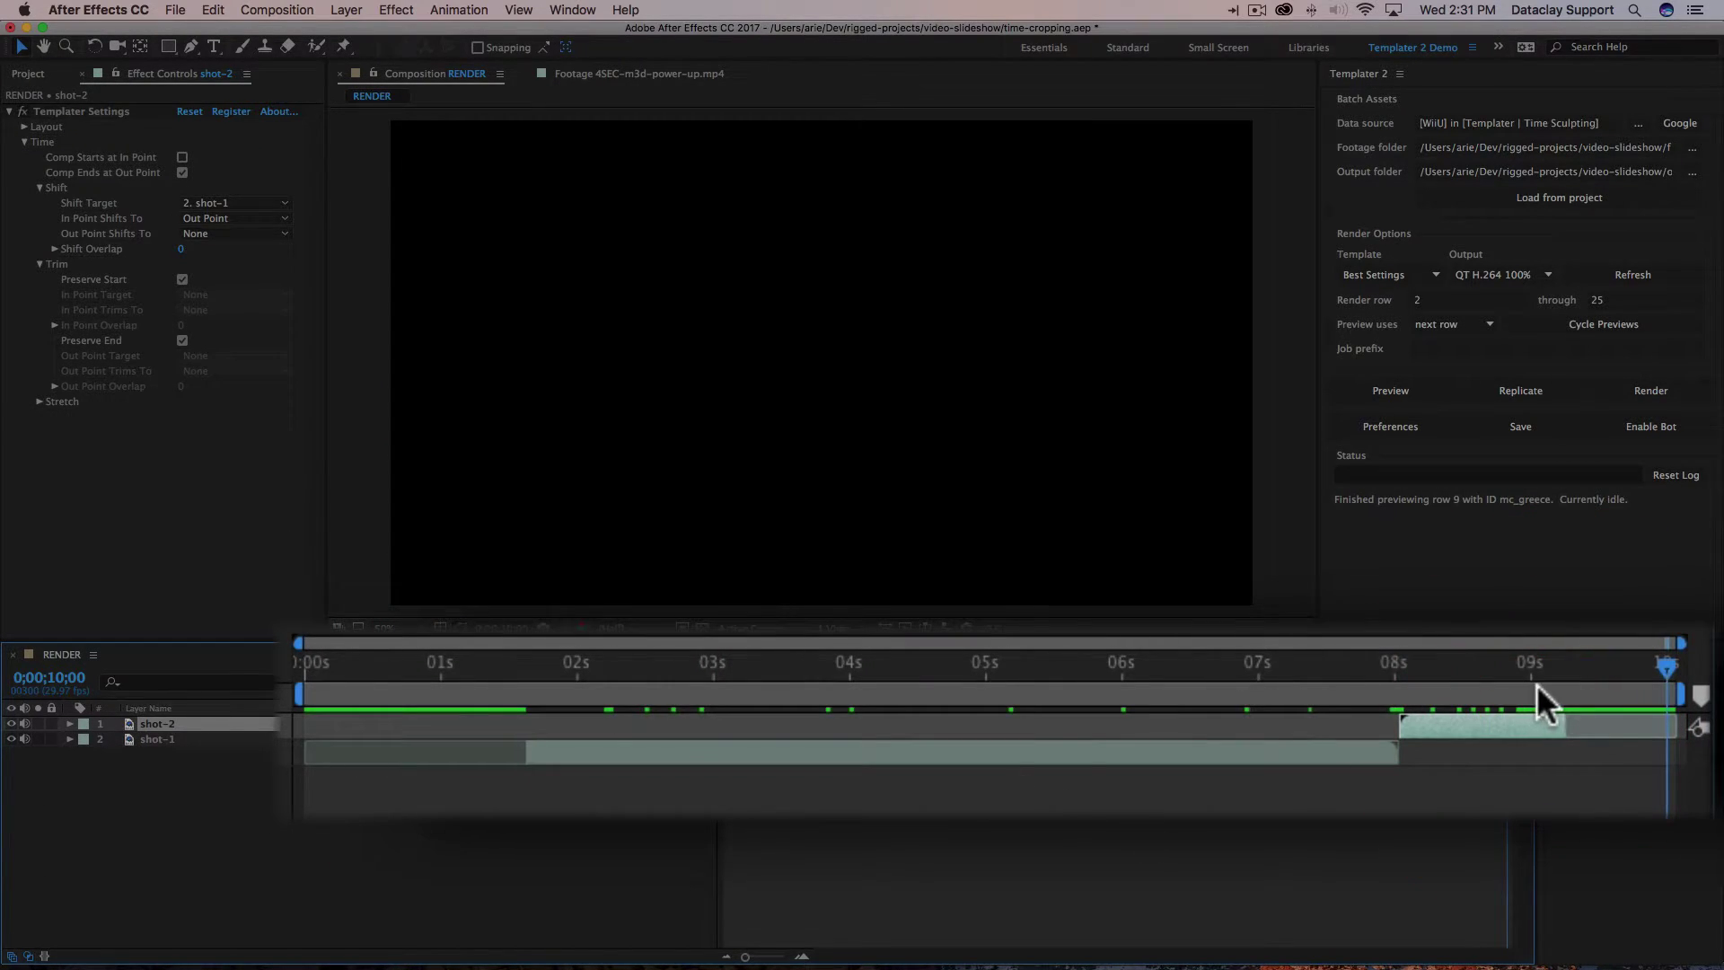
Step: Set previews to use the current state and preview the composition with both trimmed shots
left_click(1420, 324)
left_click(1433, 343)
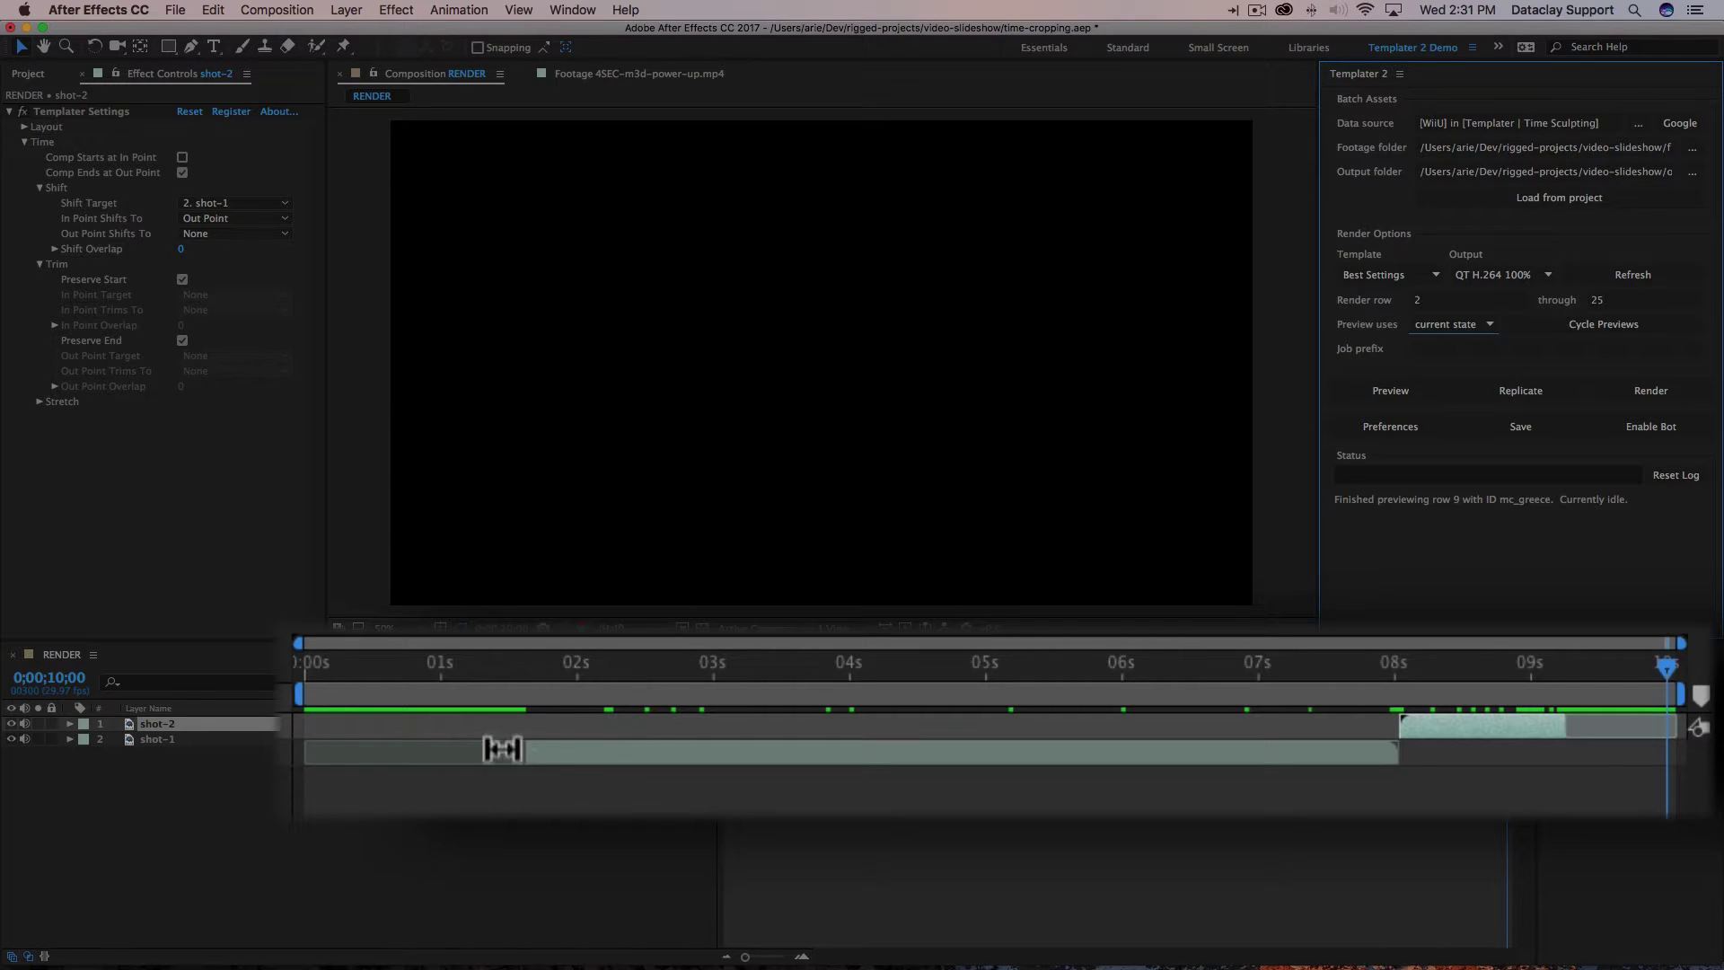
left_click(528, 761)
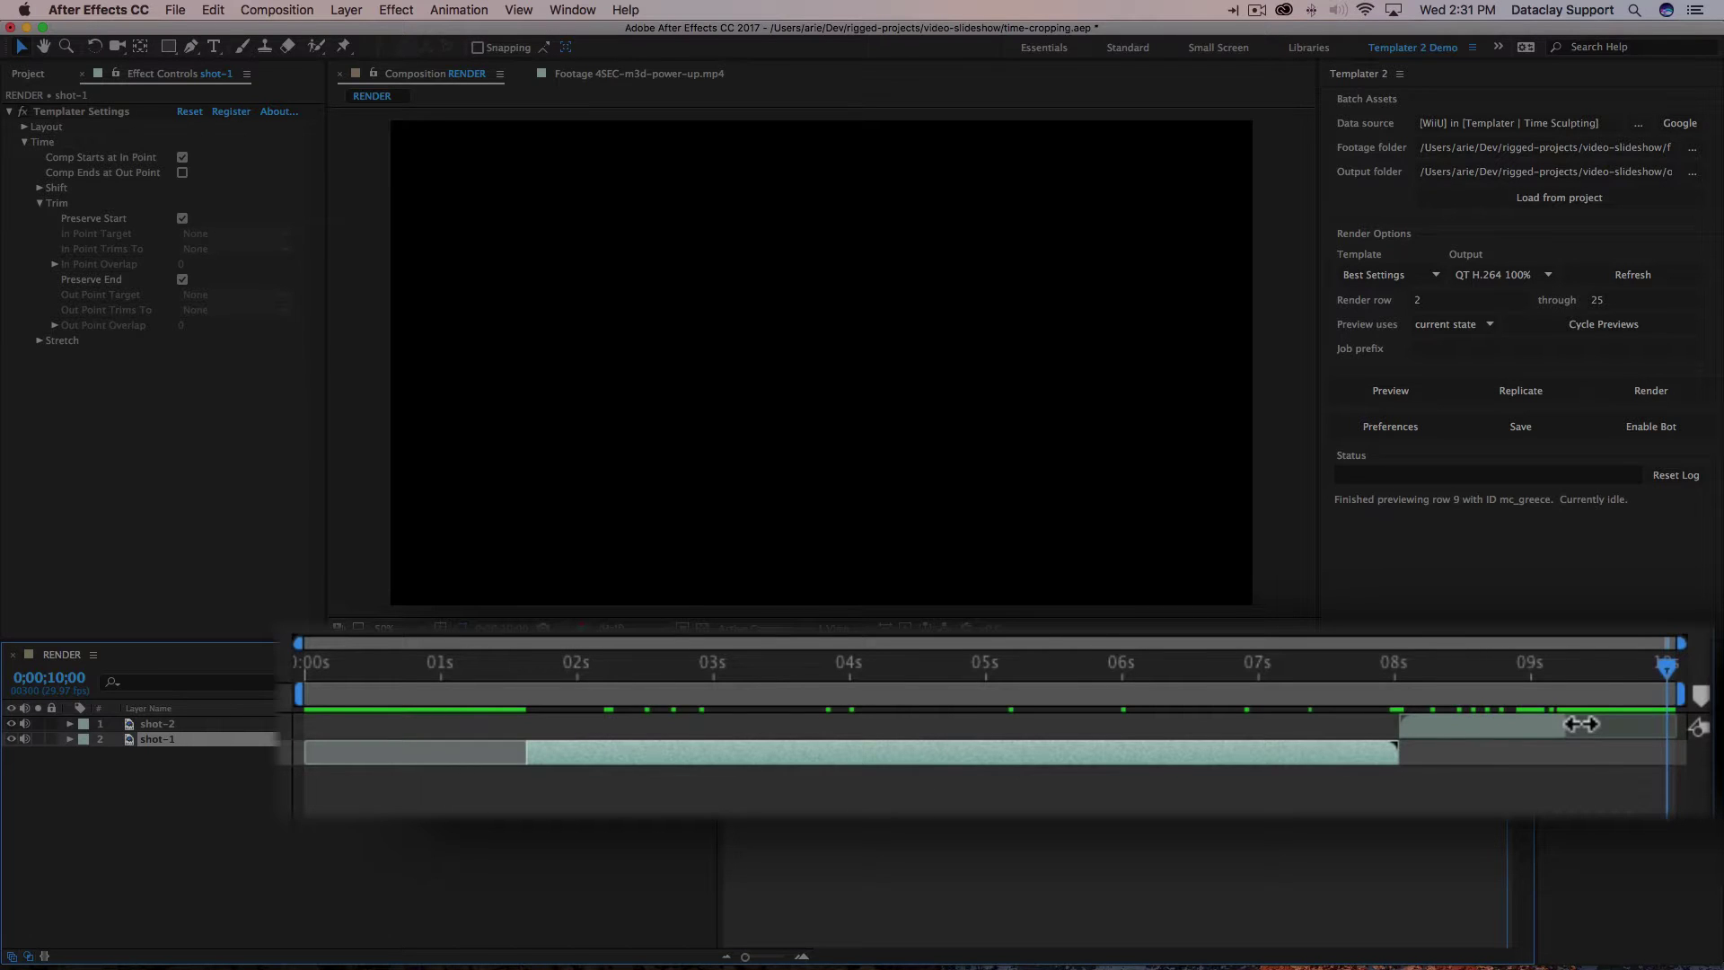
left_click(1560, 724)
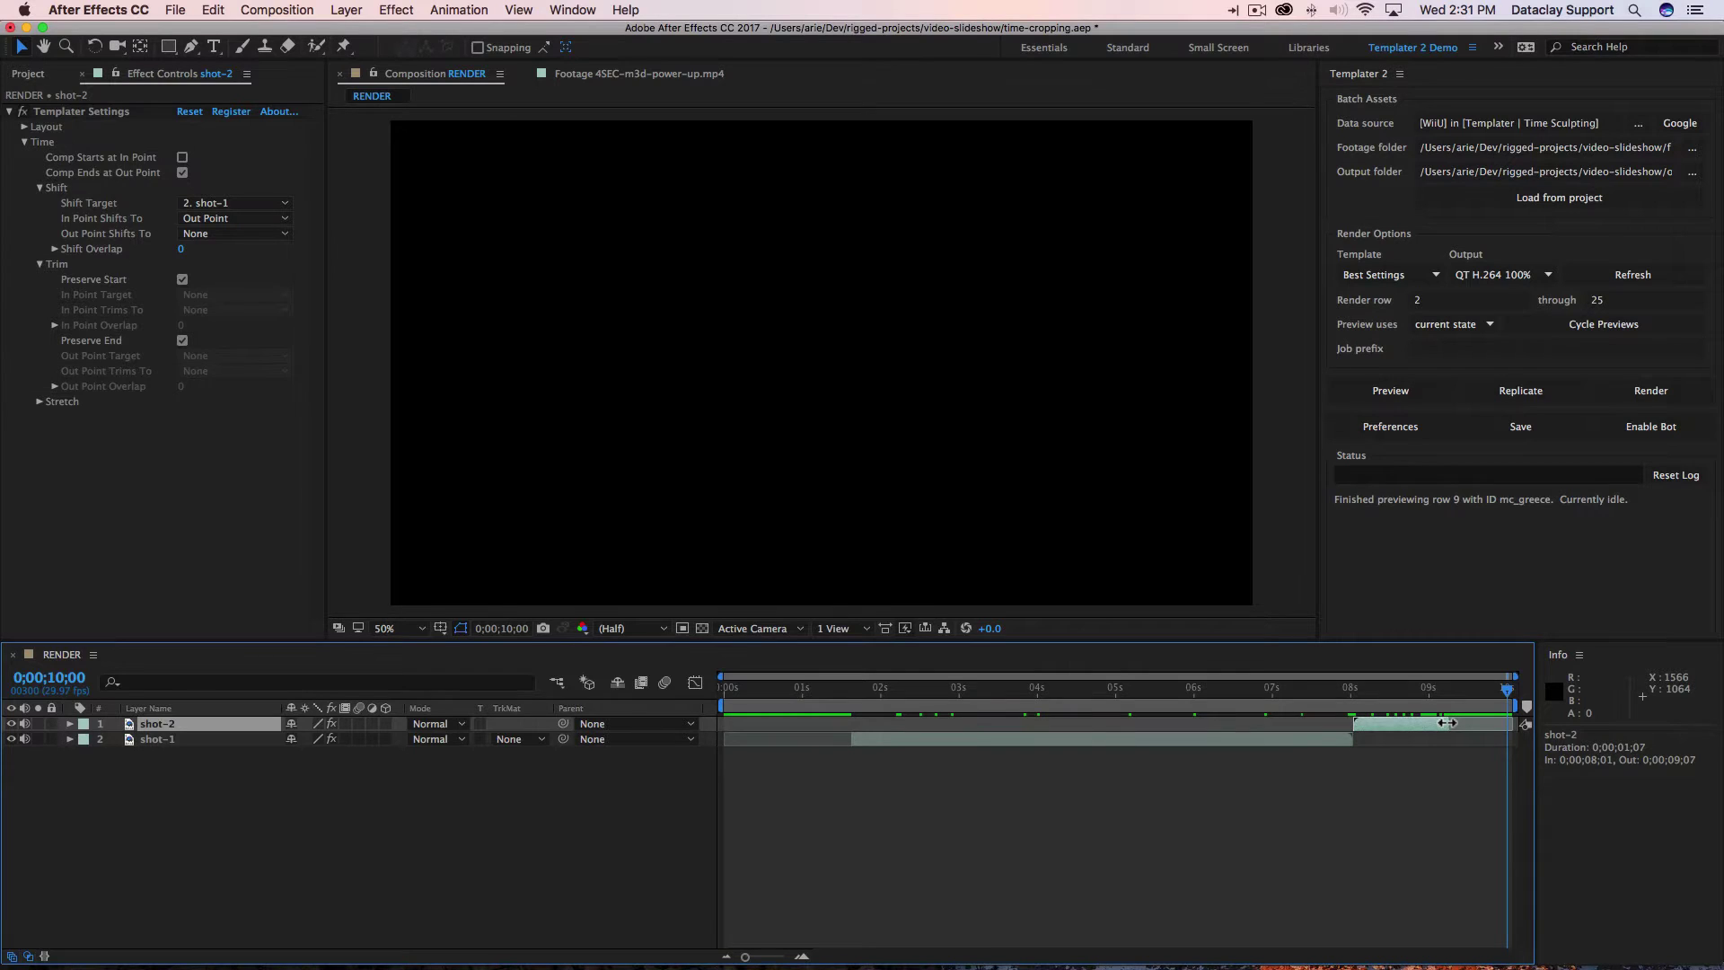
left_click(1396, 392)
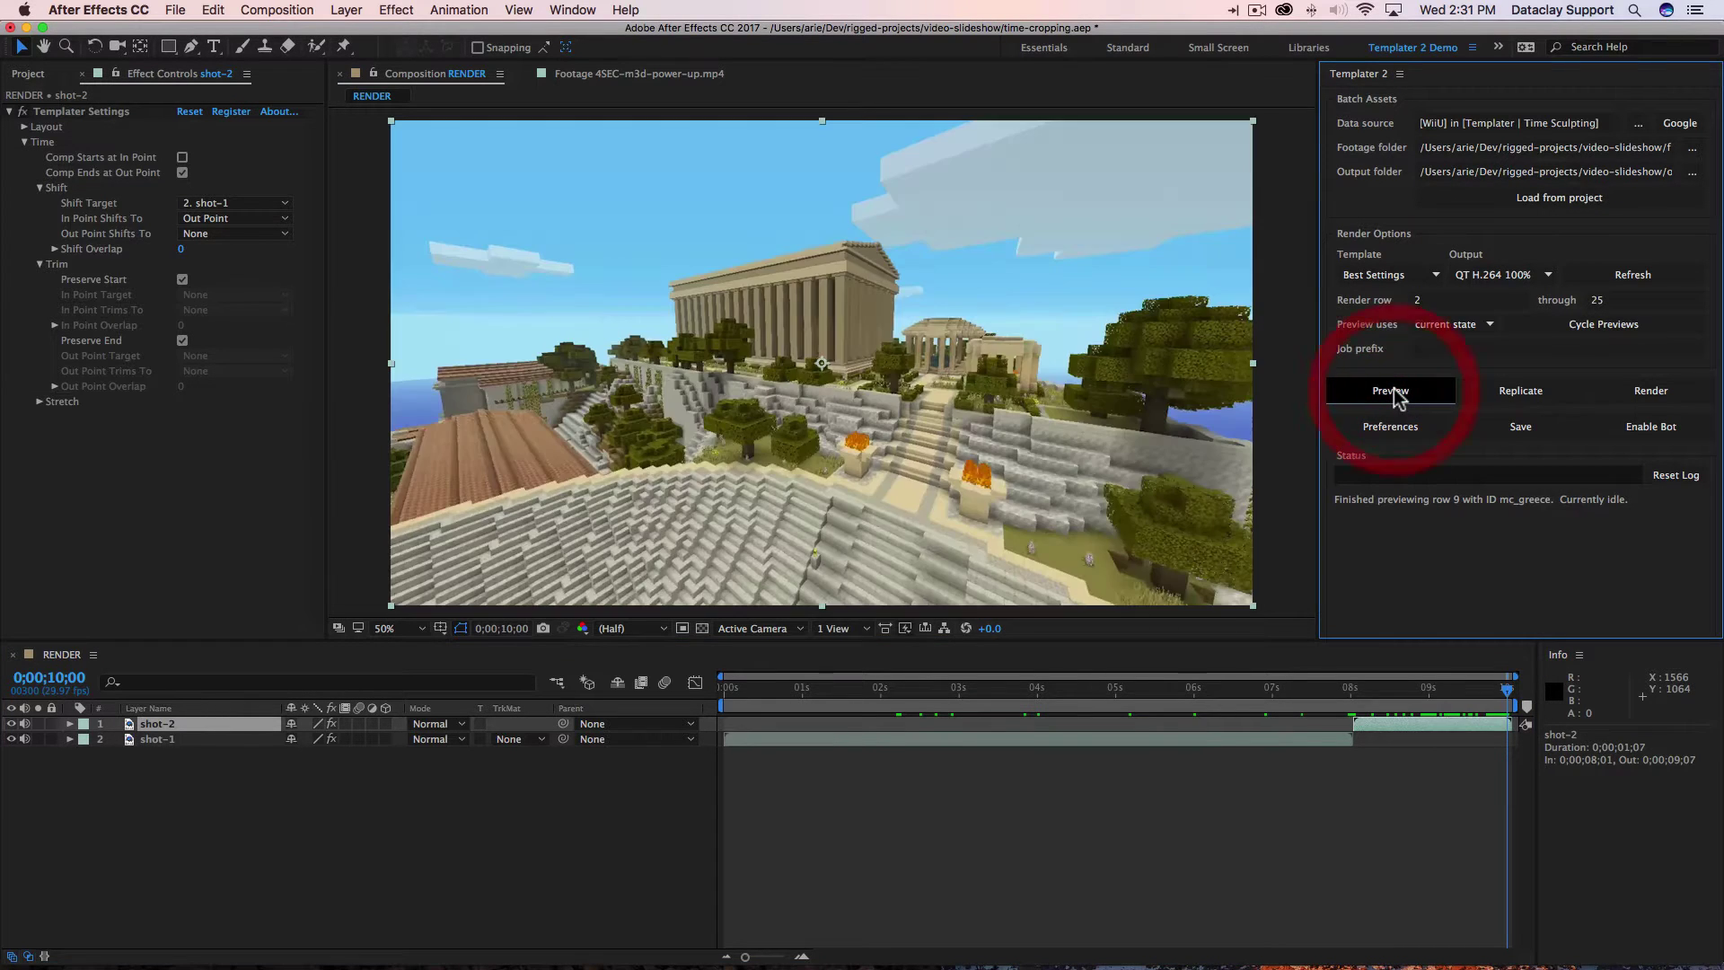
Step: Trim shot-1's in point to about 0.8 seconds and shot-2's out point to about 9 seconds
mouse_move(900, 690)
left_mouse_down()
mouse_move(858, 691)
mouse_move(906, 685)
left_mouse_up()
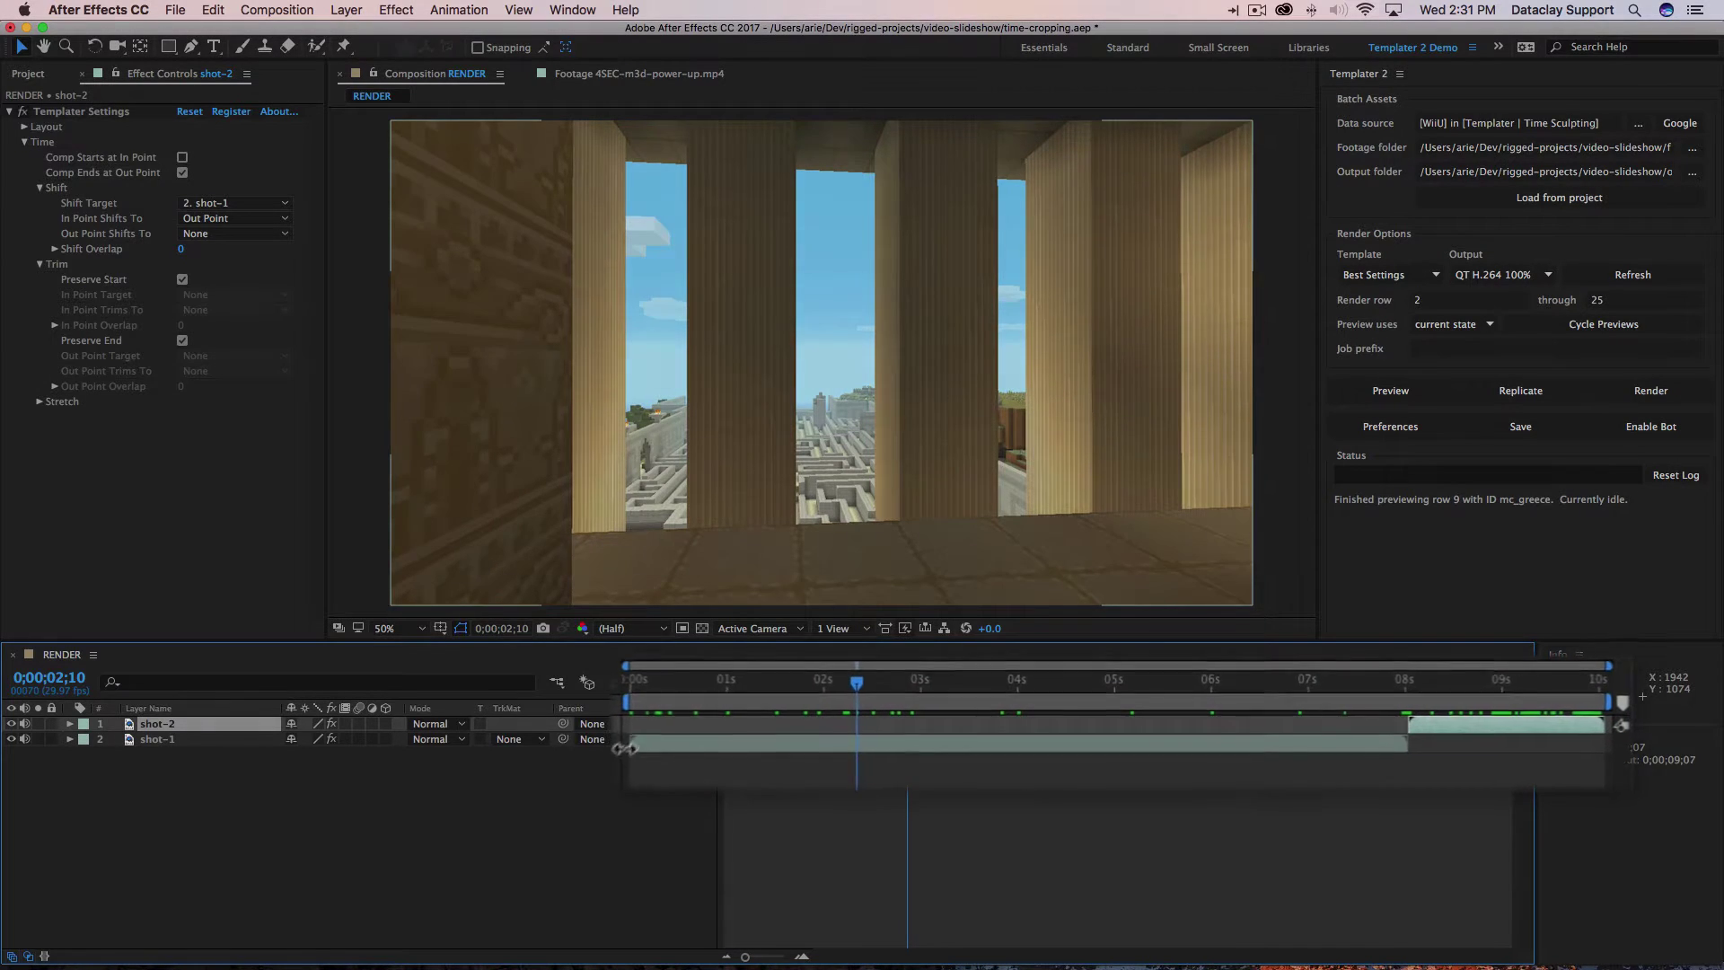
left_click_drag(561, 749, 653, 748)
left_click(1539, 724)
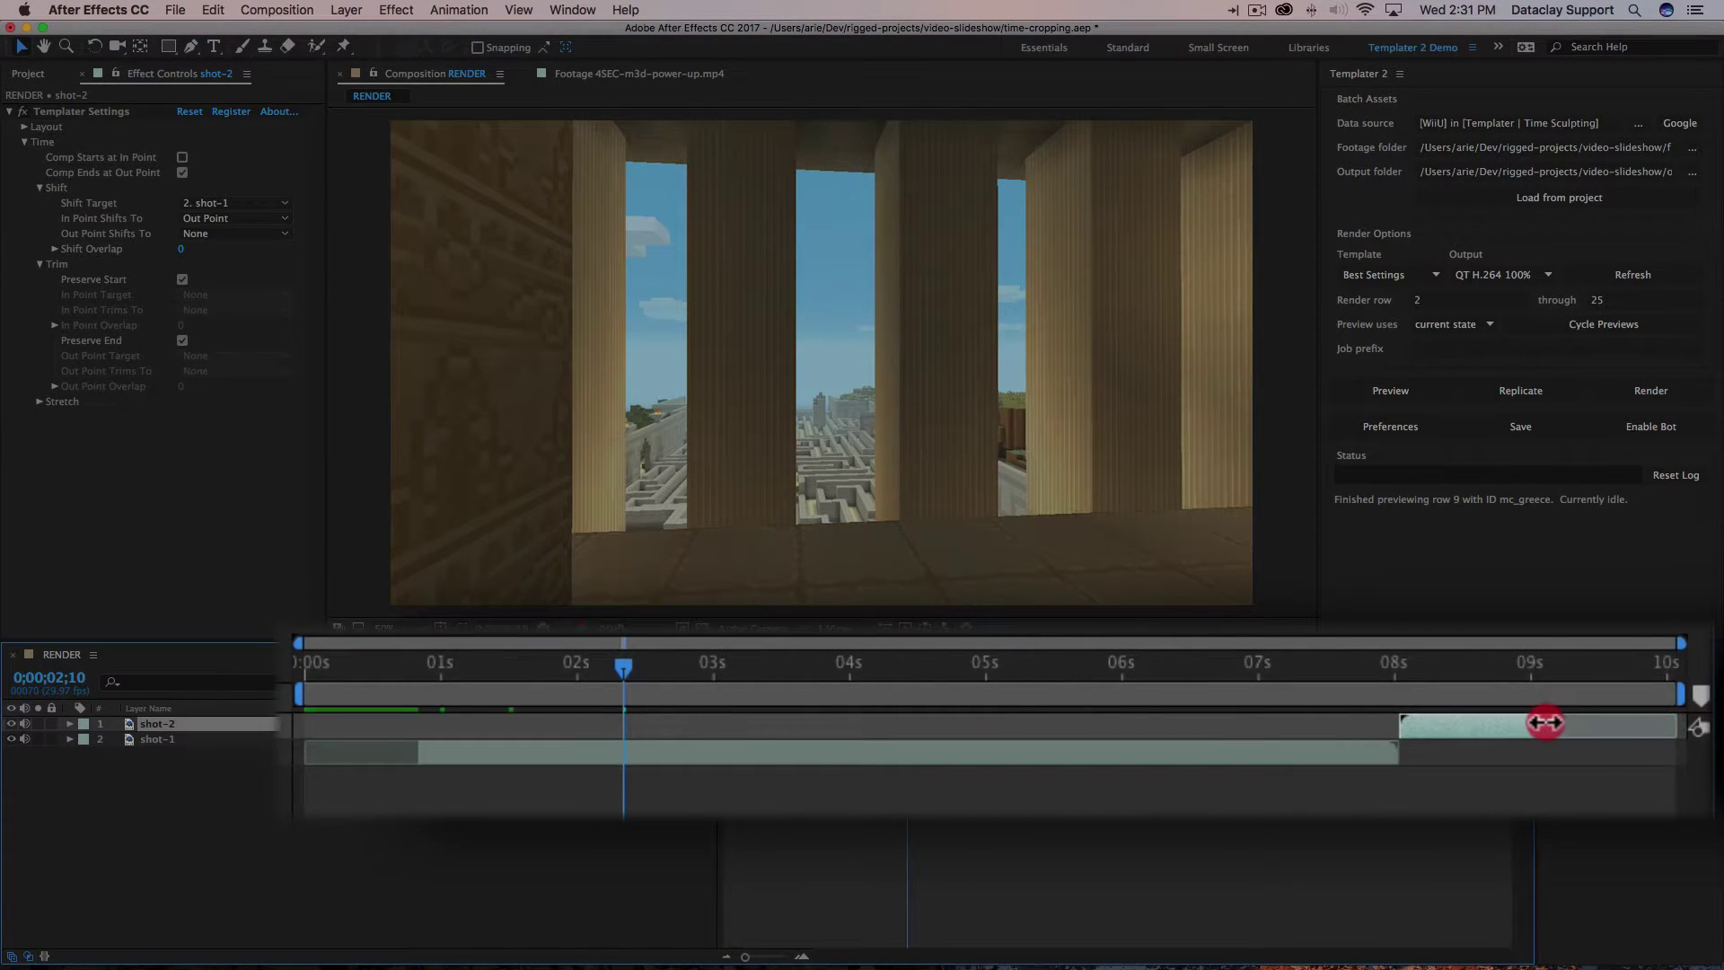
Step: Turn off Preserve Start and Preserve End in the Trim settings of both shot-1 and shot-2
left_click(630, 743)
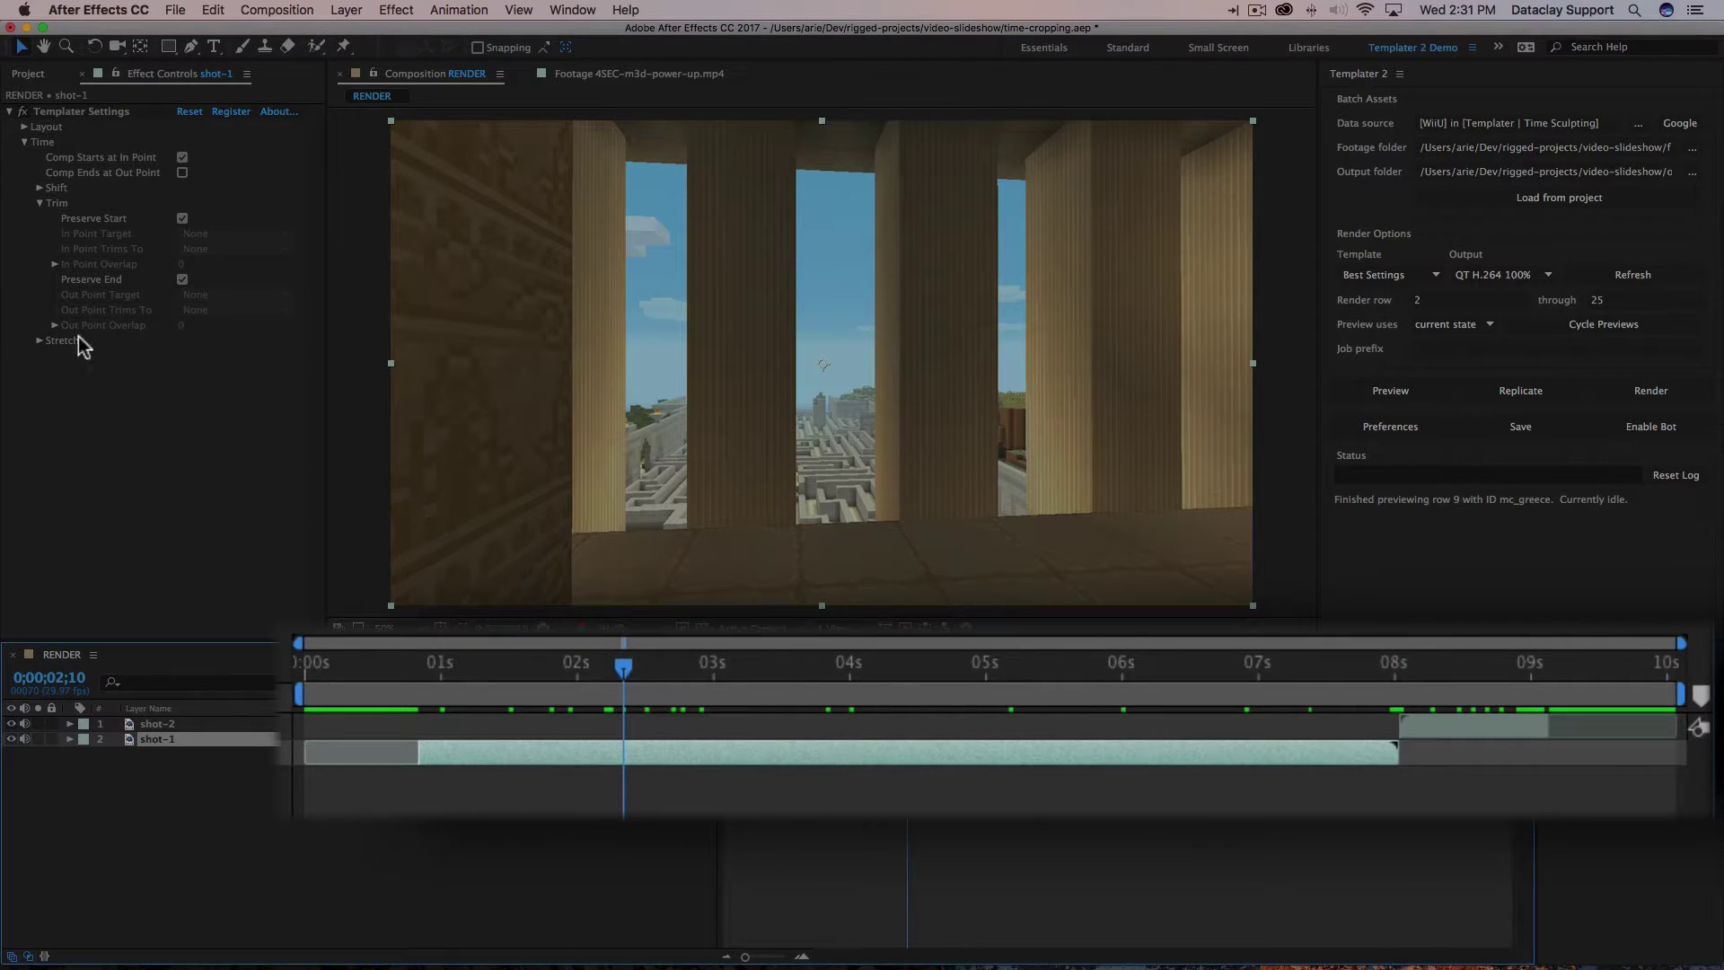
left_click(182, 218)
left_click(182, 279)
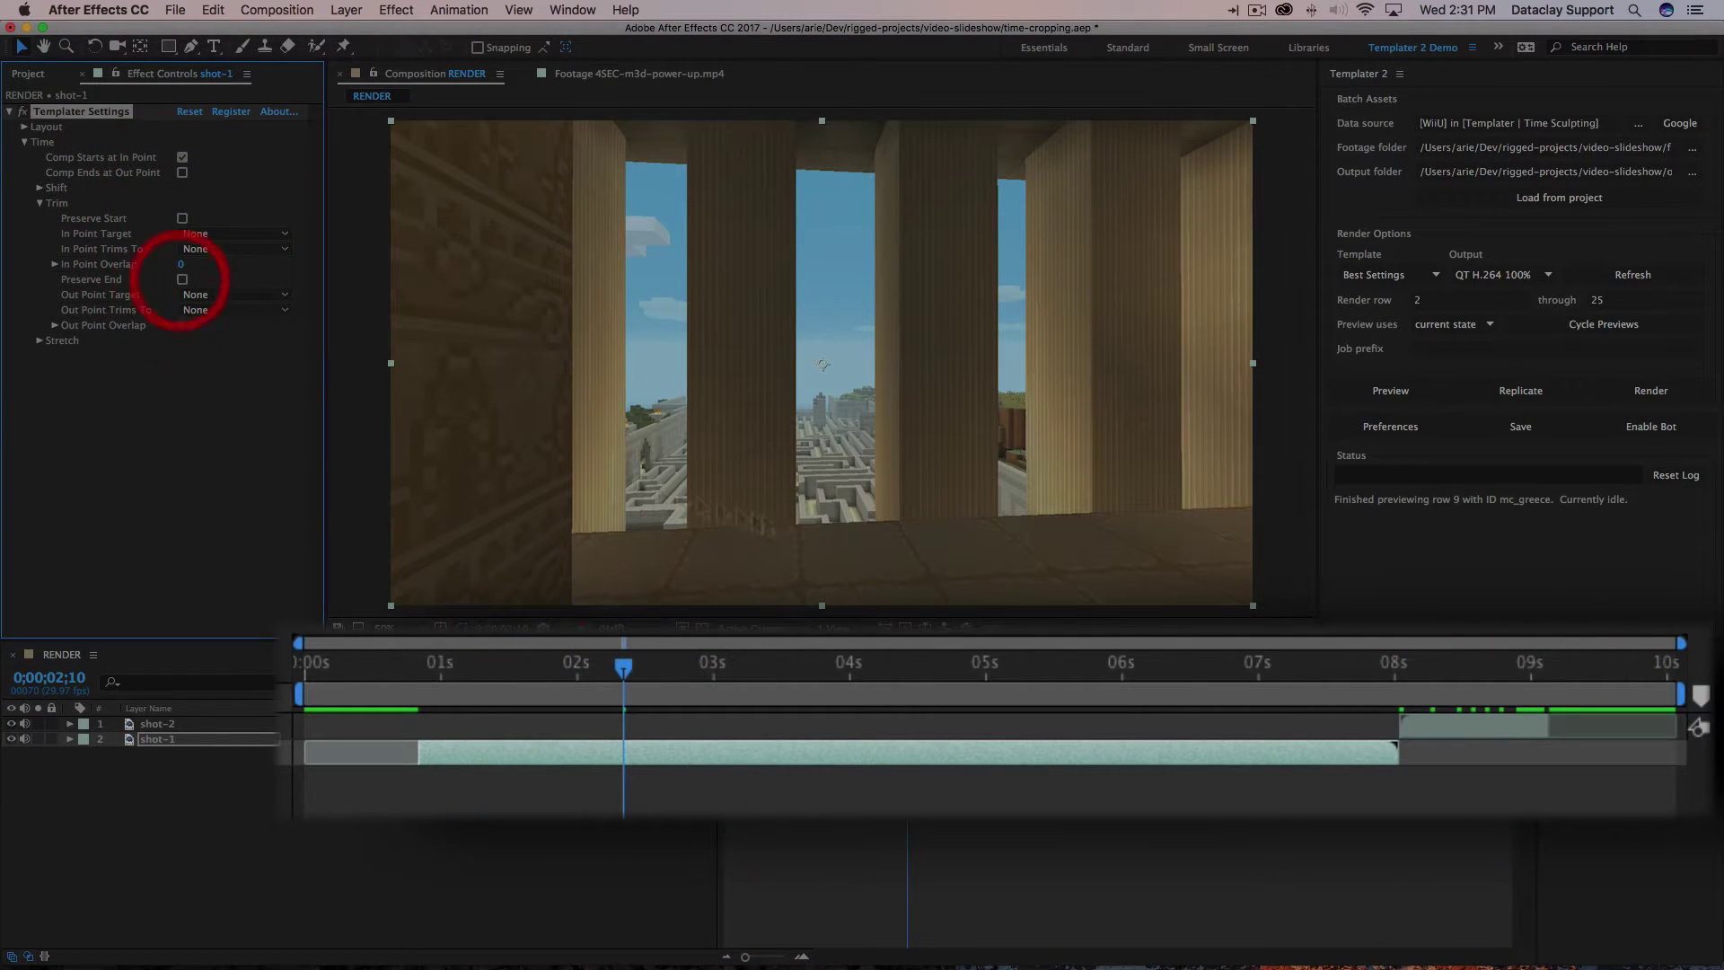
left_click(1440, 723)
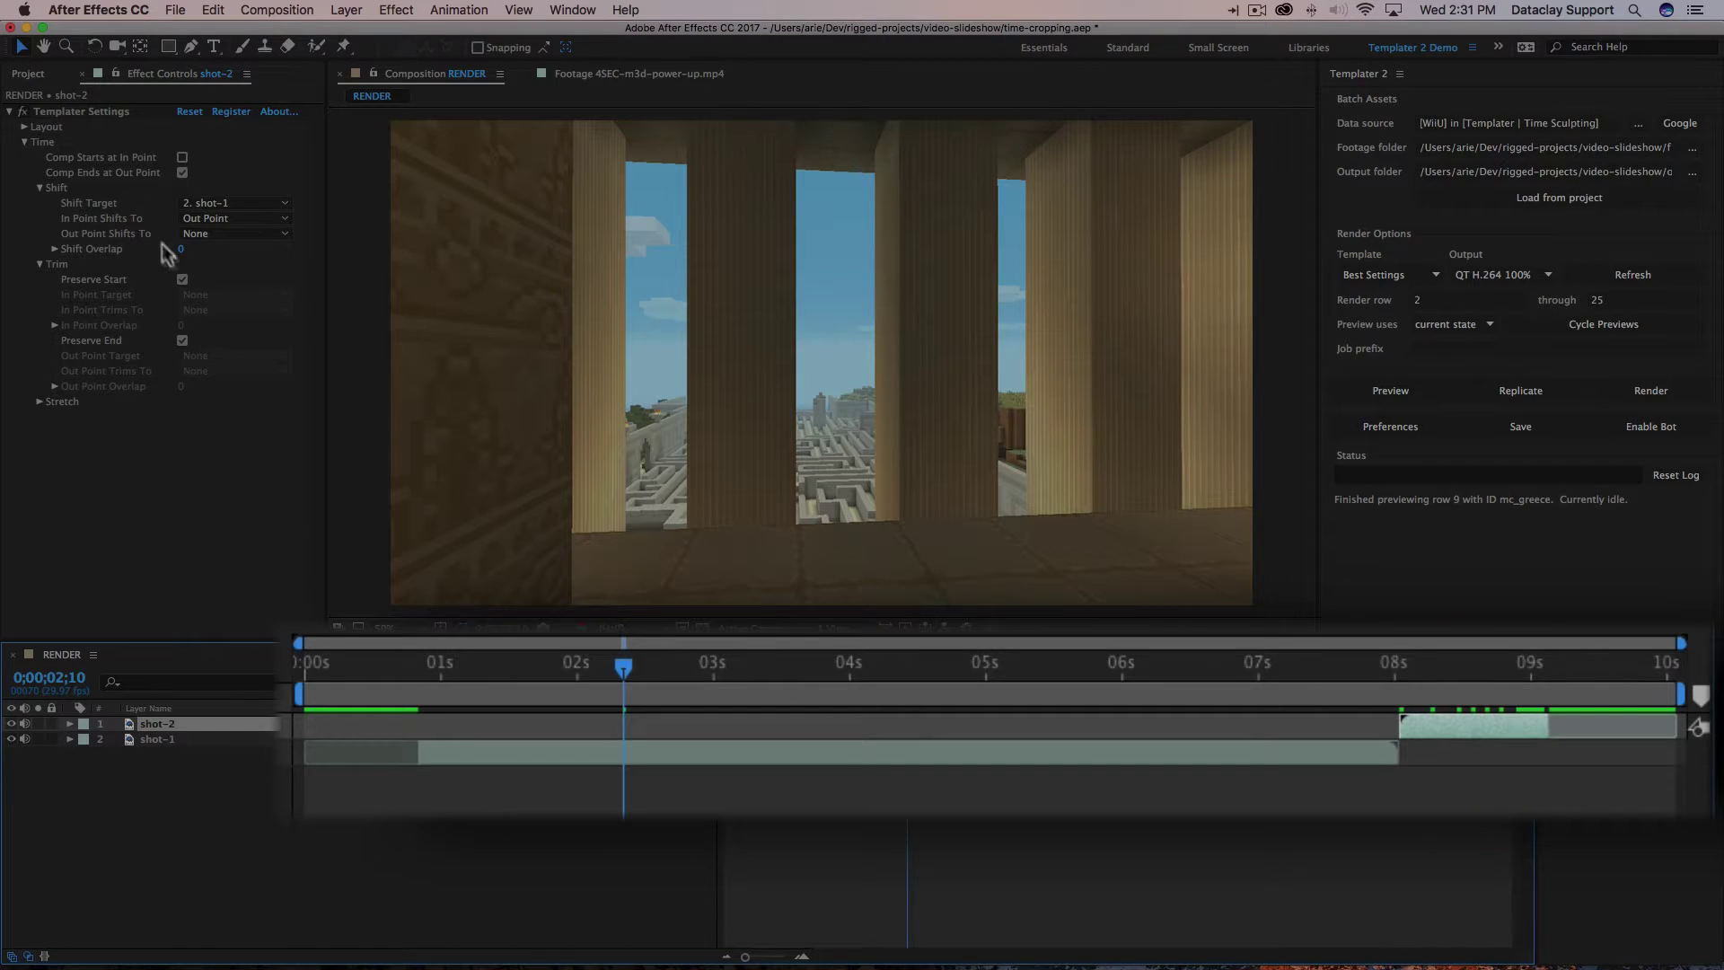
left_click(182, 279)
left_click(182, 340)
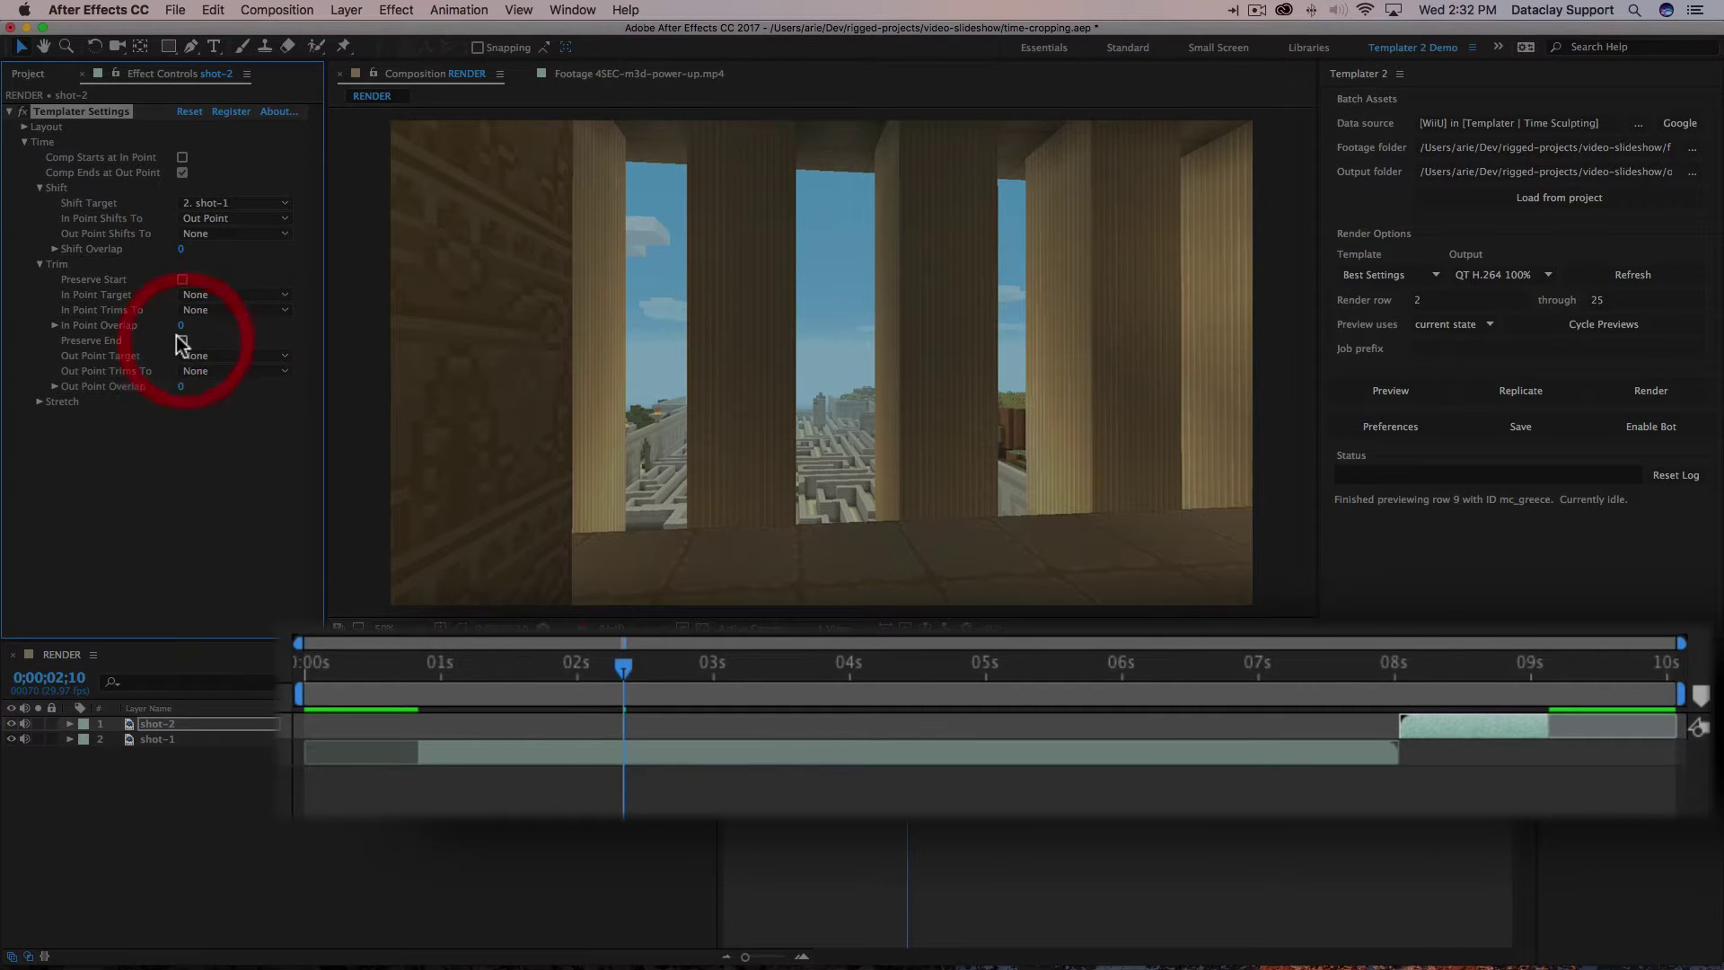
Step: Preview the RENDER composition from its current state with the unpreserved trims on both shots
left_click(341, 718)
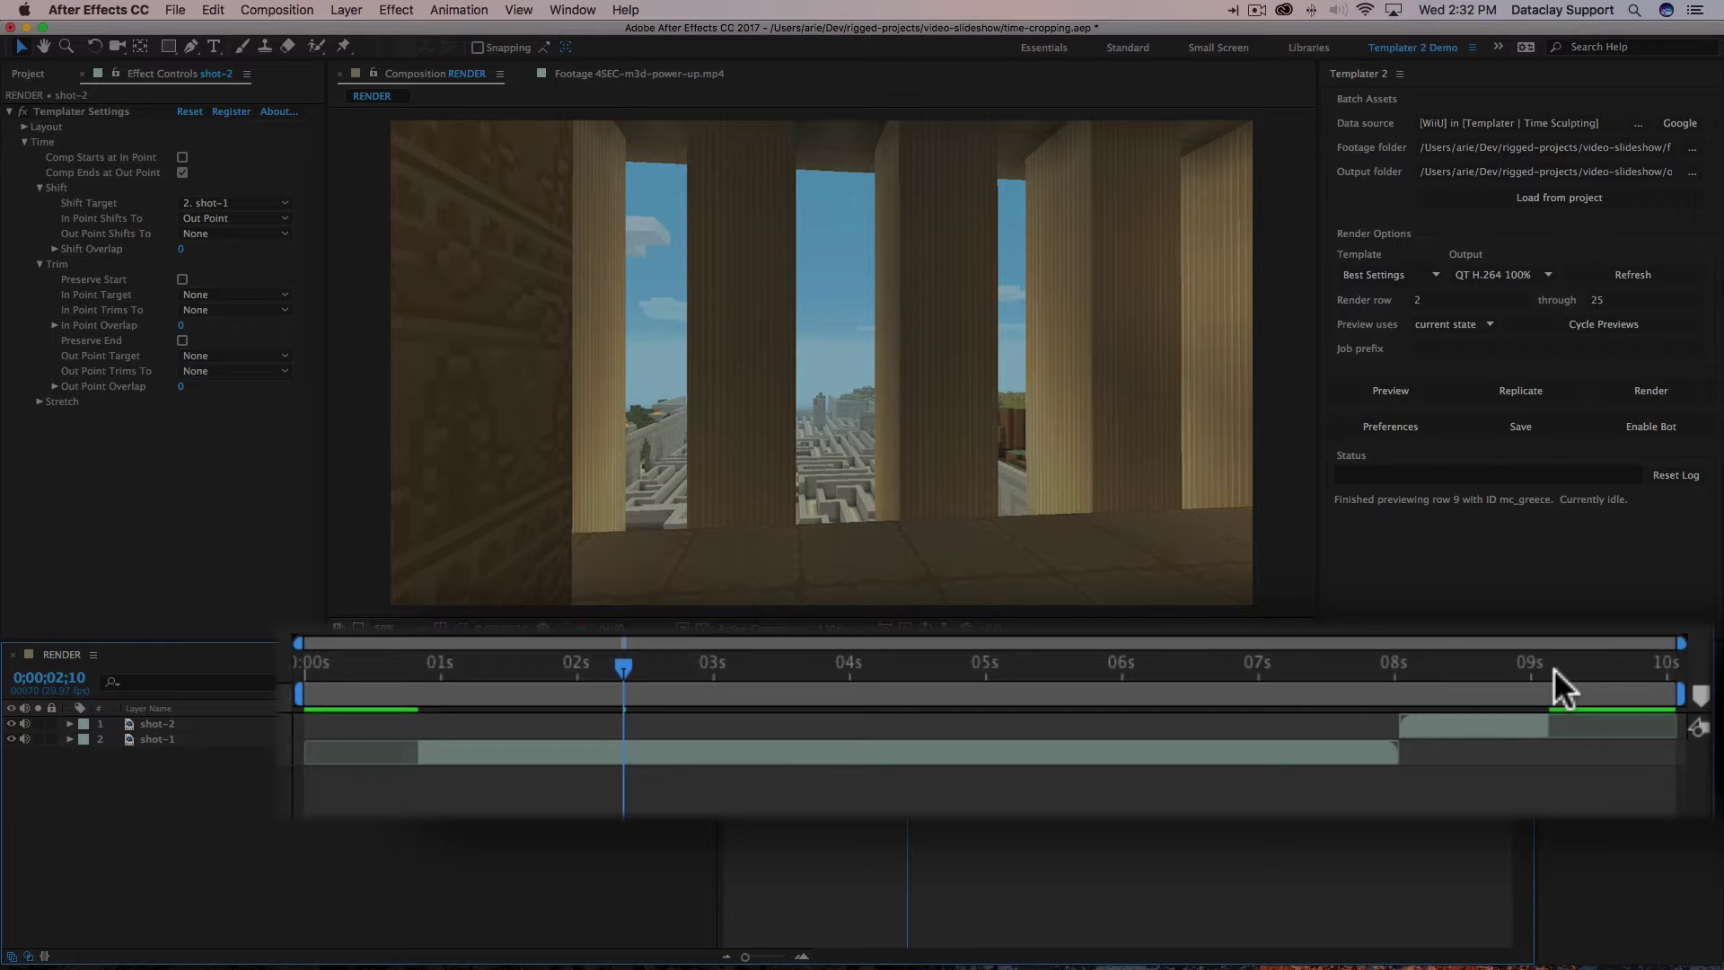
left_click(350, 763)
left_click(1392, 391)
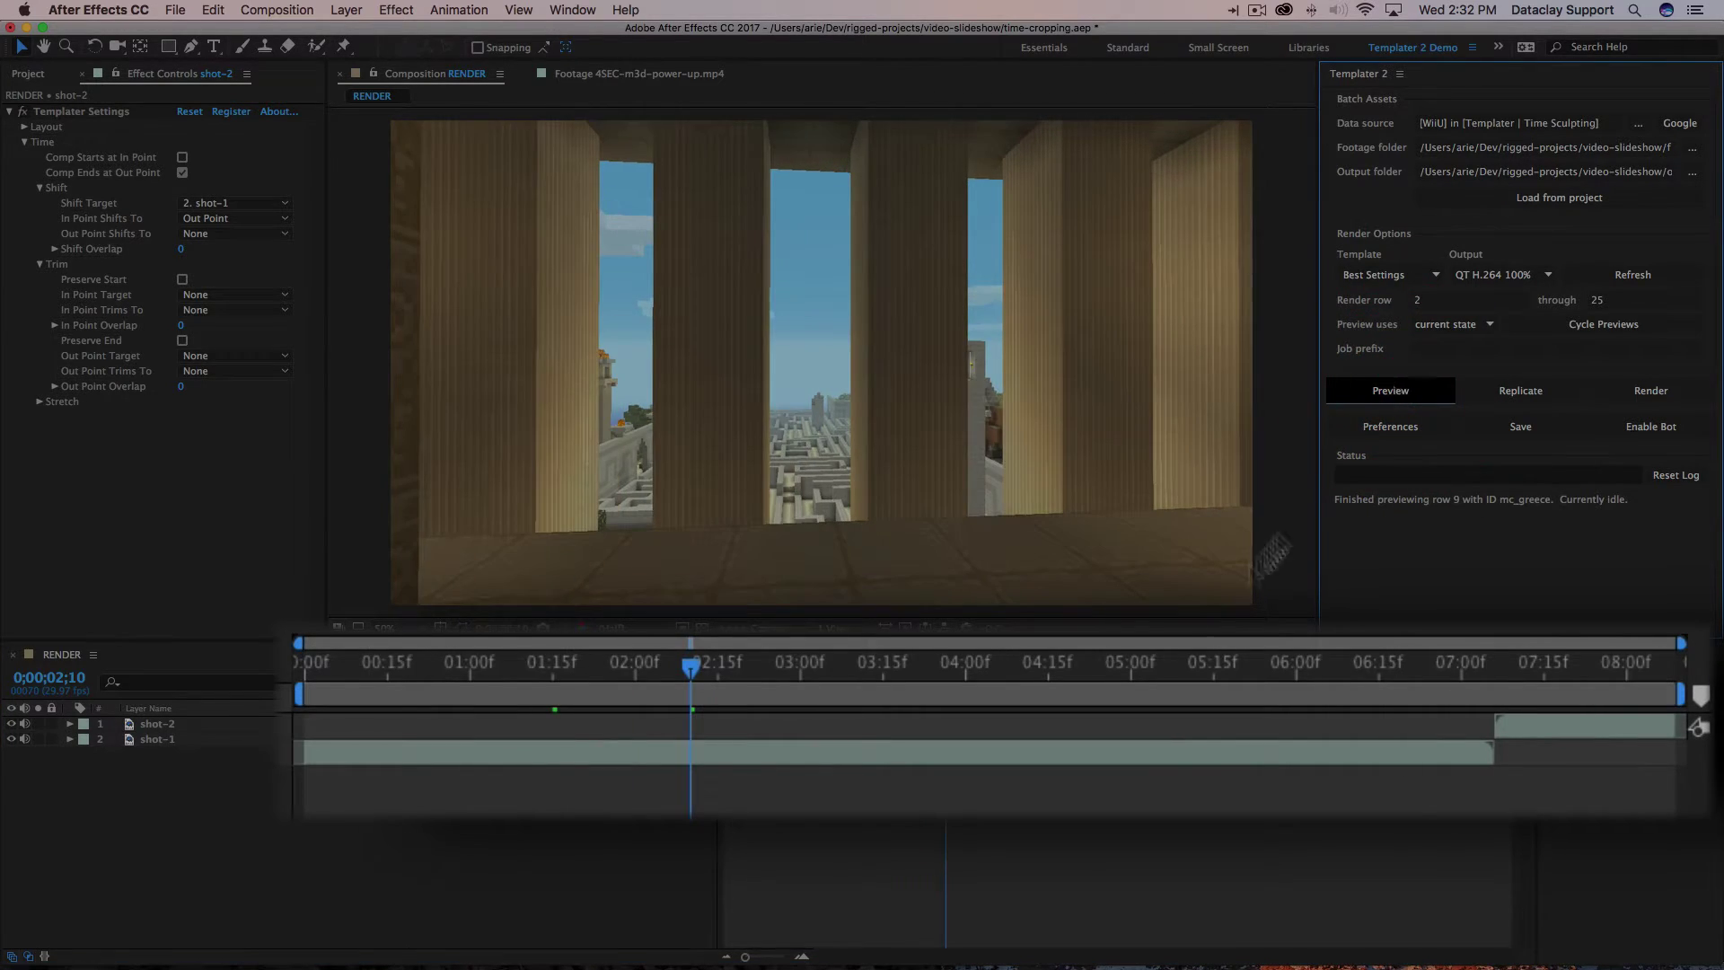
Step: Examine shot-1's start, shot-2's end and the cut between them by scrubbing through the previewed composition
left_click_drag(668, 668, 306, 794)
left_click(310, 754)
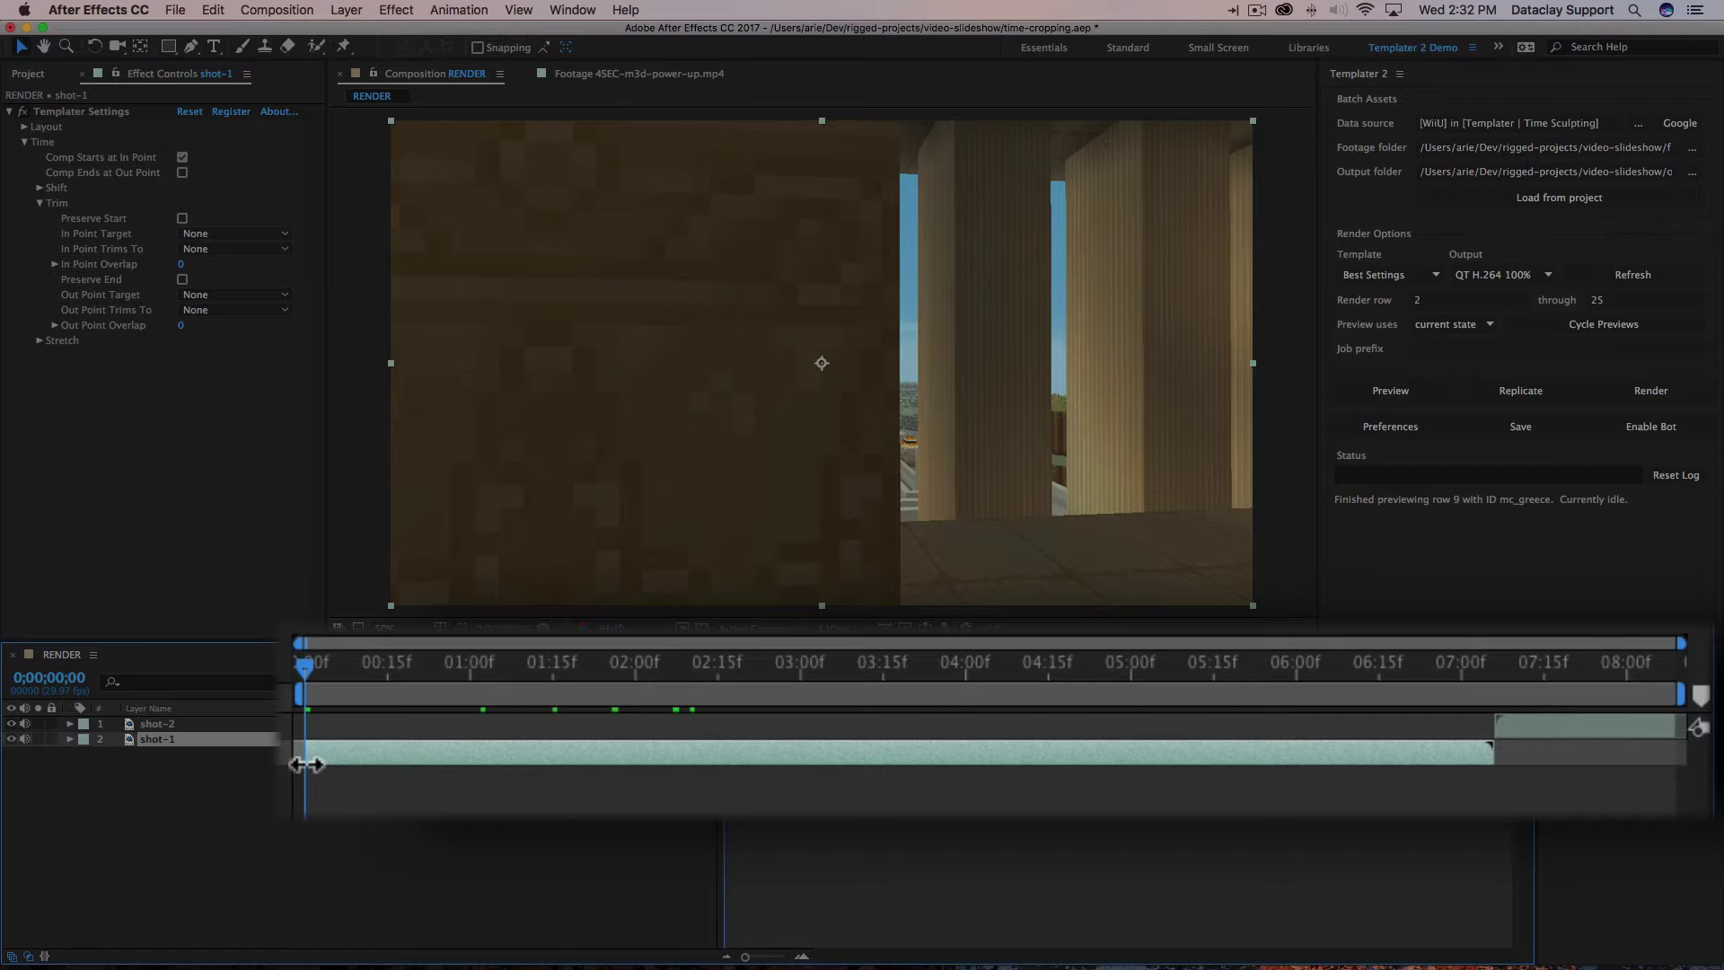
left_click_drag(1520, 652, 1702, 649)
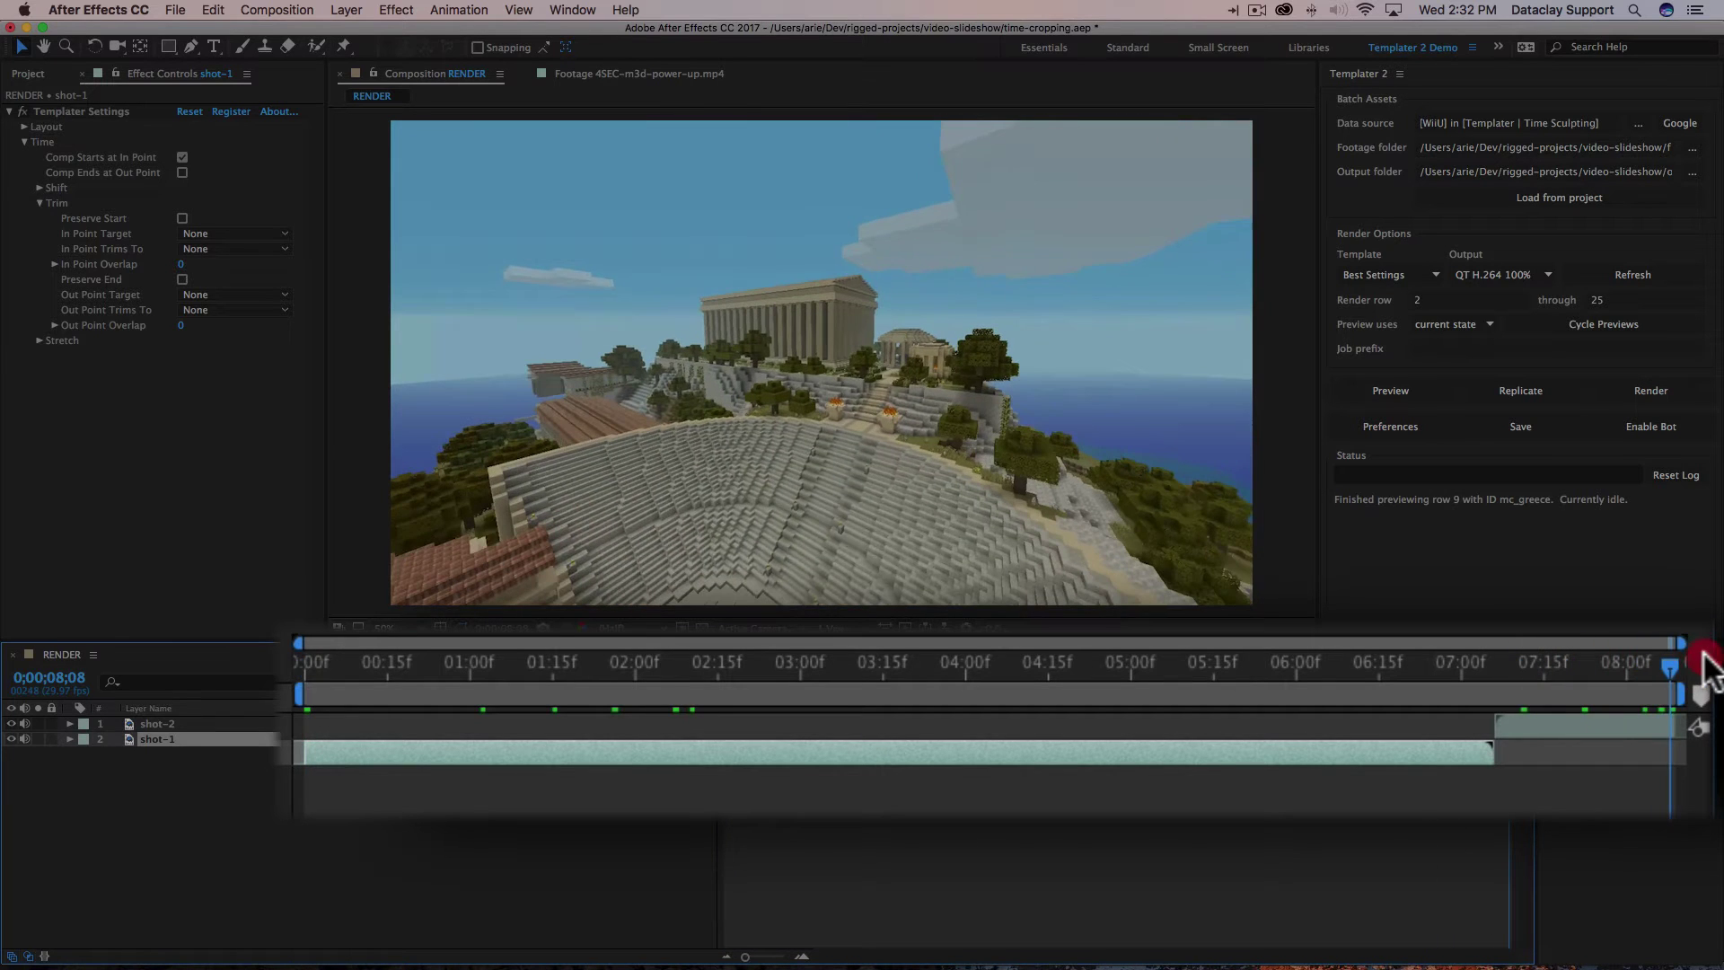
left_click(1648, 729)
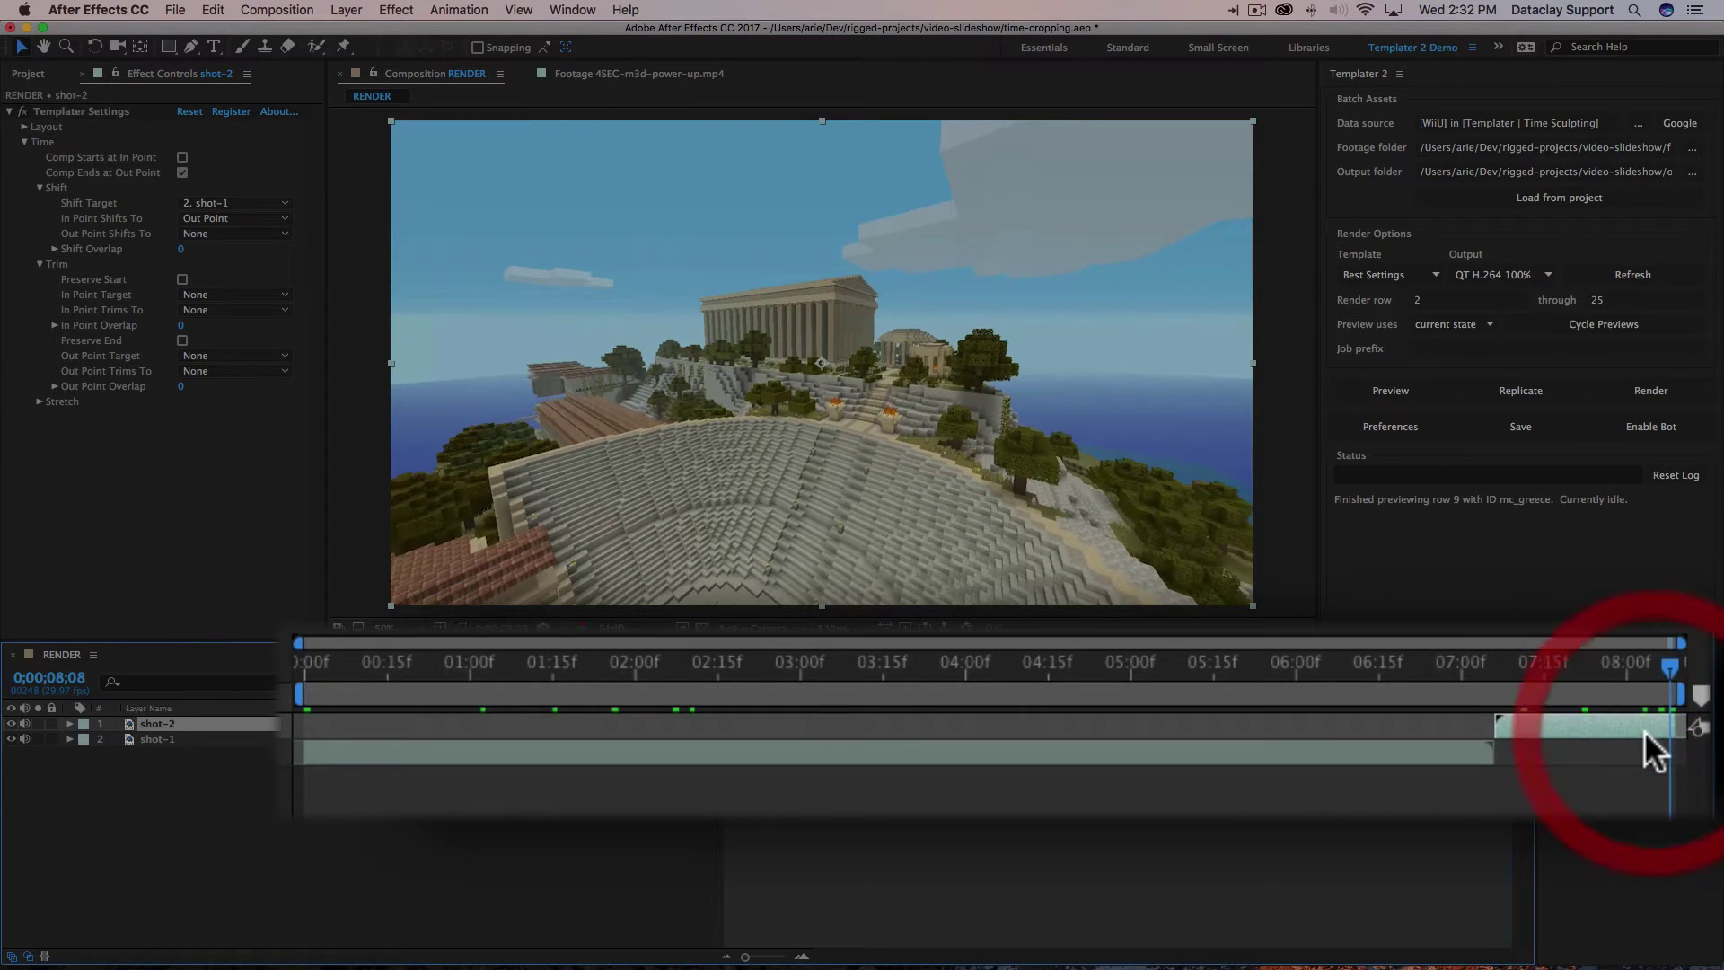
left_click_drag(1562, 665, 1428, 670)
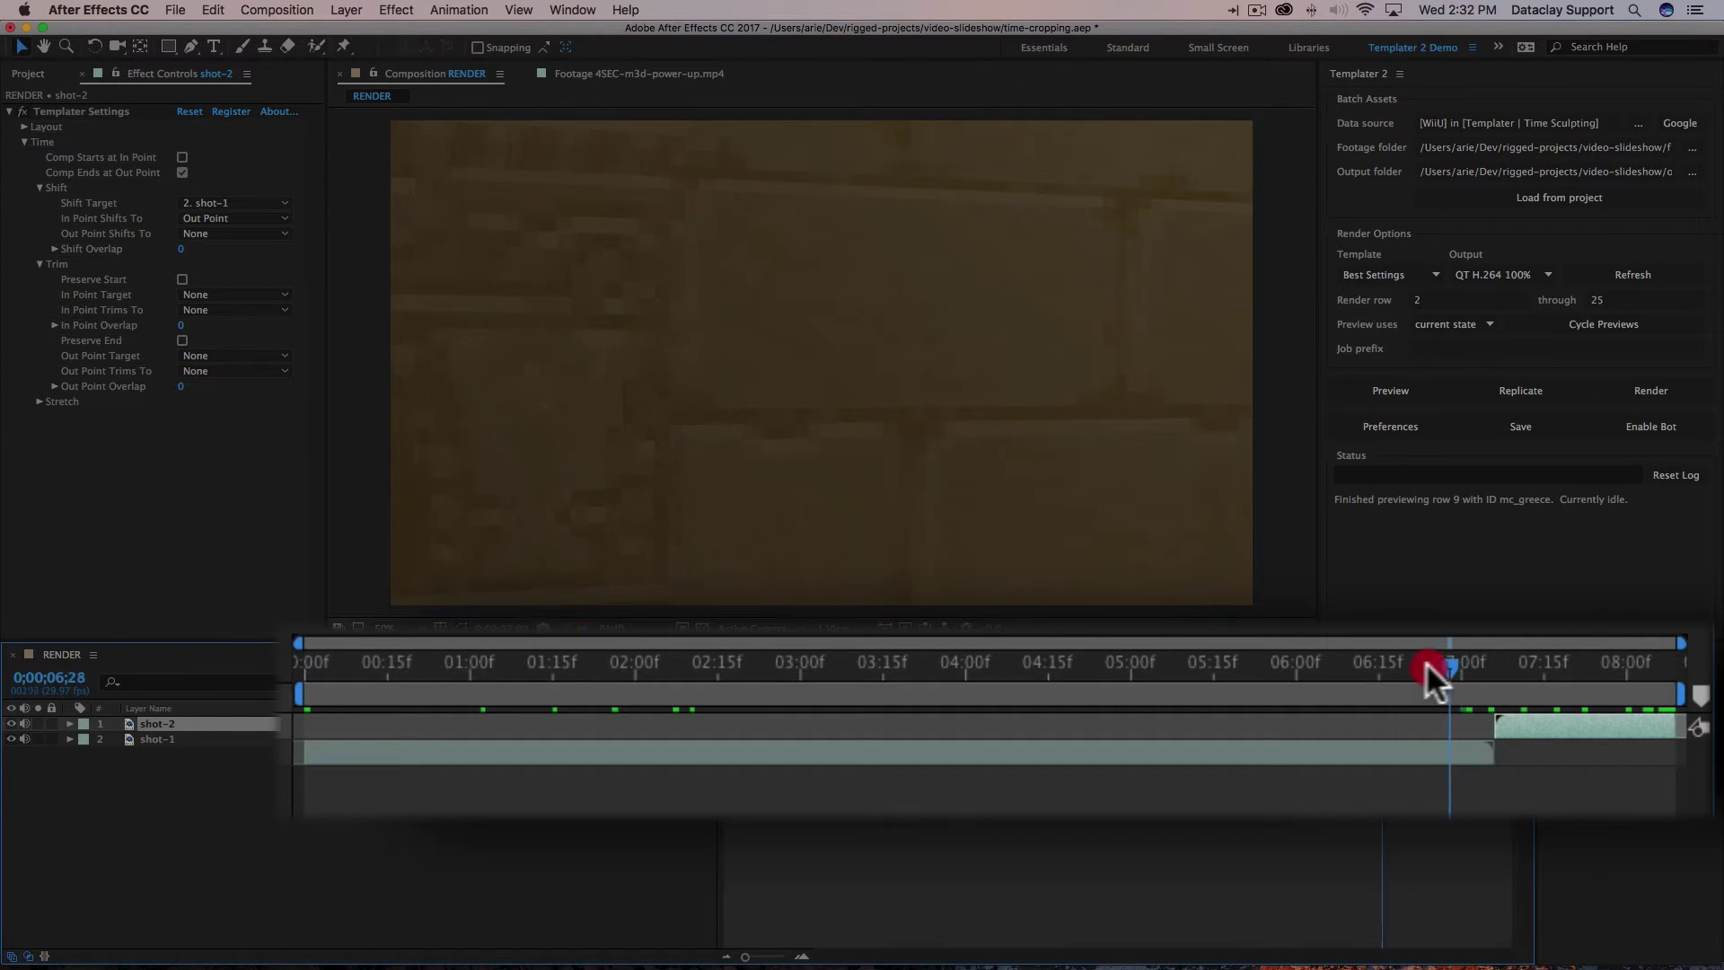
left_click_drag(1207, 677, 305, 684)
left_click_drag(596, 662, 751, 679)
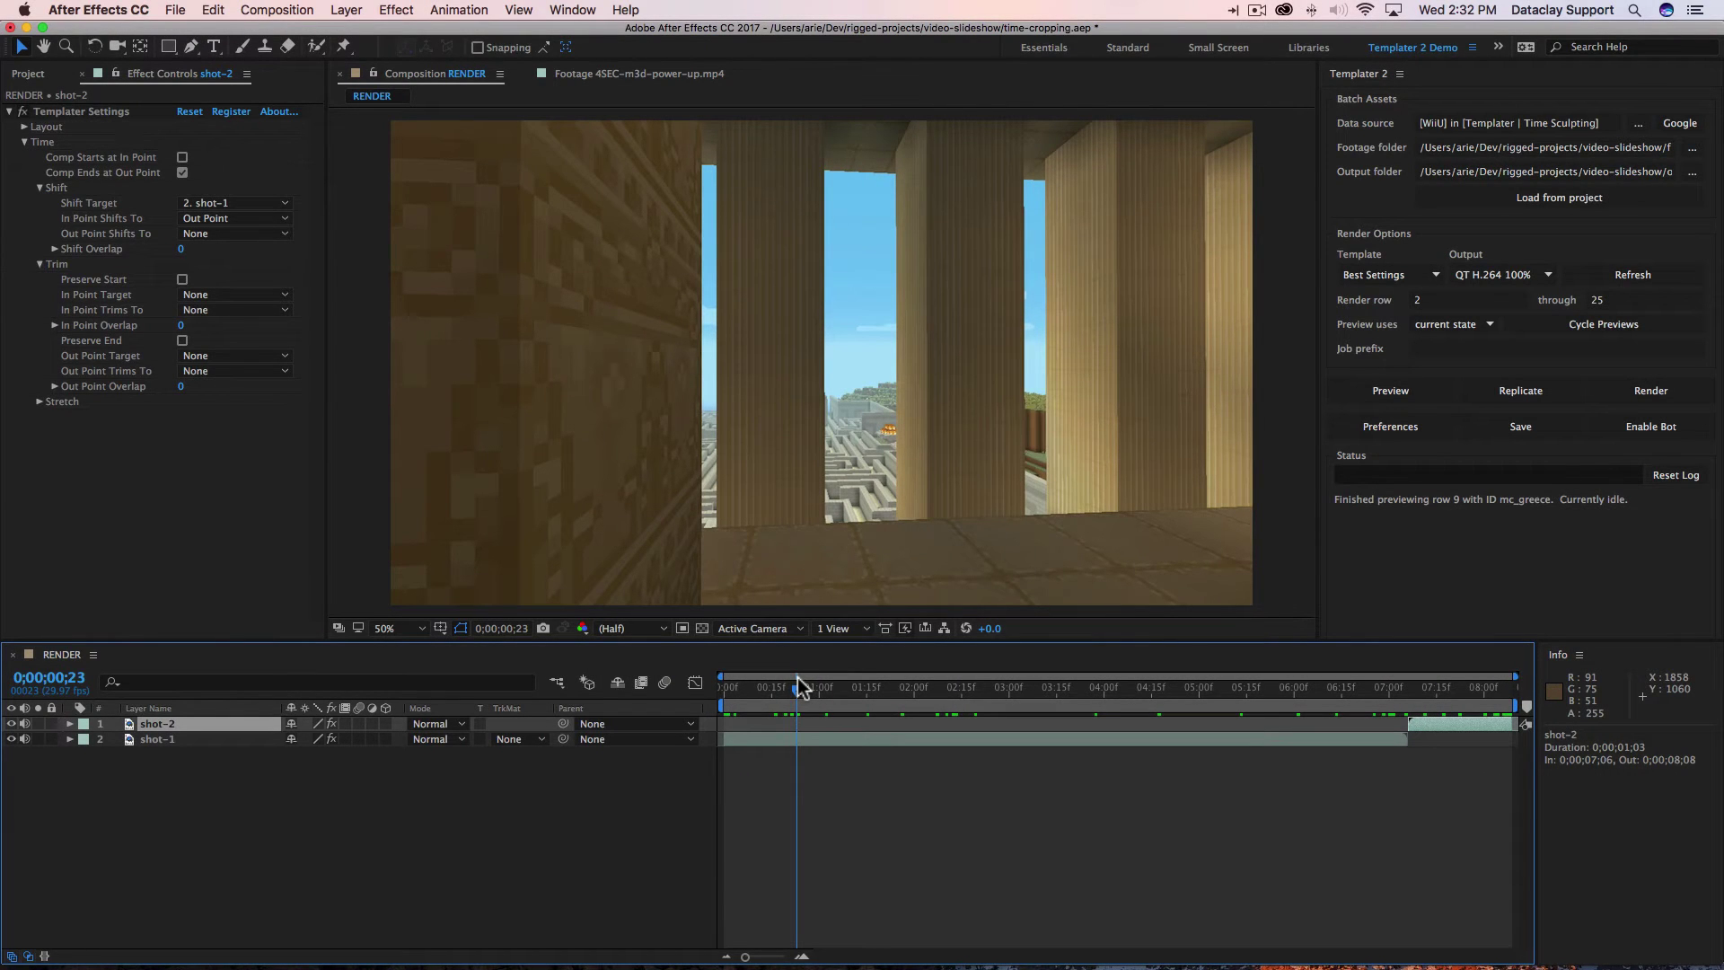